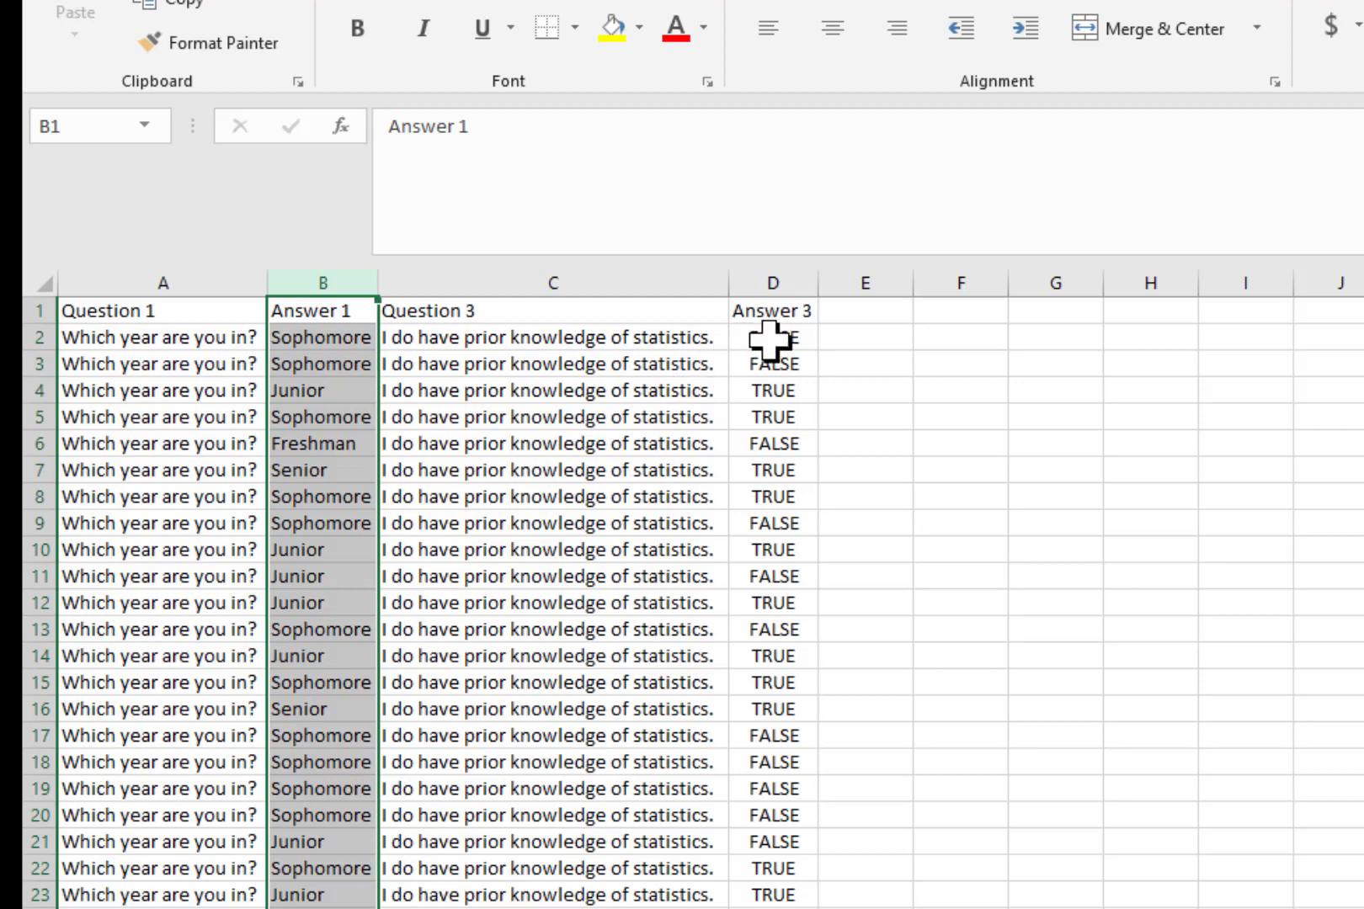
click(761, 389)
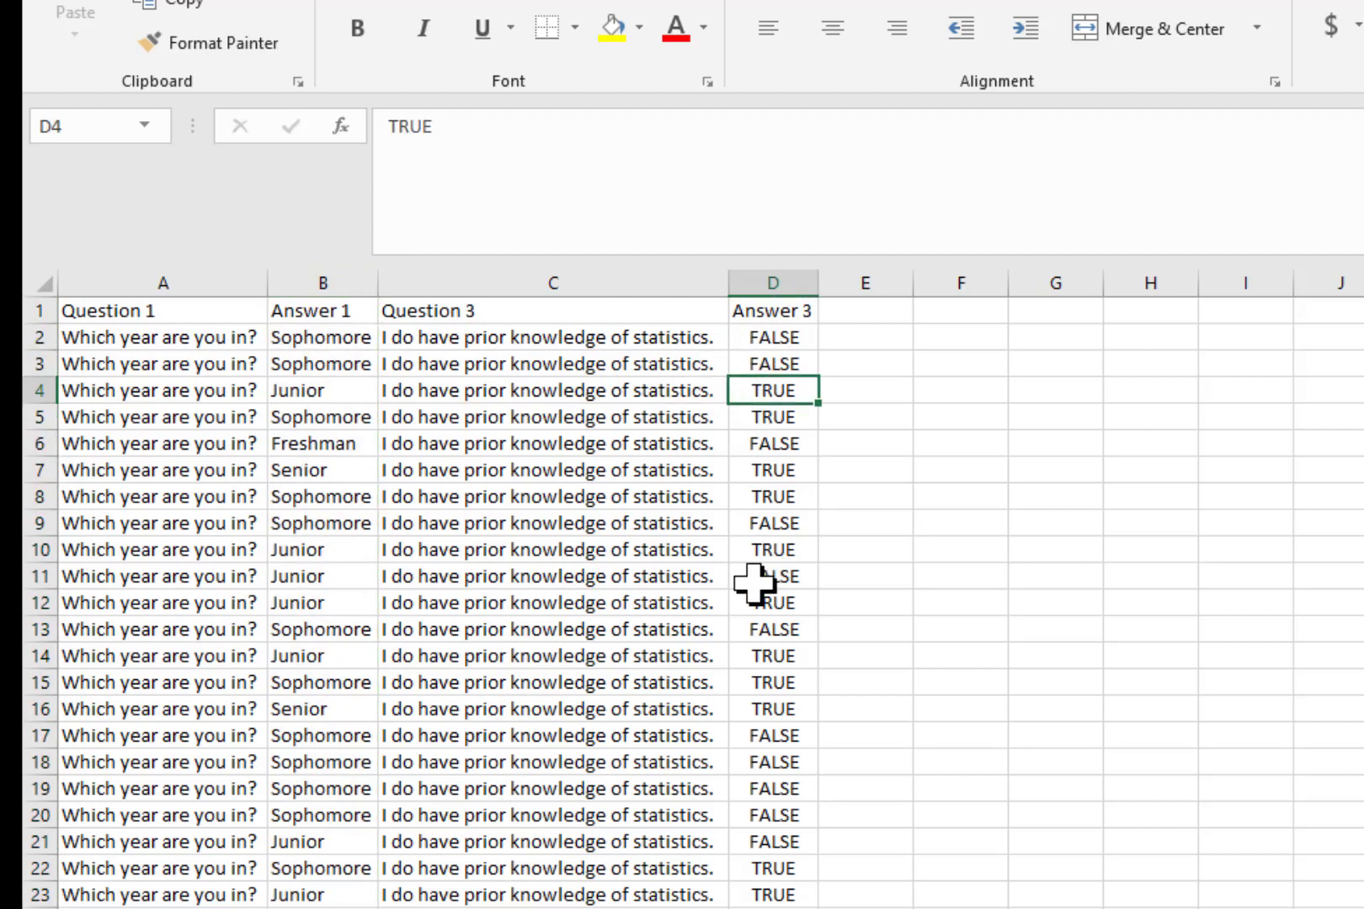
click(749, 360)
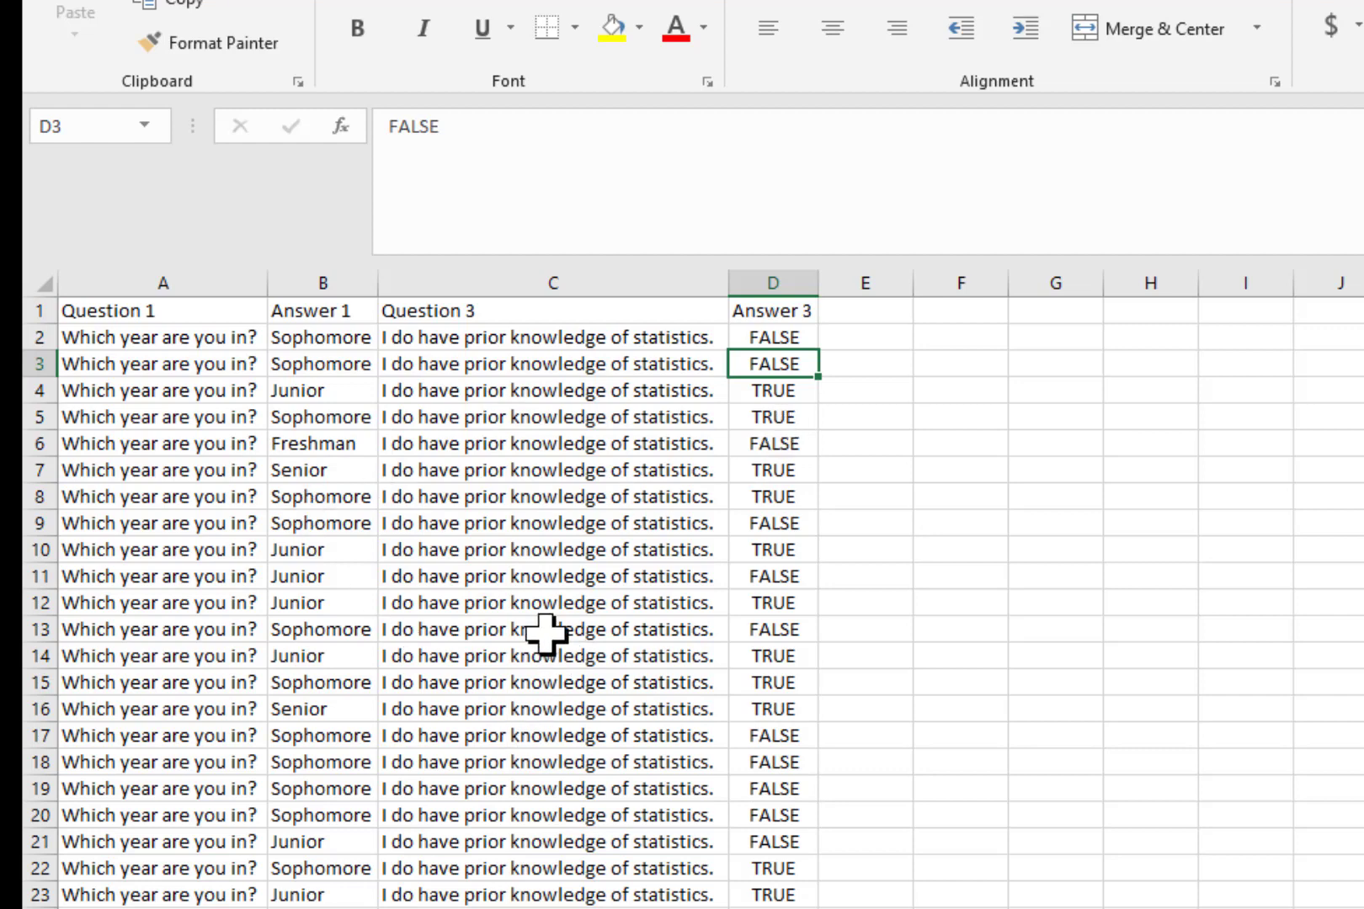
click(762, 284)
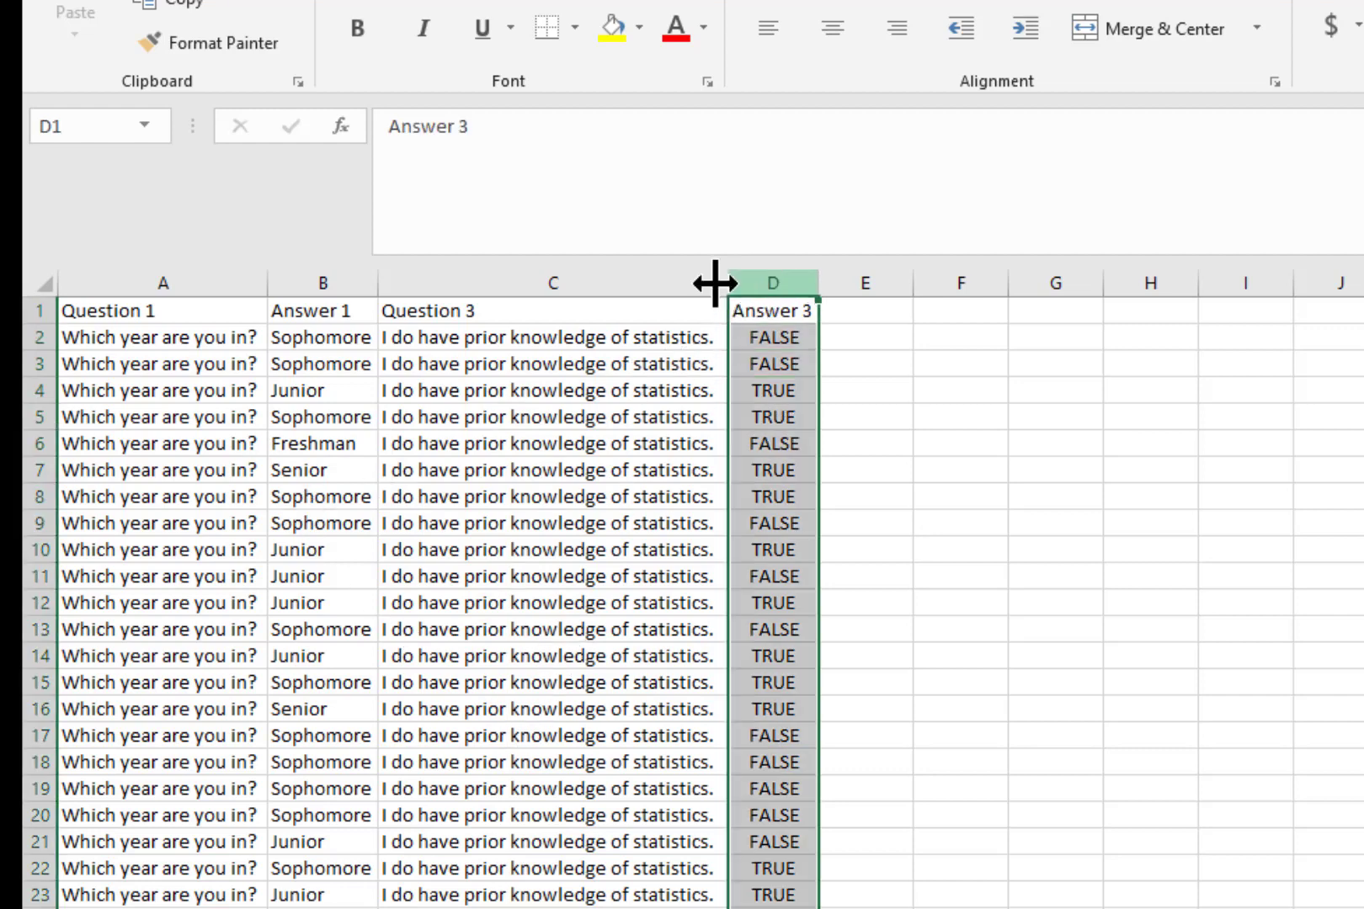
click(360, 283)
click(784, 278)
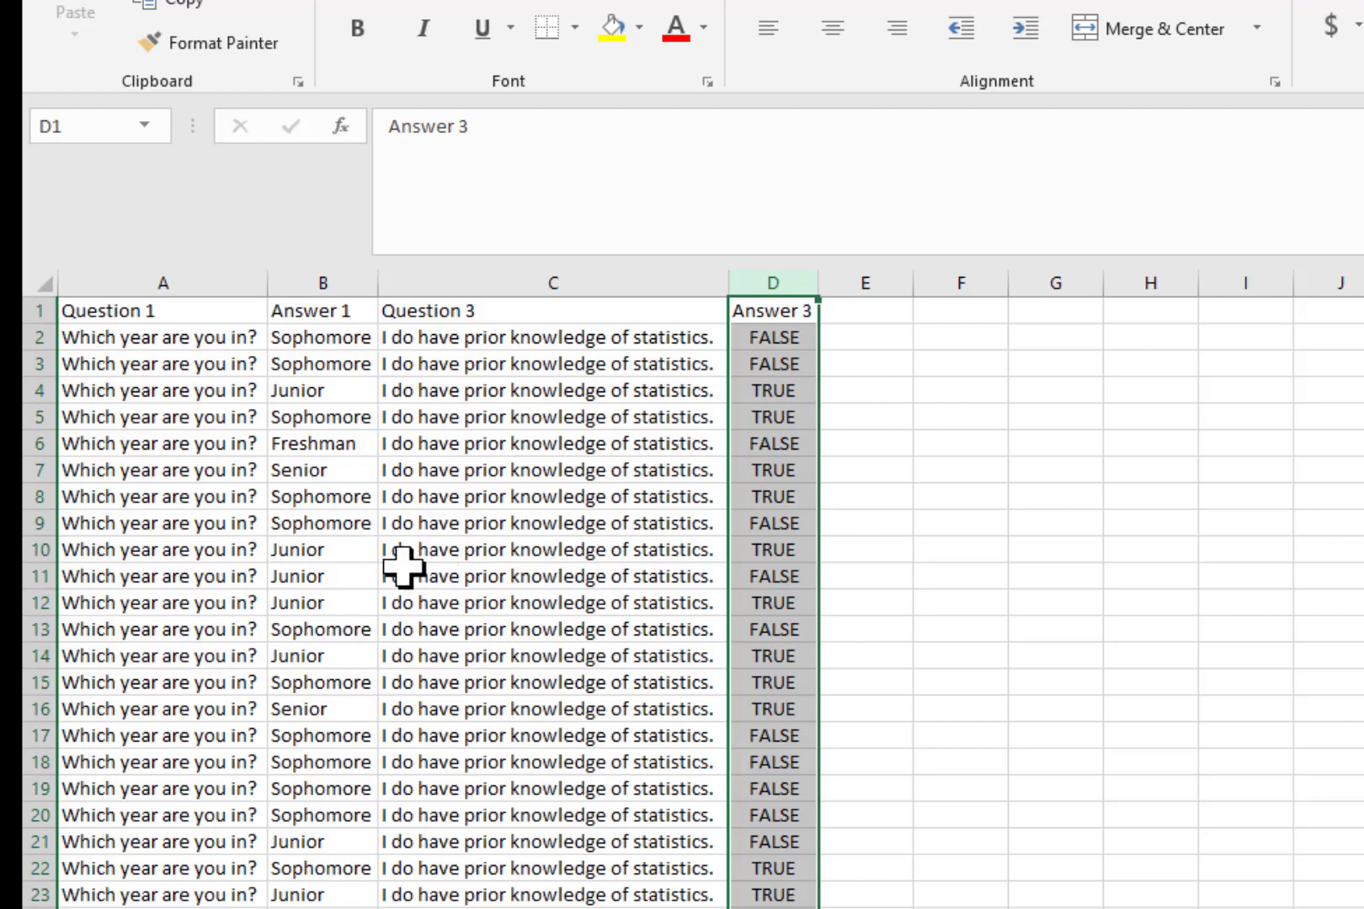
Fill the Answer 1 and Answer 3 columns with yellow.
click(325, 282)
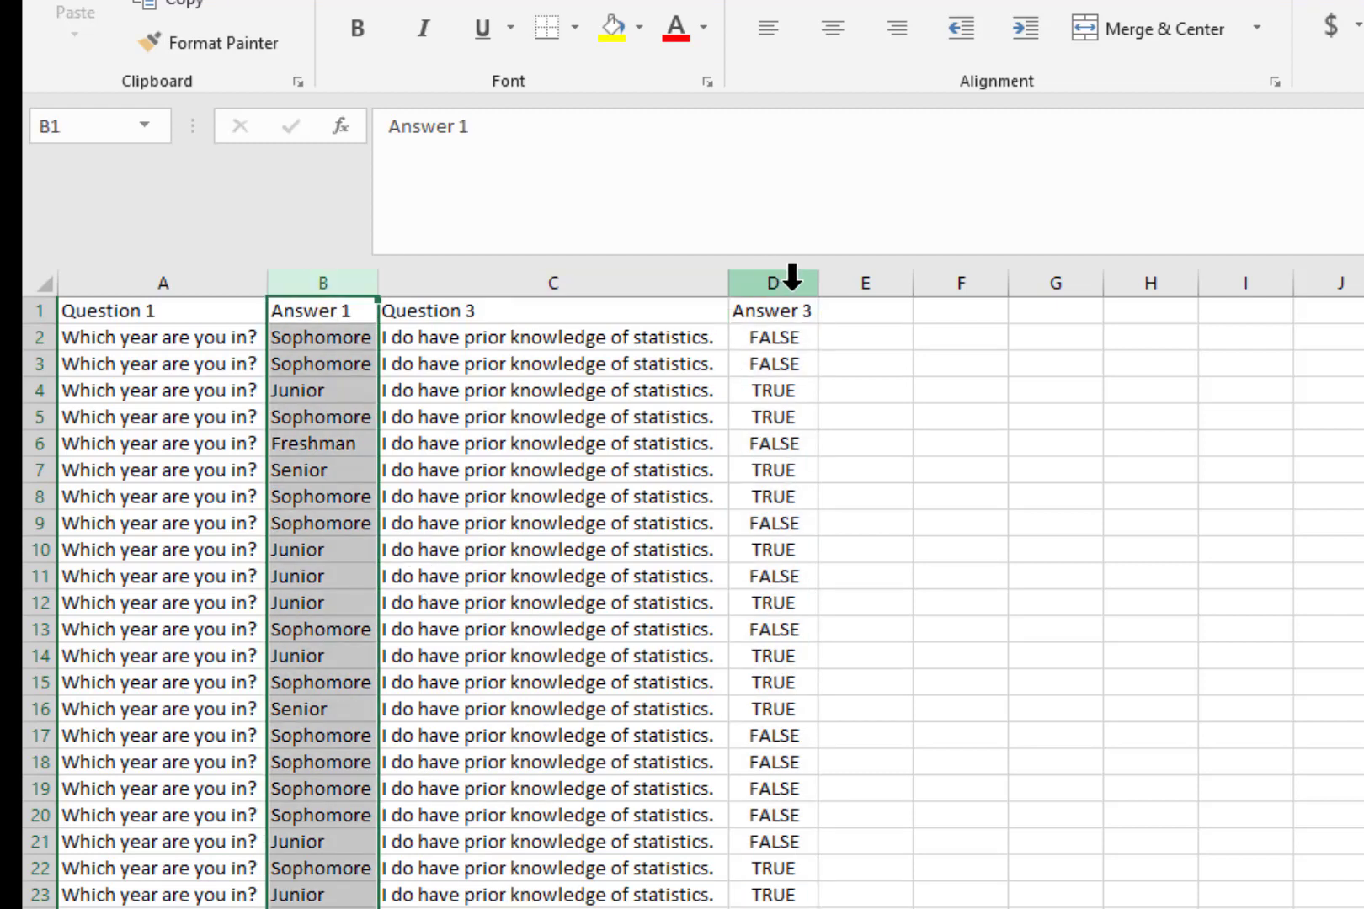
click(612, 27)
click(774, 285)
click(612, 27)
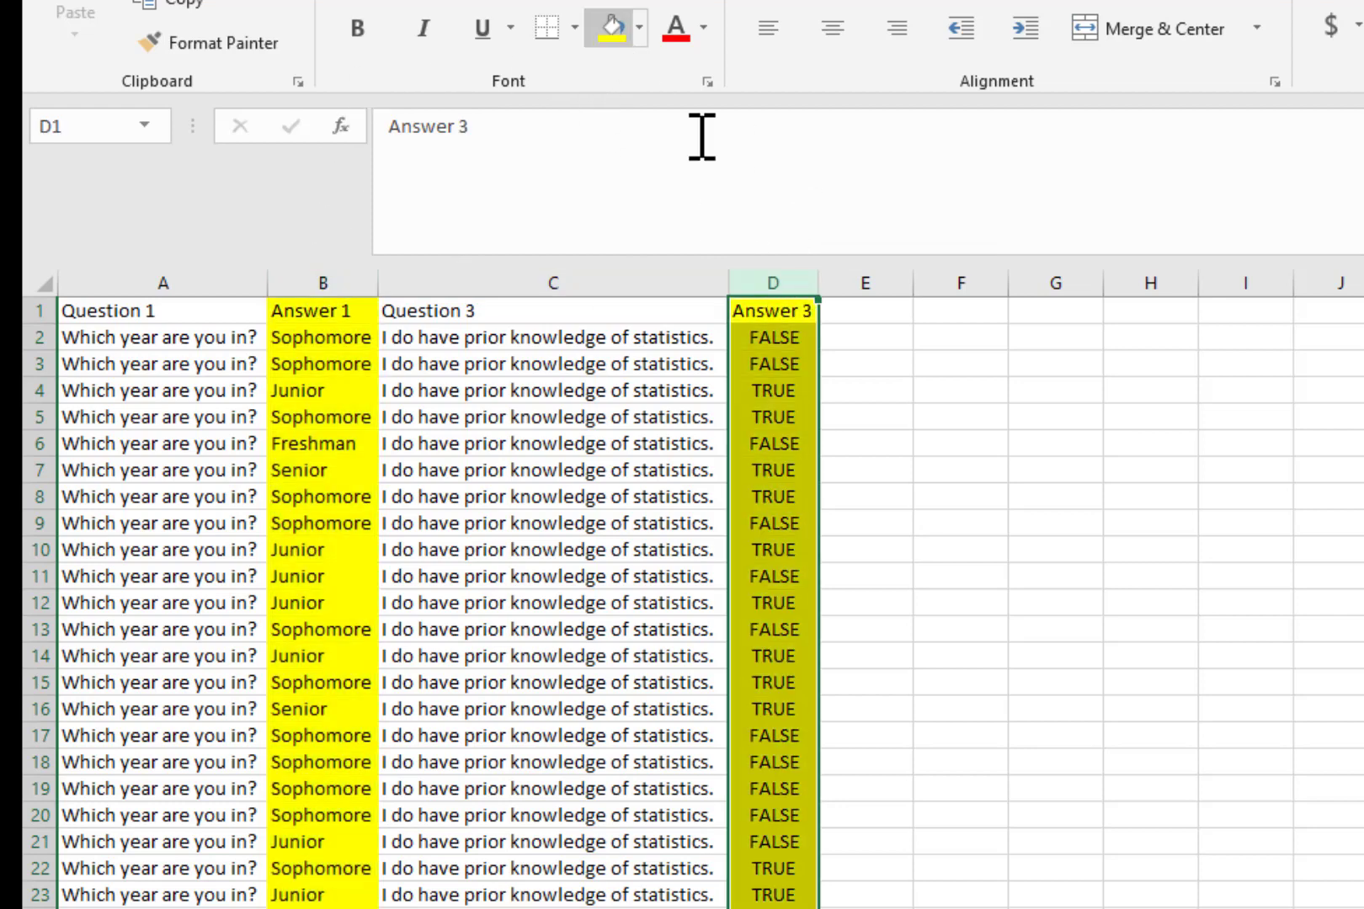
click(963, 552)
Delete the Question 3 and Question 1 columns, keeping only the two highlighted answer columns.
click(463, 278)
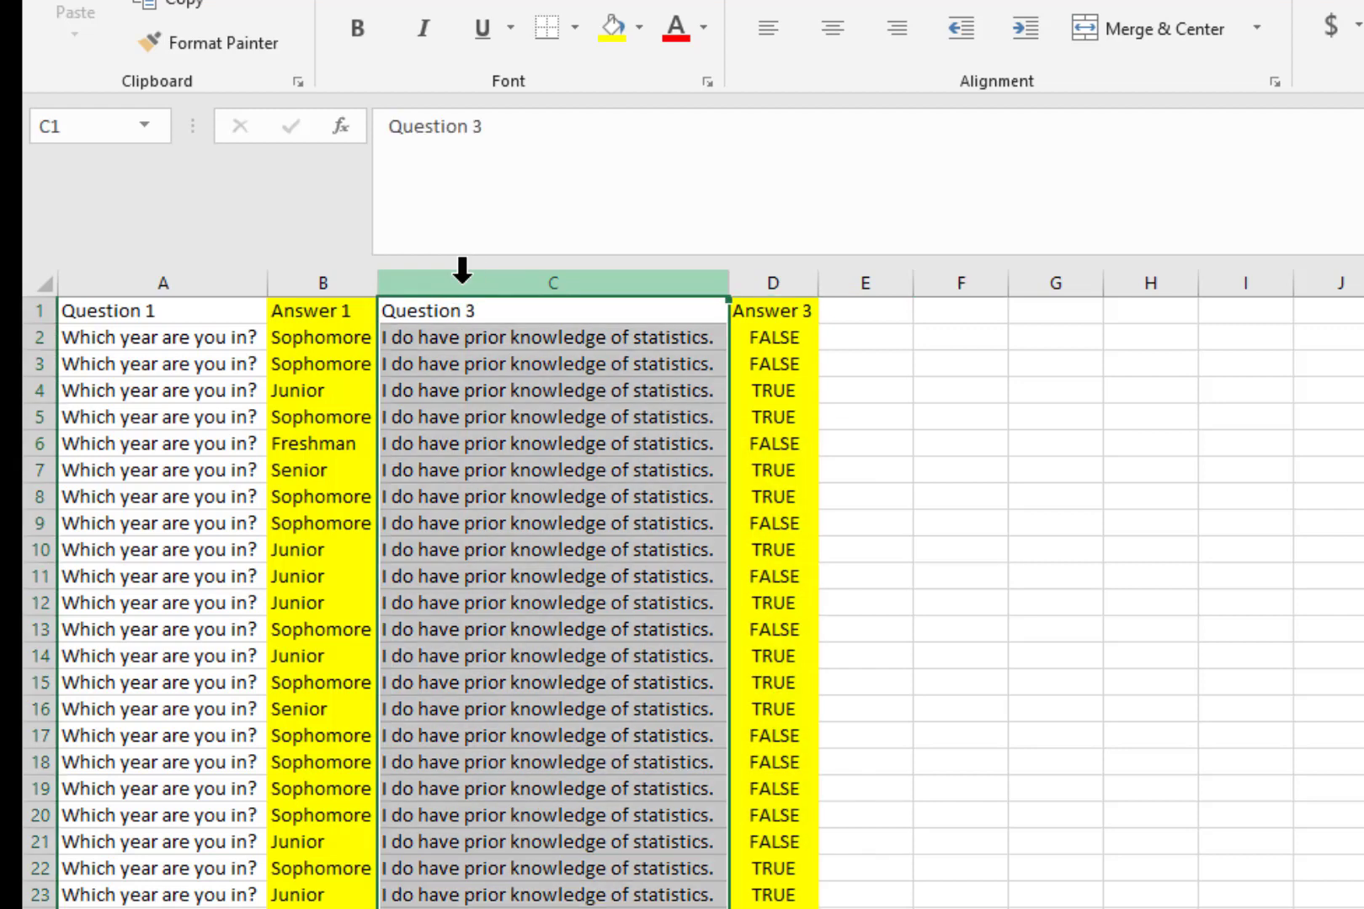
right_click(463, 281)
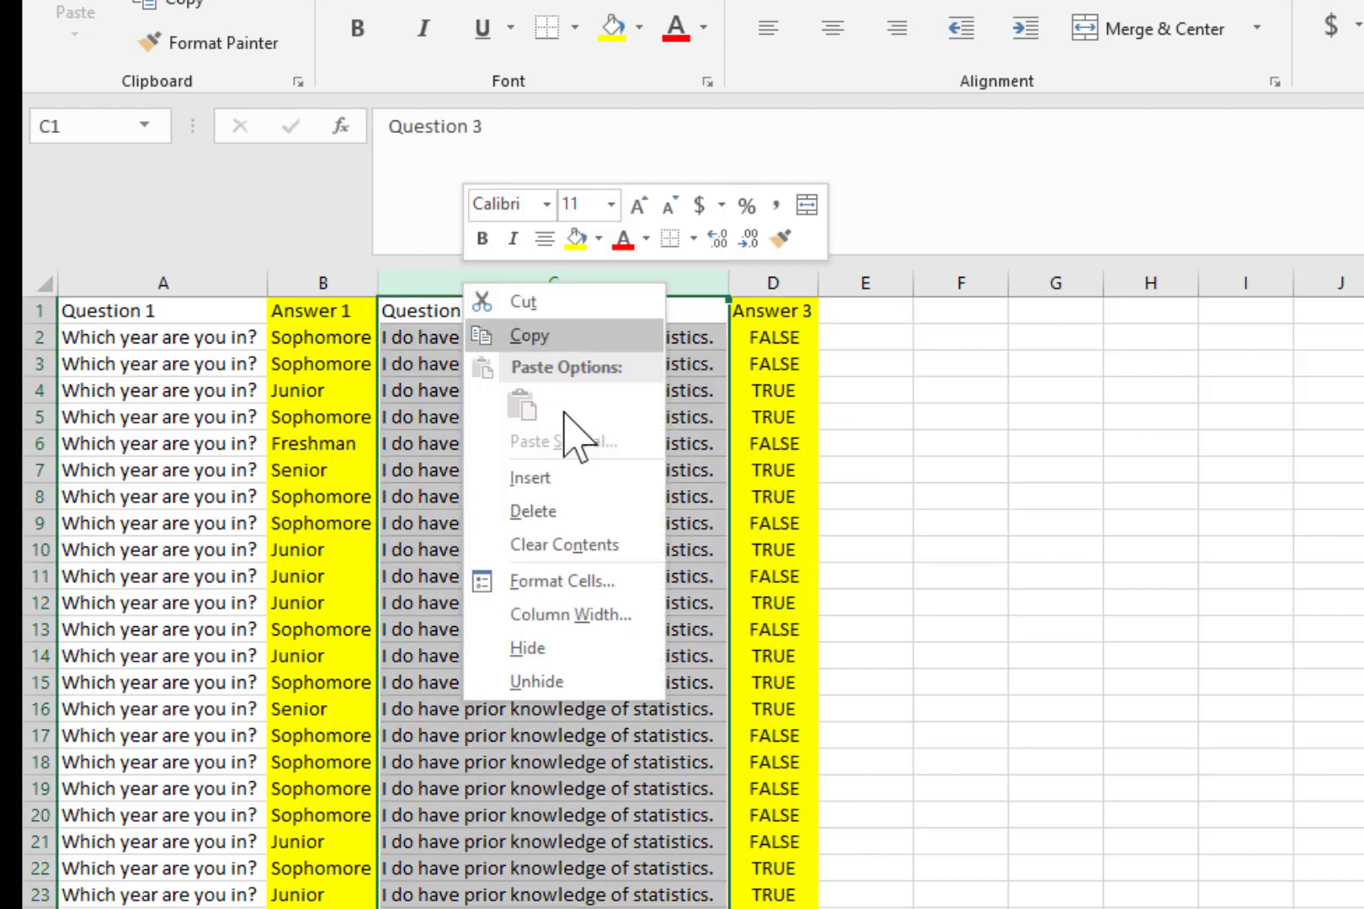
click(536, 521)
click(125, 283)
right_click(128, 283)
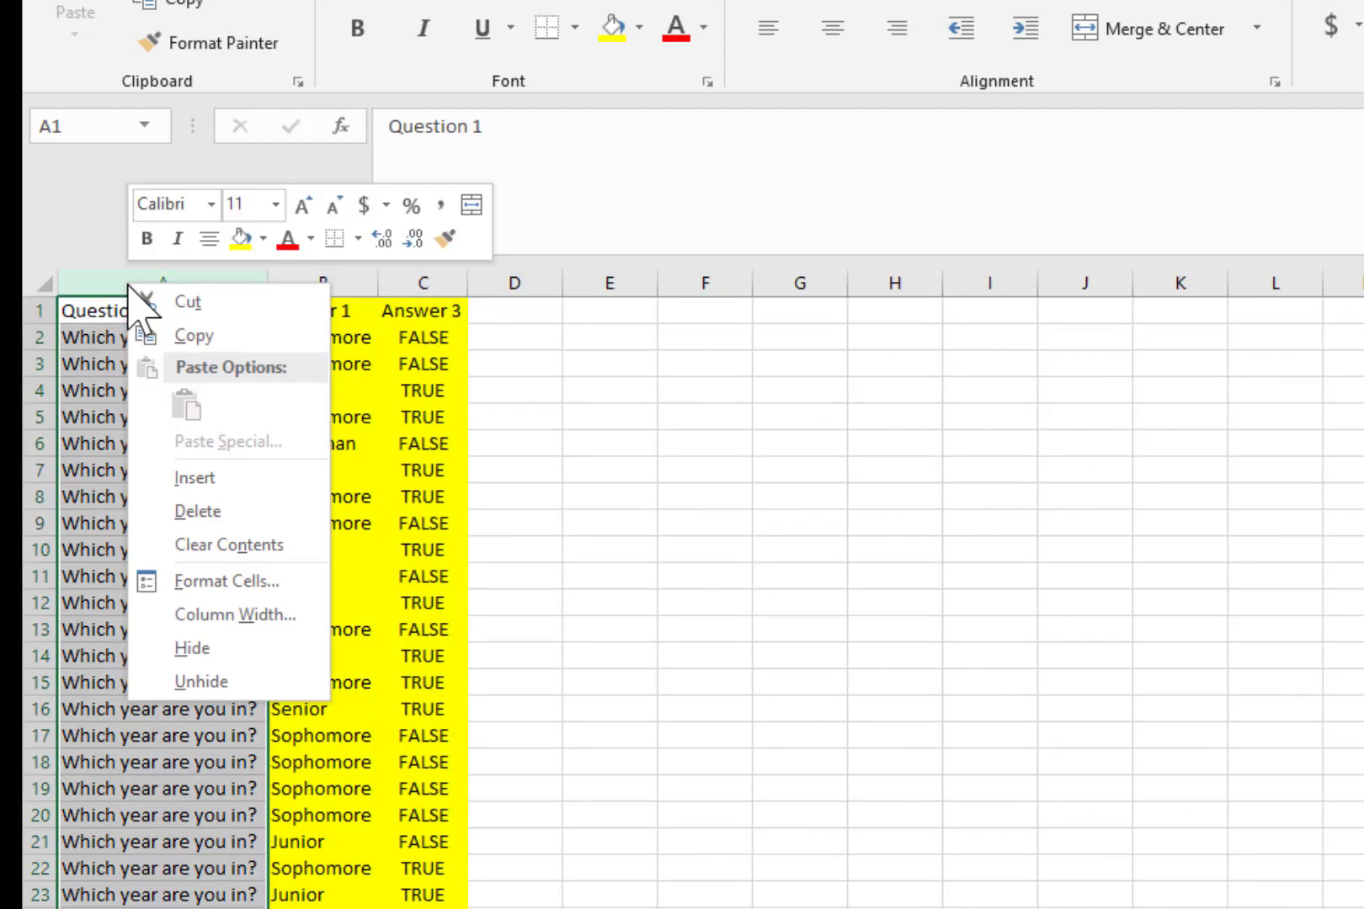
click(202, 511)
click(222, 440)
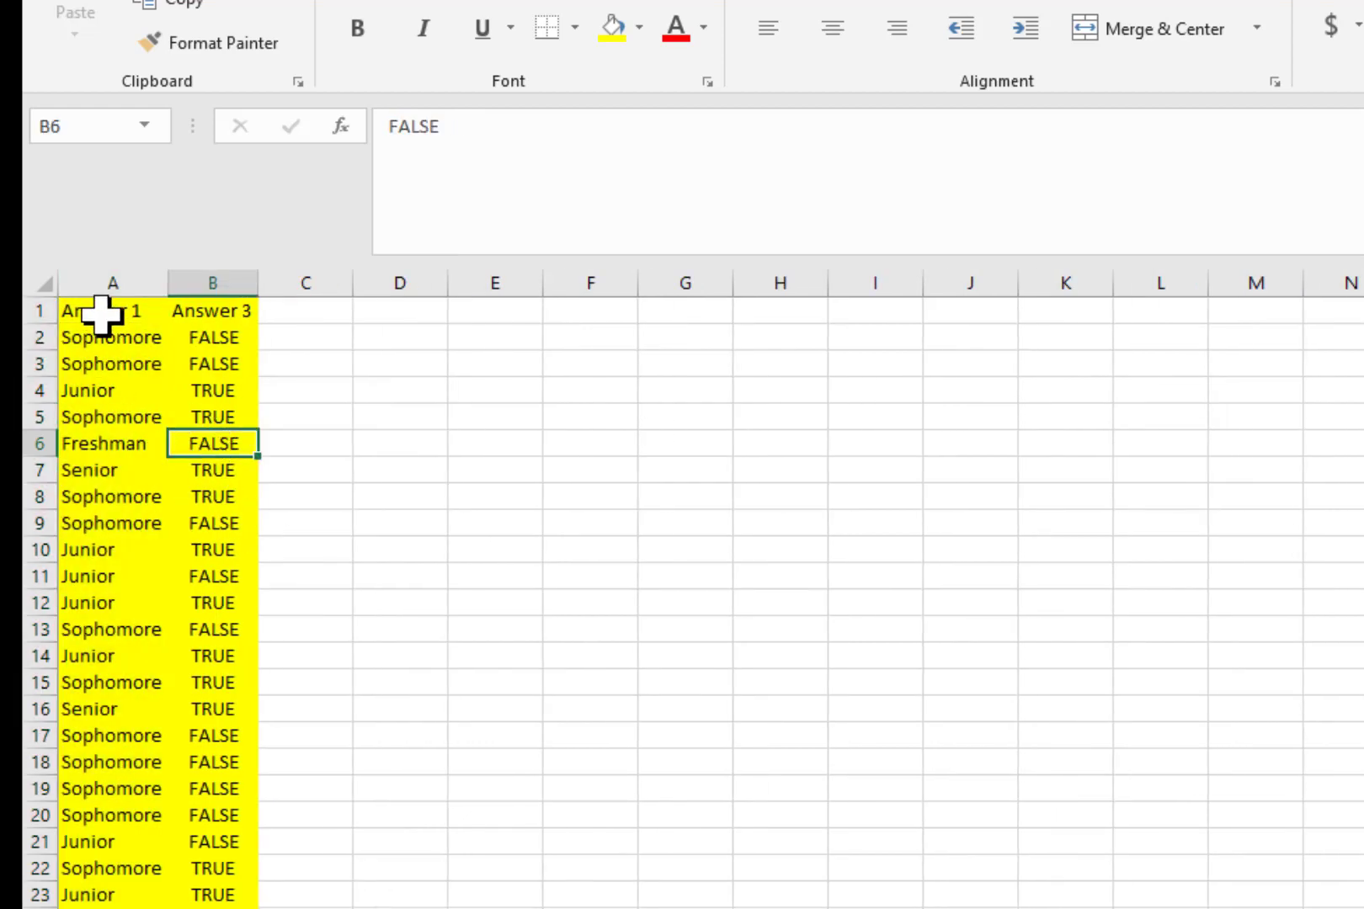
Rename the headers in A1 and B1 as Class and Stat Knowledge, and fit column B's width to its contents.
click(107, 310)
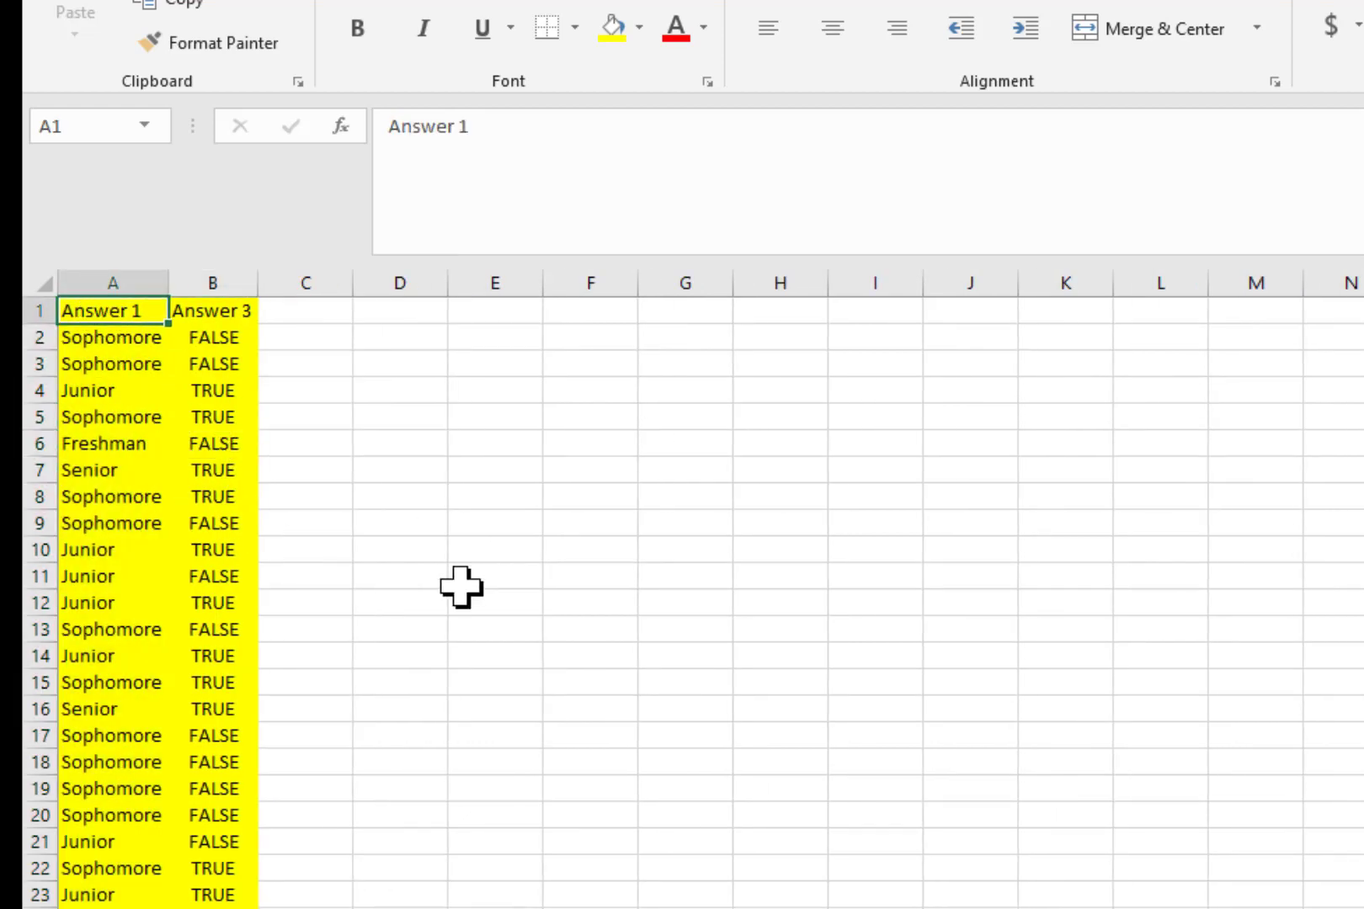
text(Class)
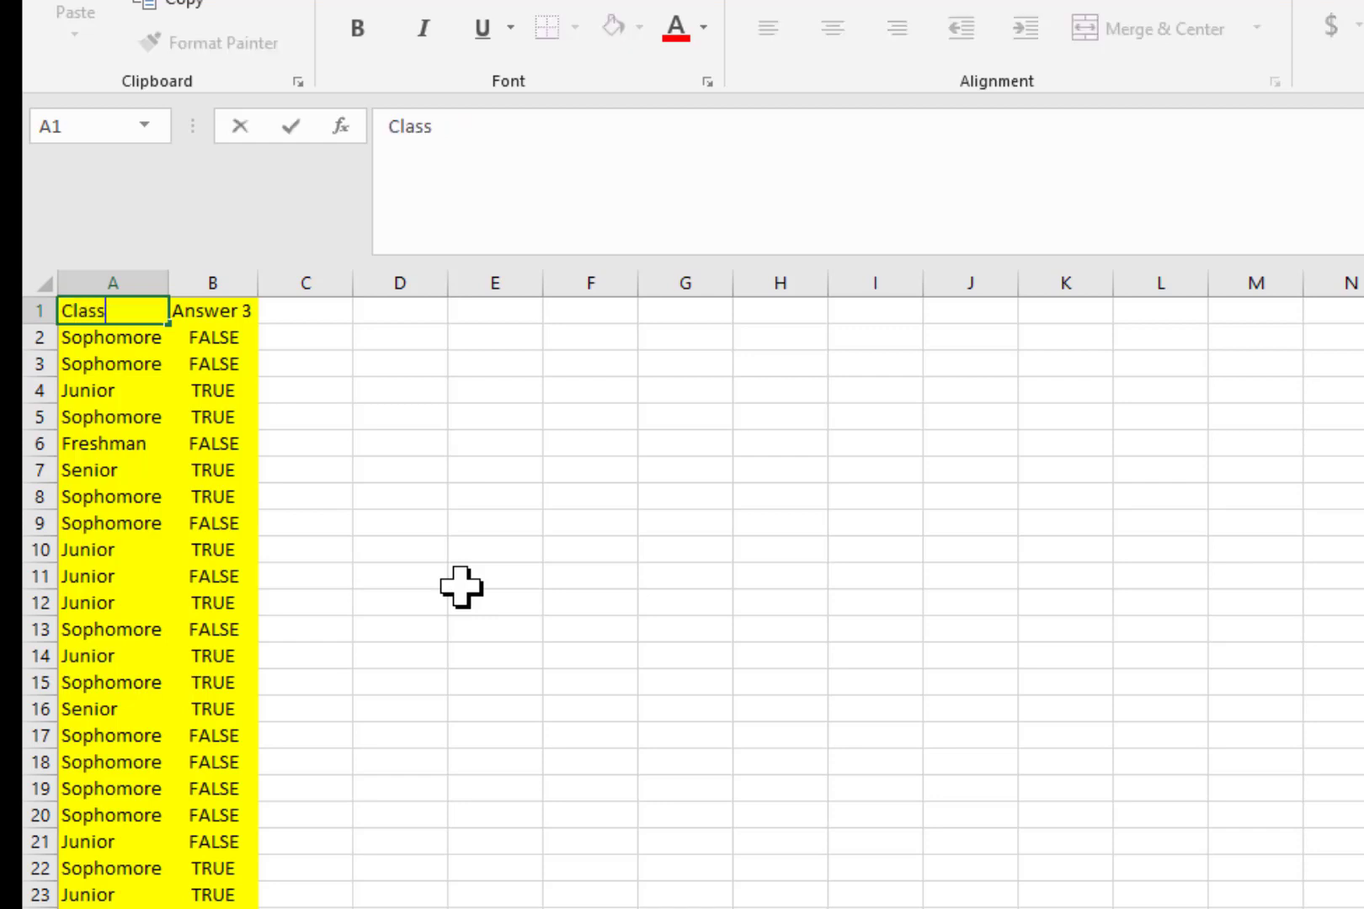
key(Tab)
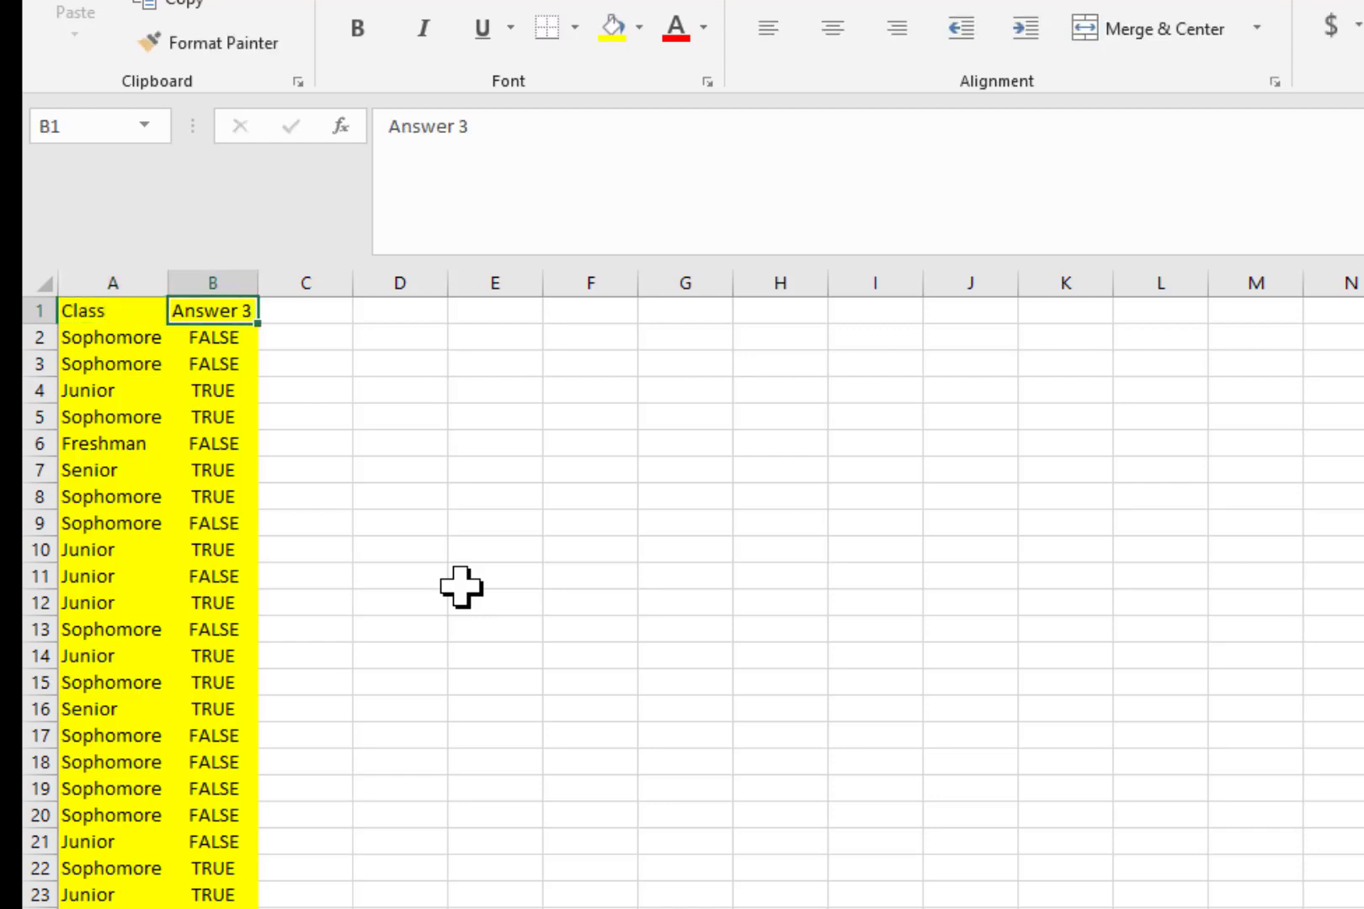
text(P)
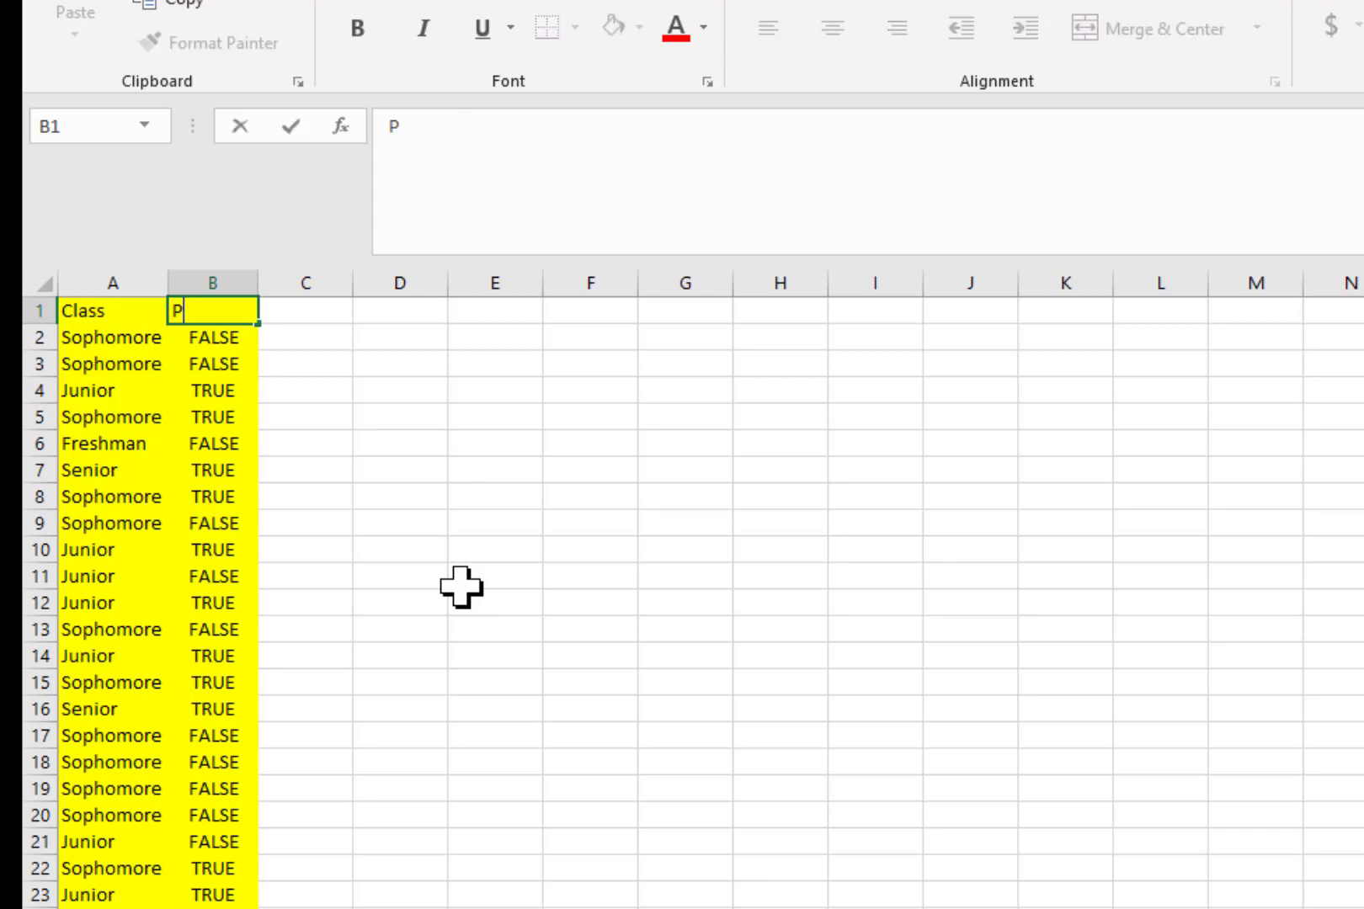
key(BackSpace)
text(Stat Knowledge)
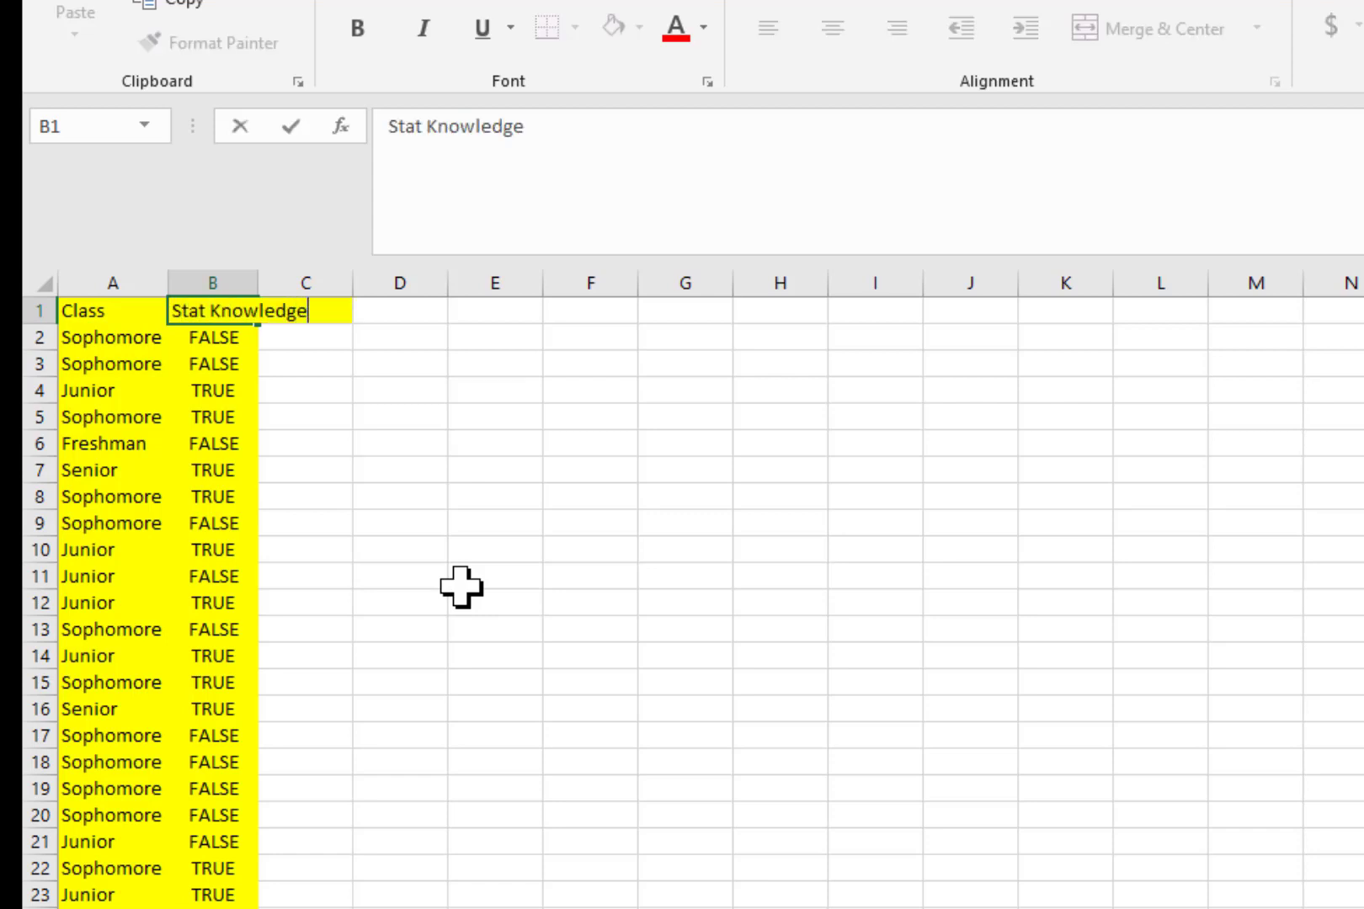
key(Return)
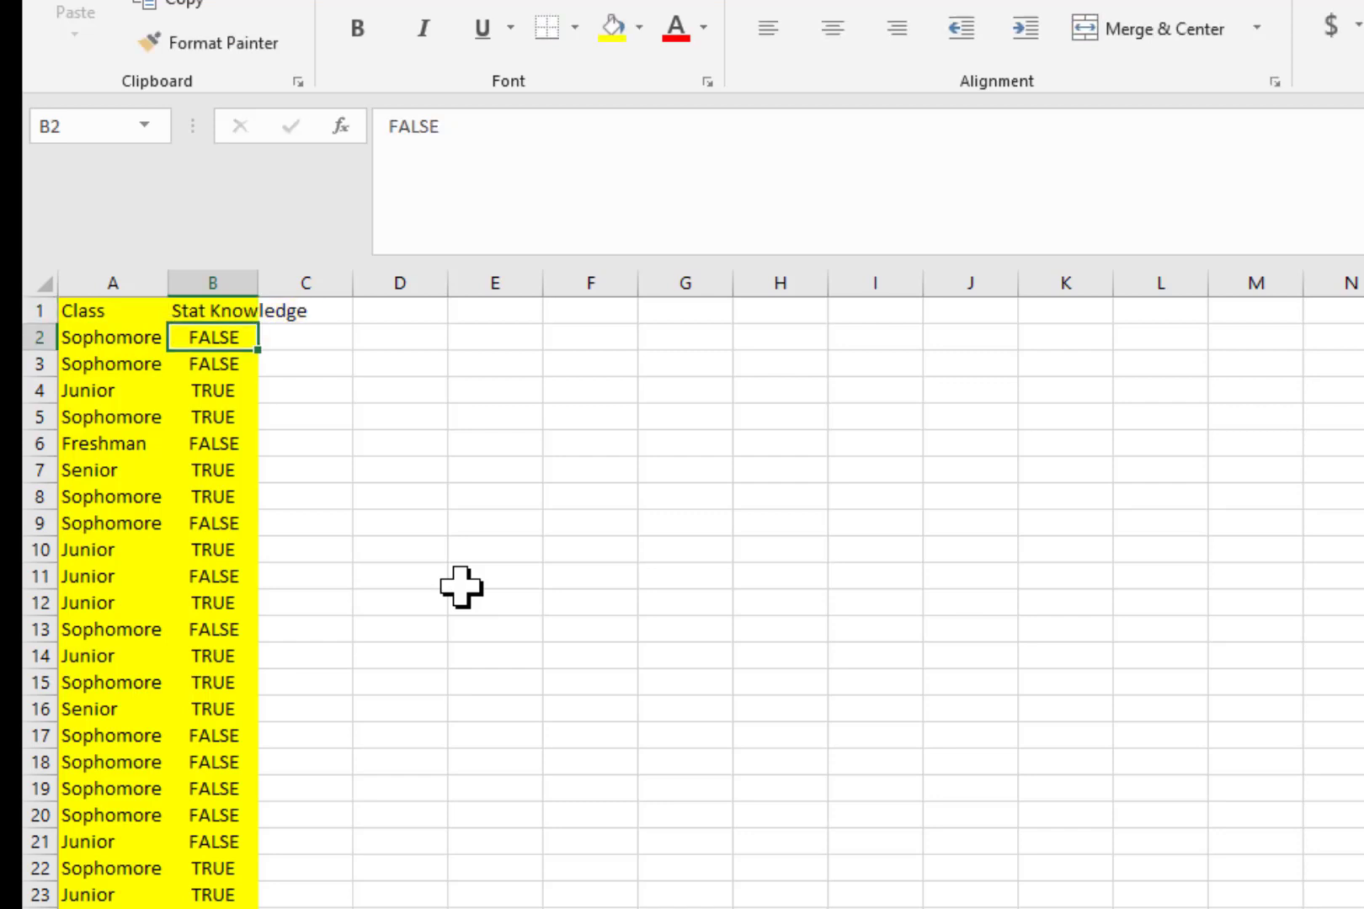
double_click(259, 282)
click(457, 549)
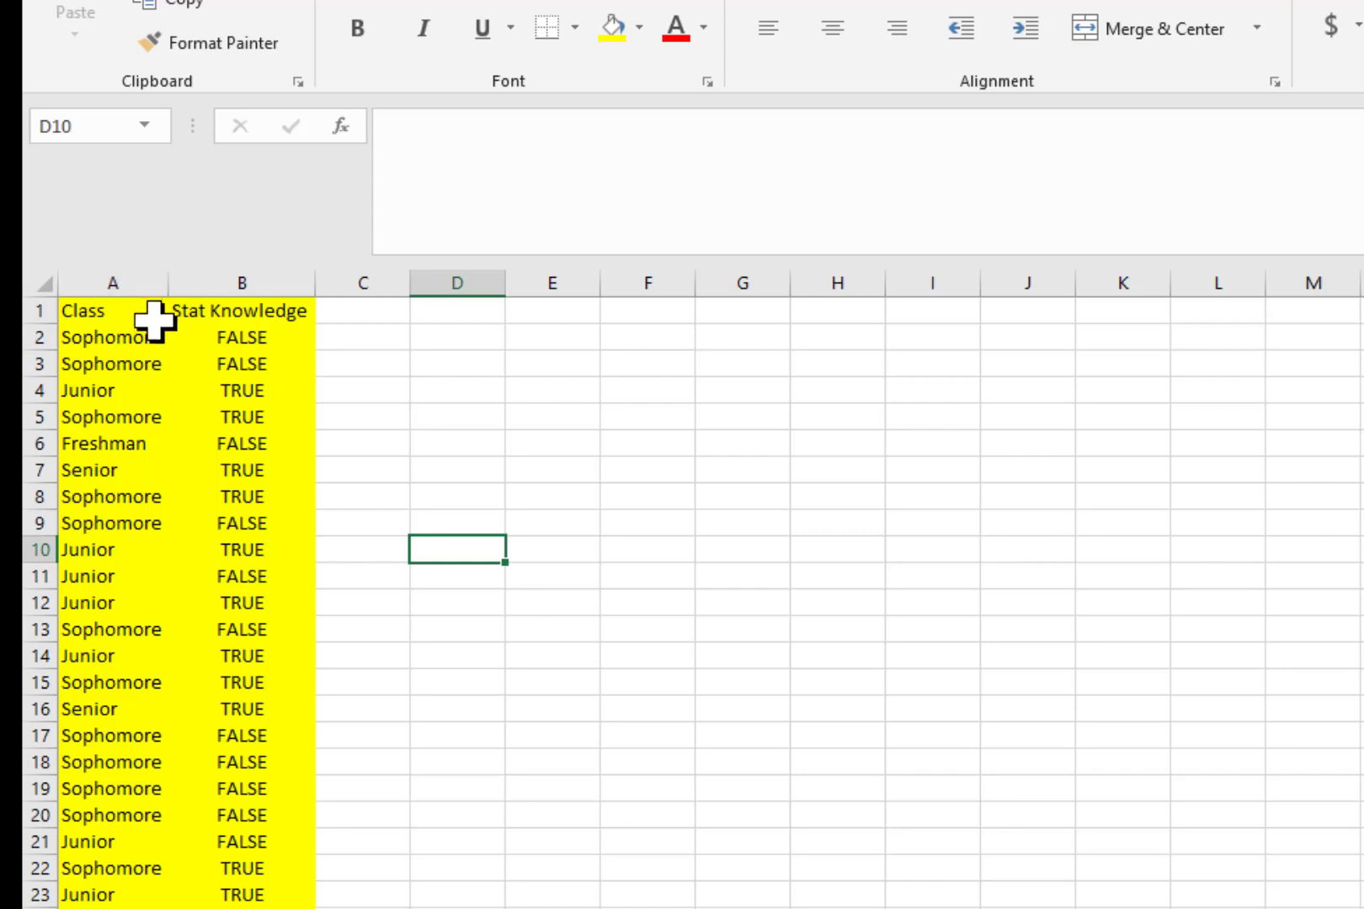
Make the header cells A1 and B1 bold.
click(107, 313)
shift+click(198, 315)
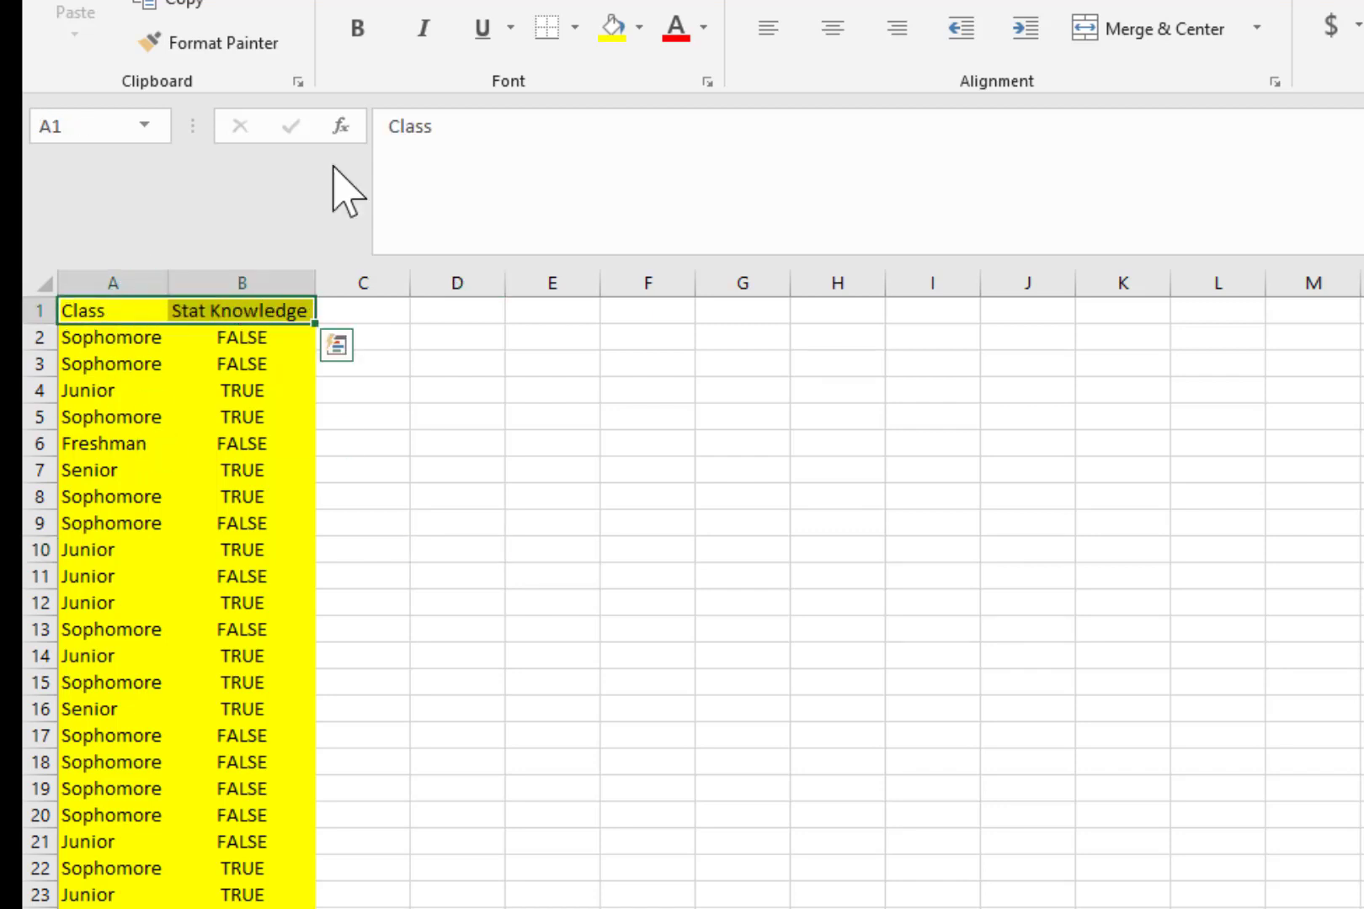
click(362, 37)
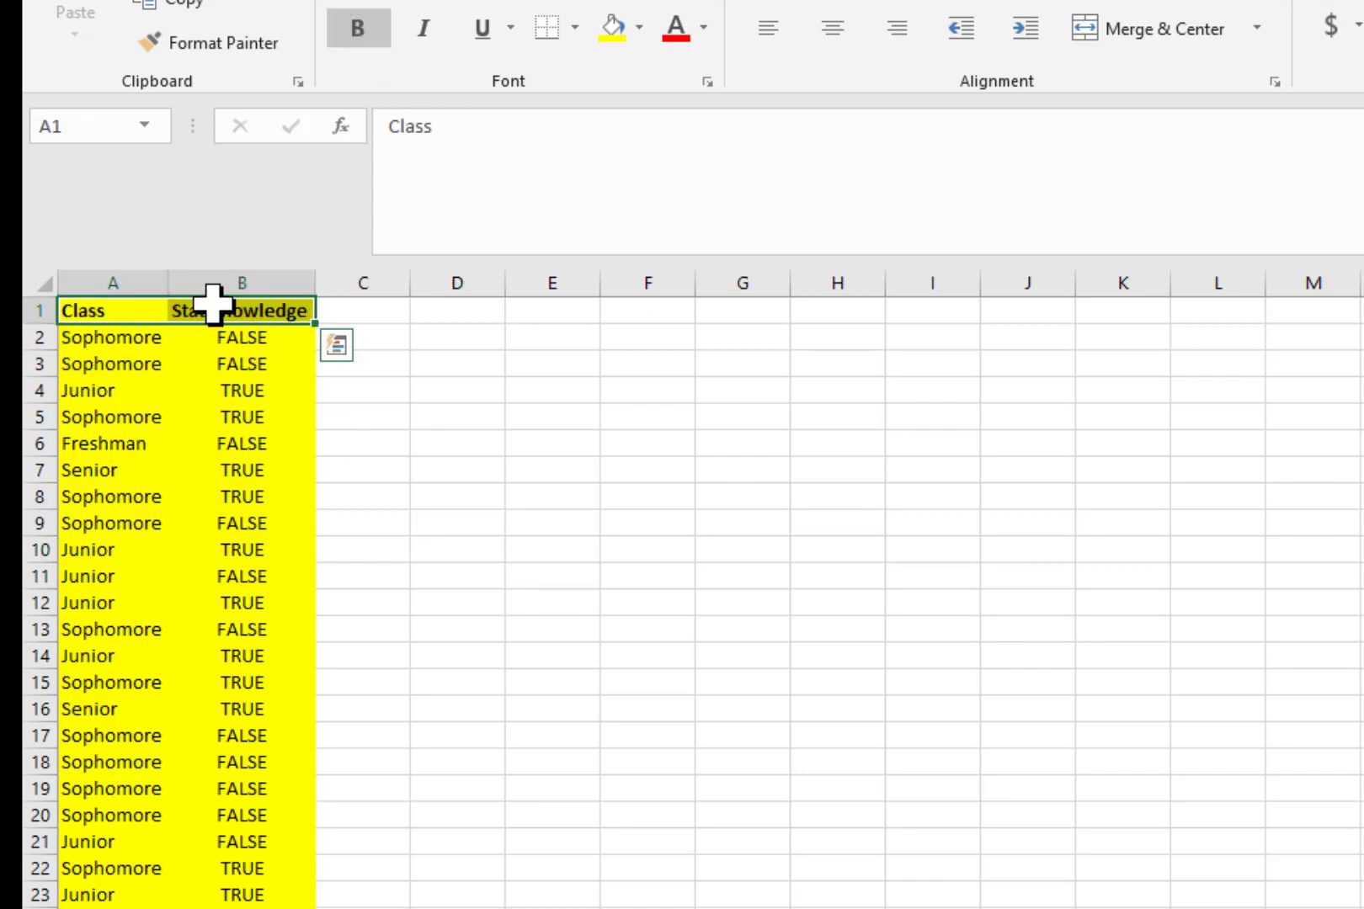
click(160, 523)
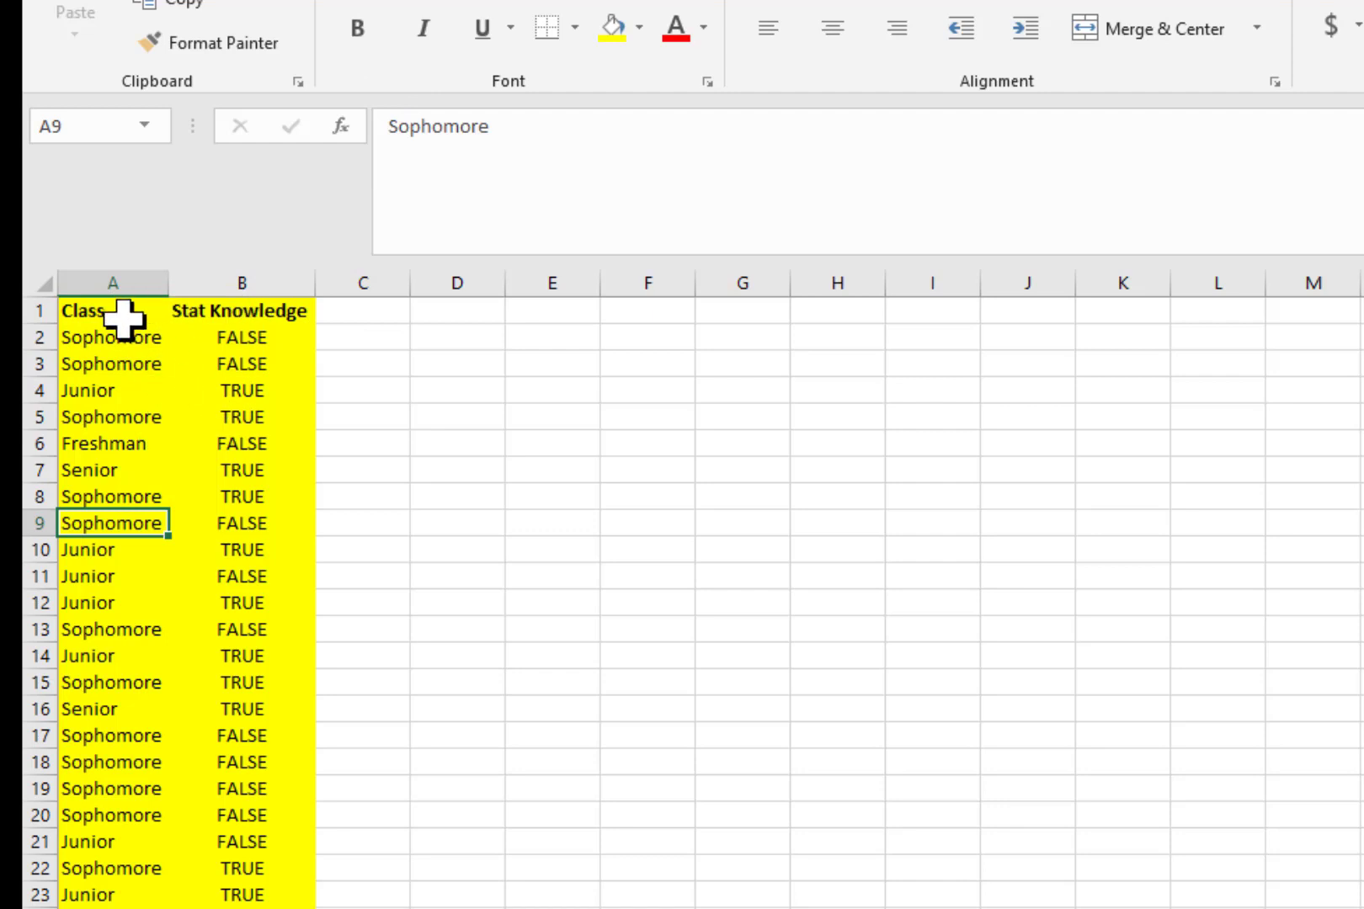
drag(128, 310, 241, 337)
click(206, 449)
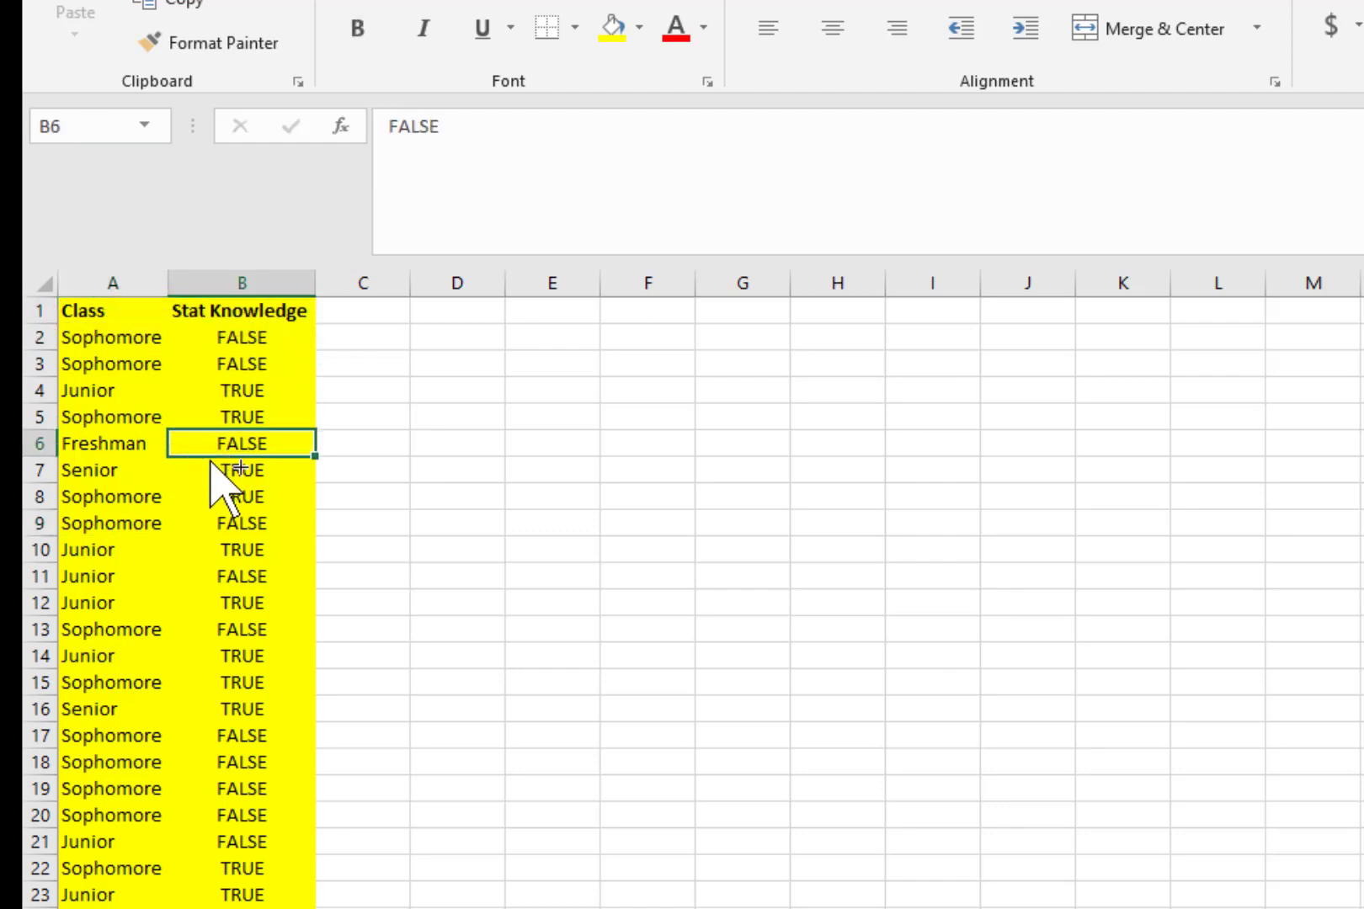
key(ctrl+a)
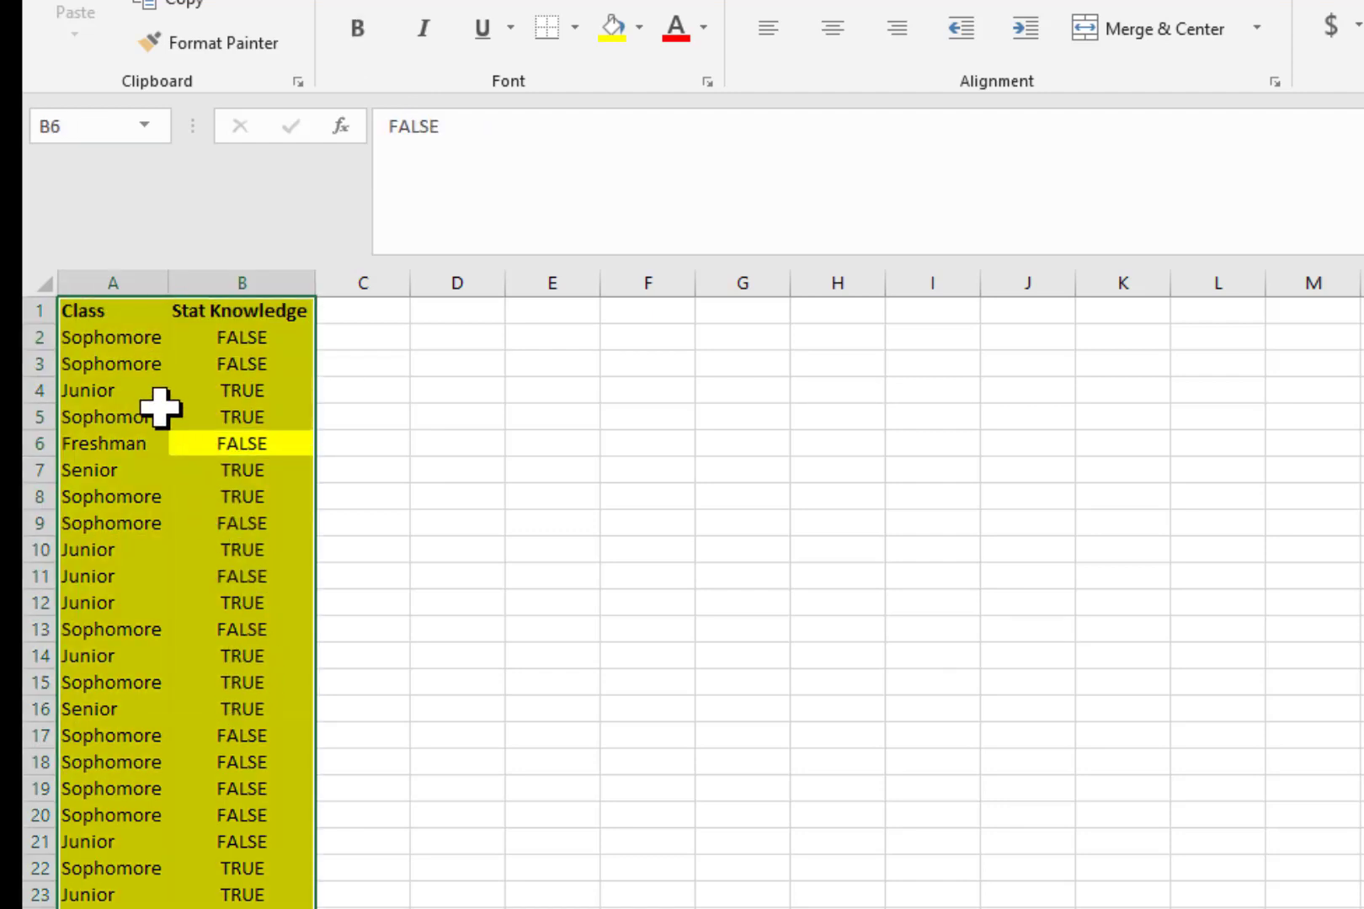
click(158, 397)
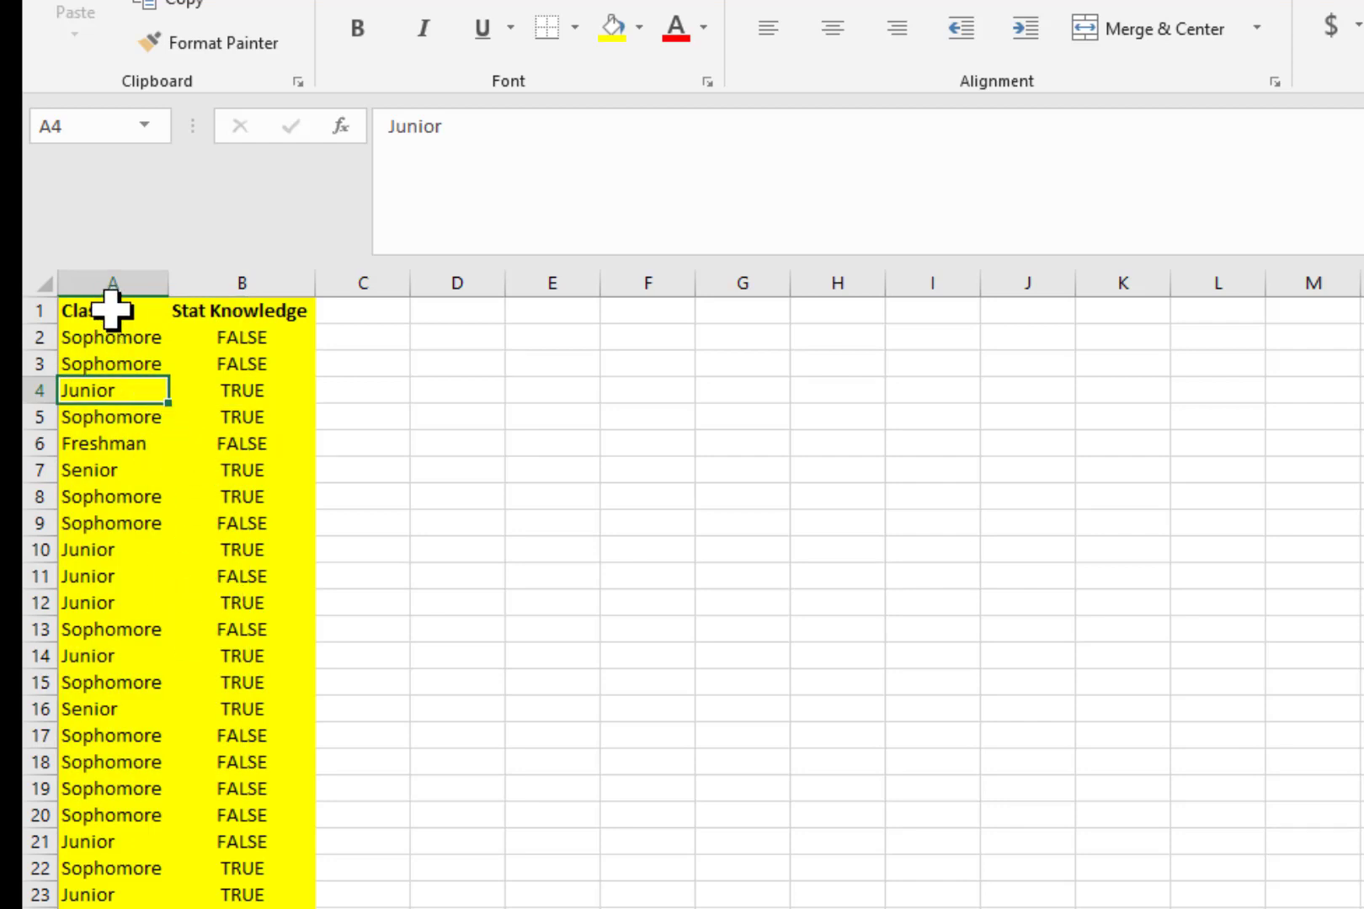
Start a combined PivotChart and PivotTable based on the full Class and Stat Knowledge data, A1:B35.
click(112, 310)
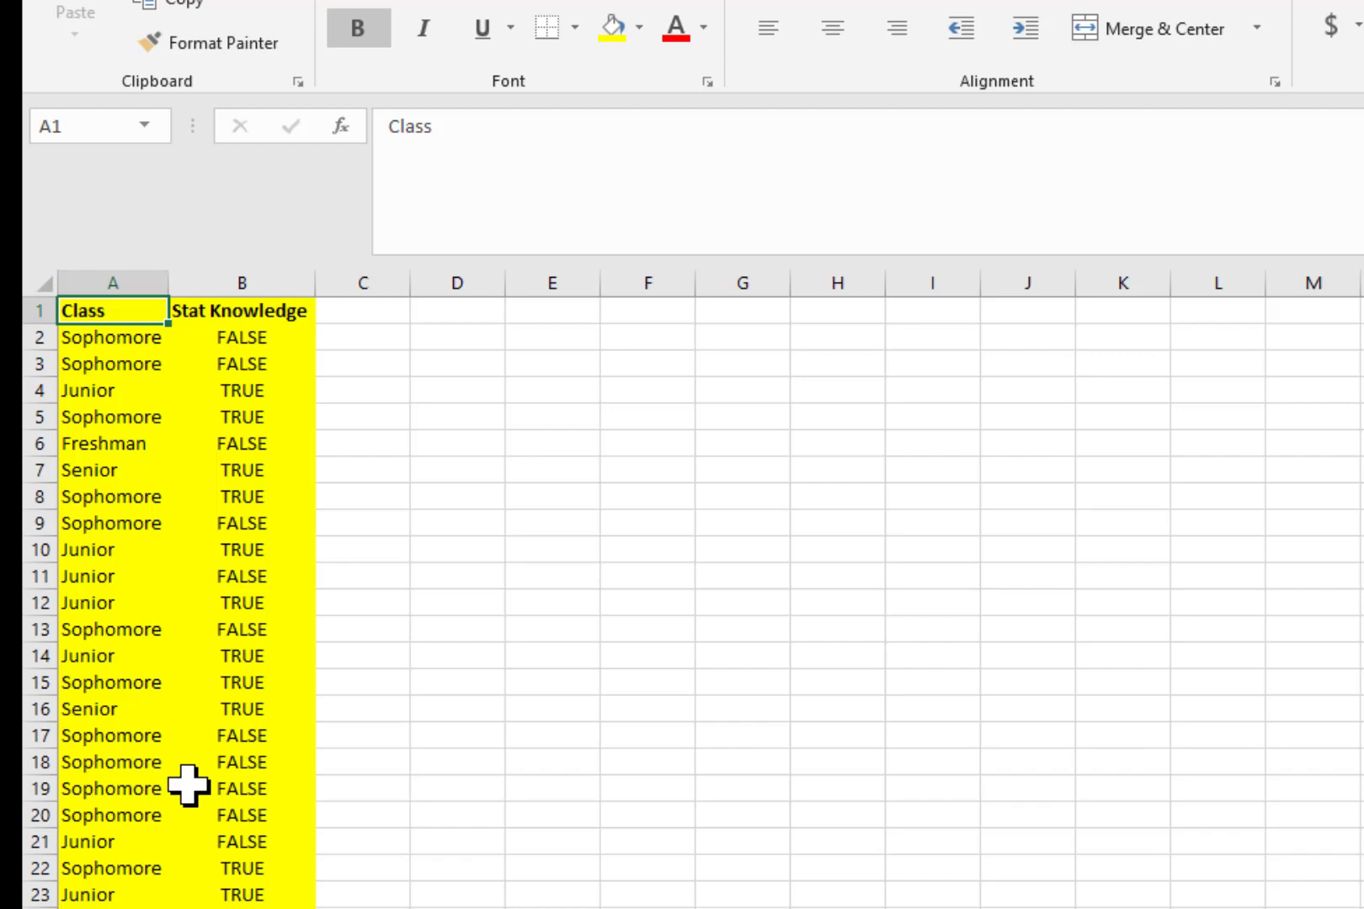
key(ctrl+shift+End)
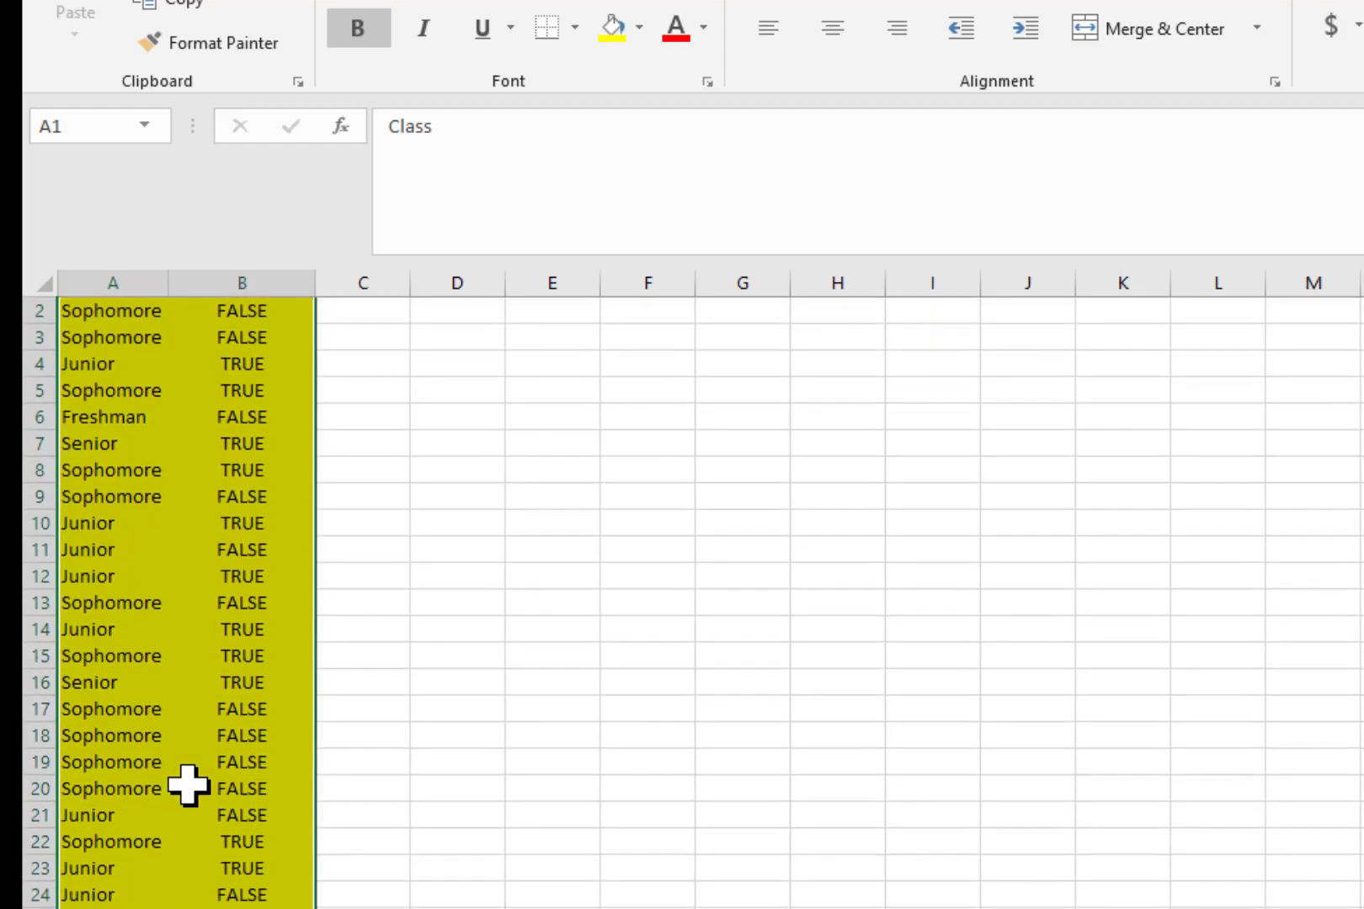
scroll(188, 785, up, 1)
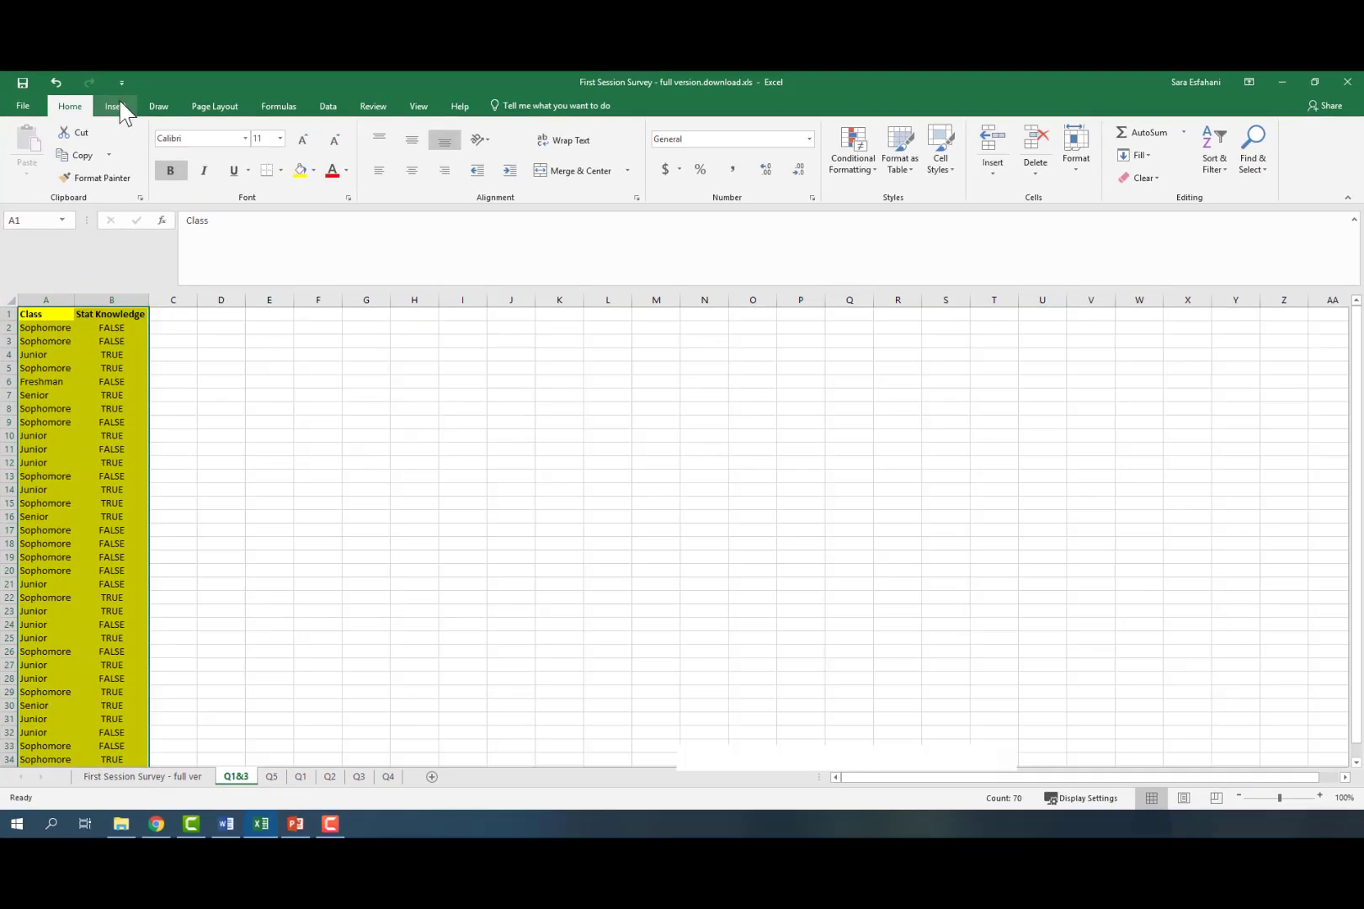
click(114, 106)
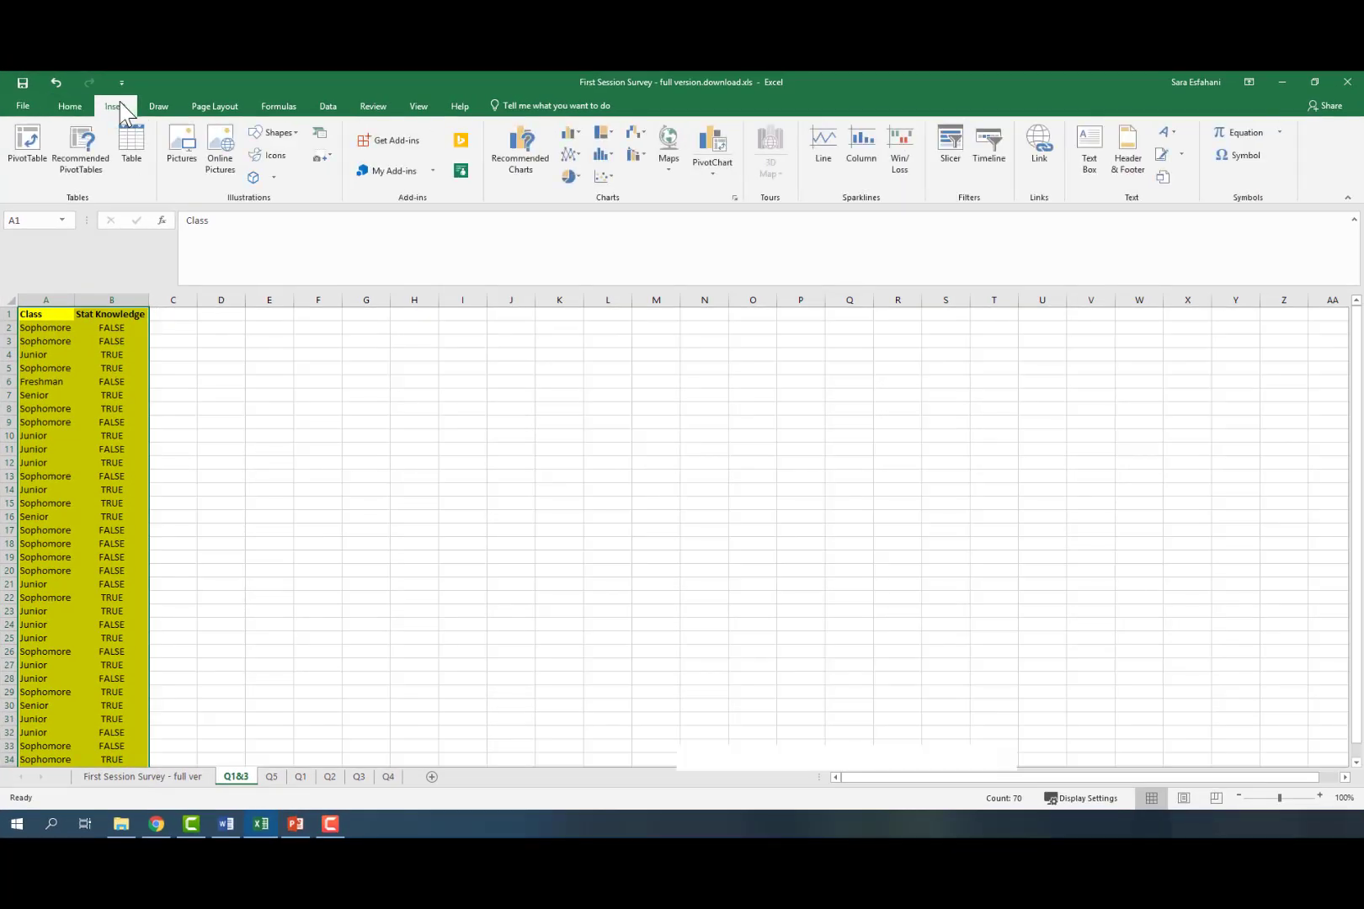
click(720, 181)
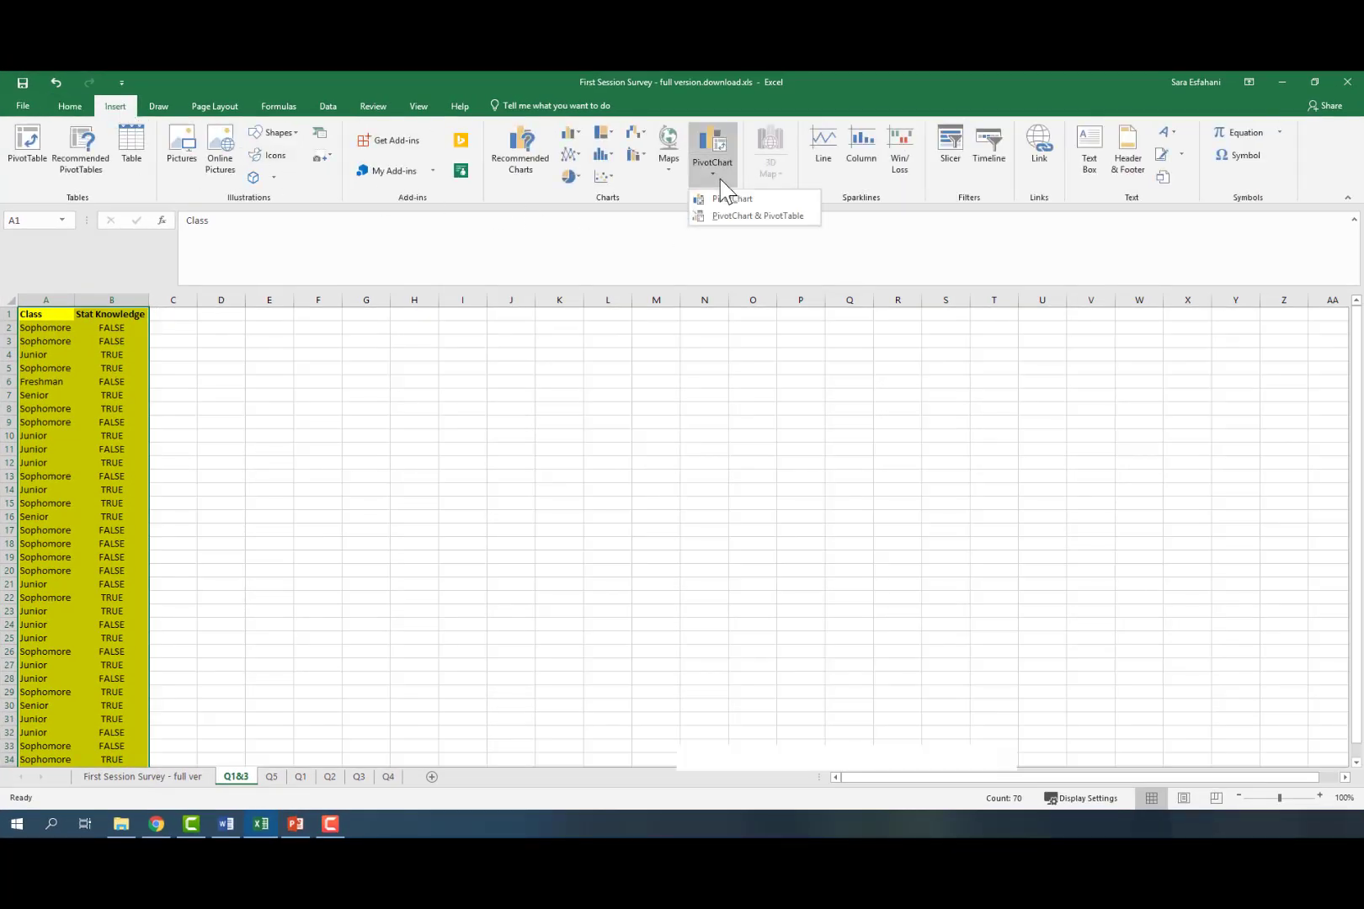
click(732, 214)
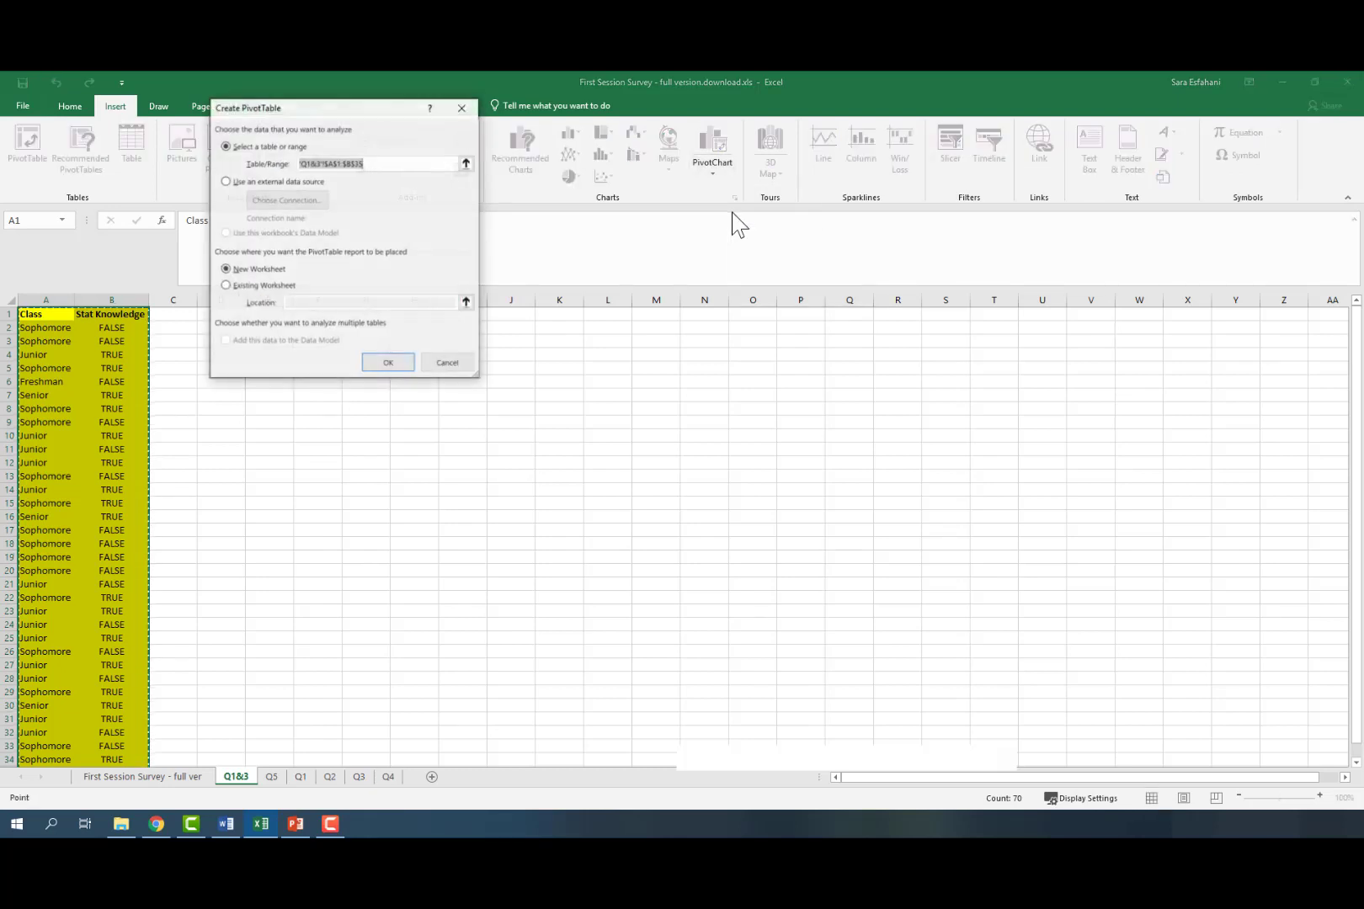
Place the PivotTable report on the existing worksheet, starting at cell D2.
drag(339, 109, 360, 364)
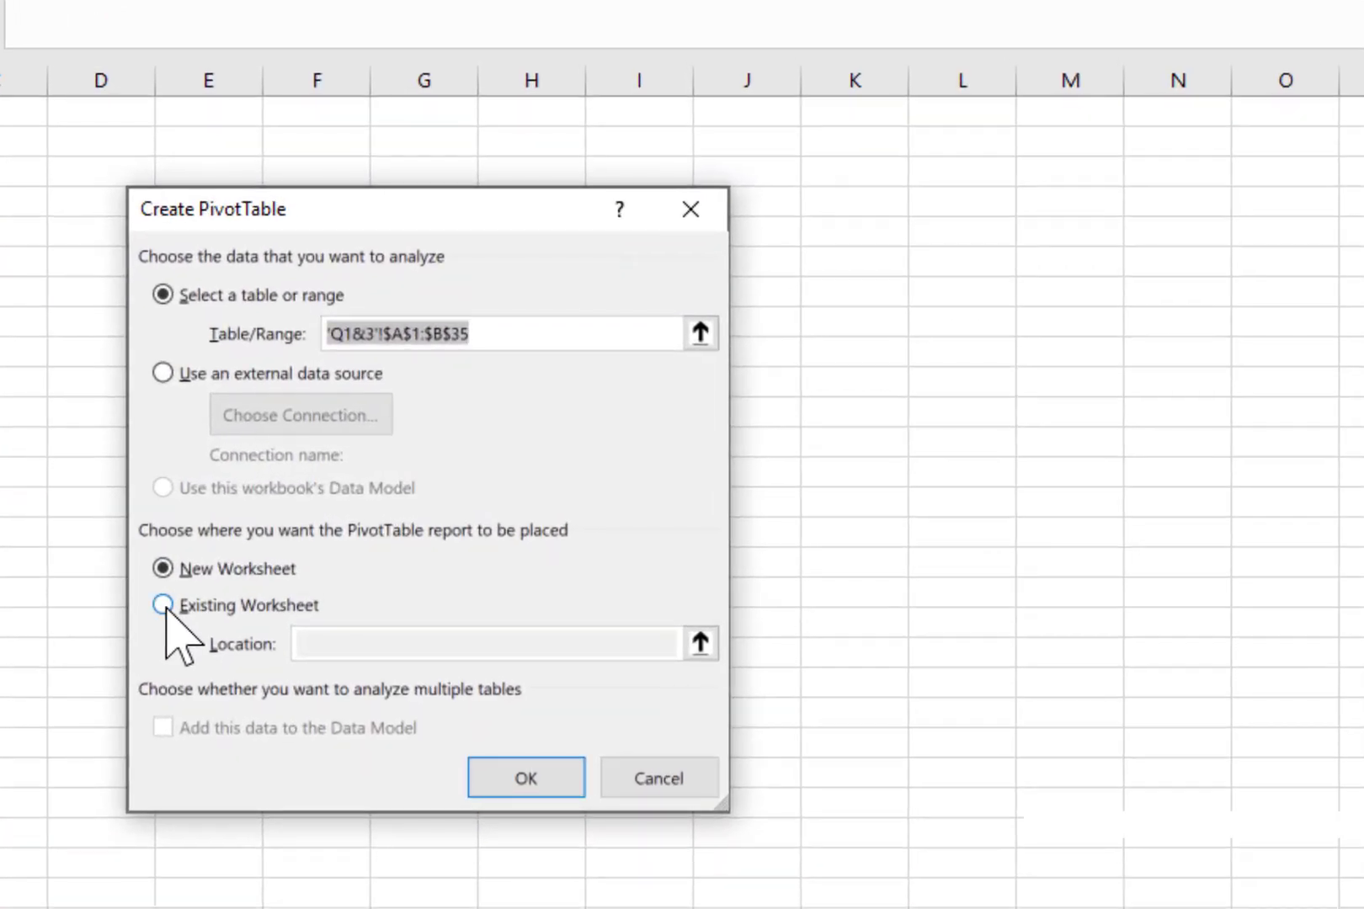
click(164, 605)
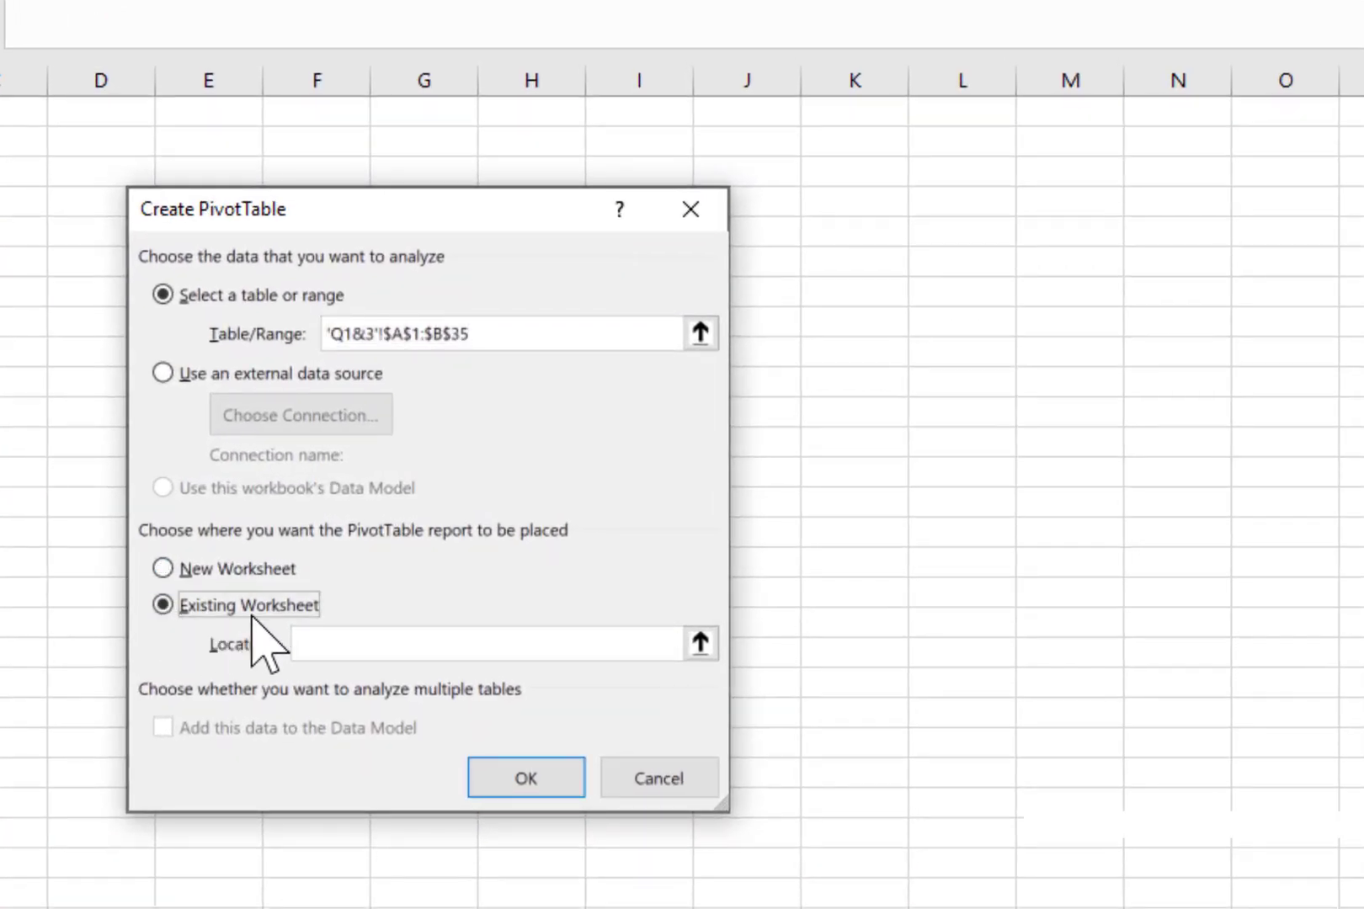
click(320, 639)
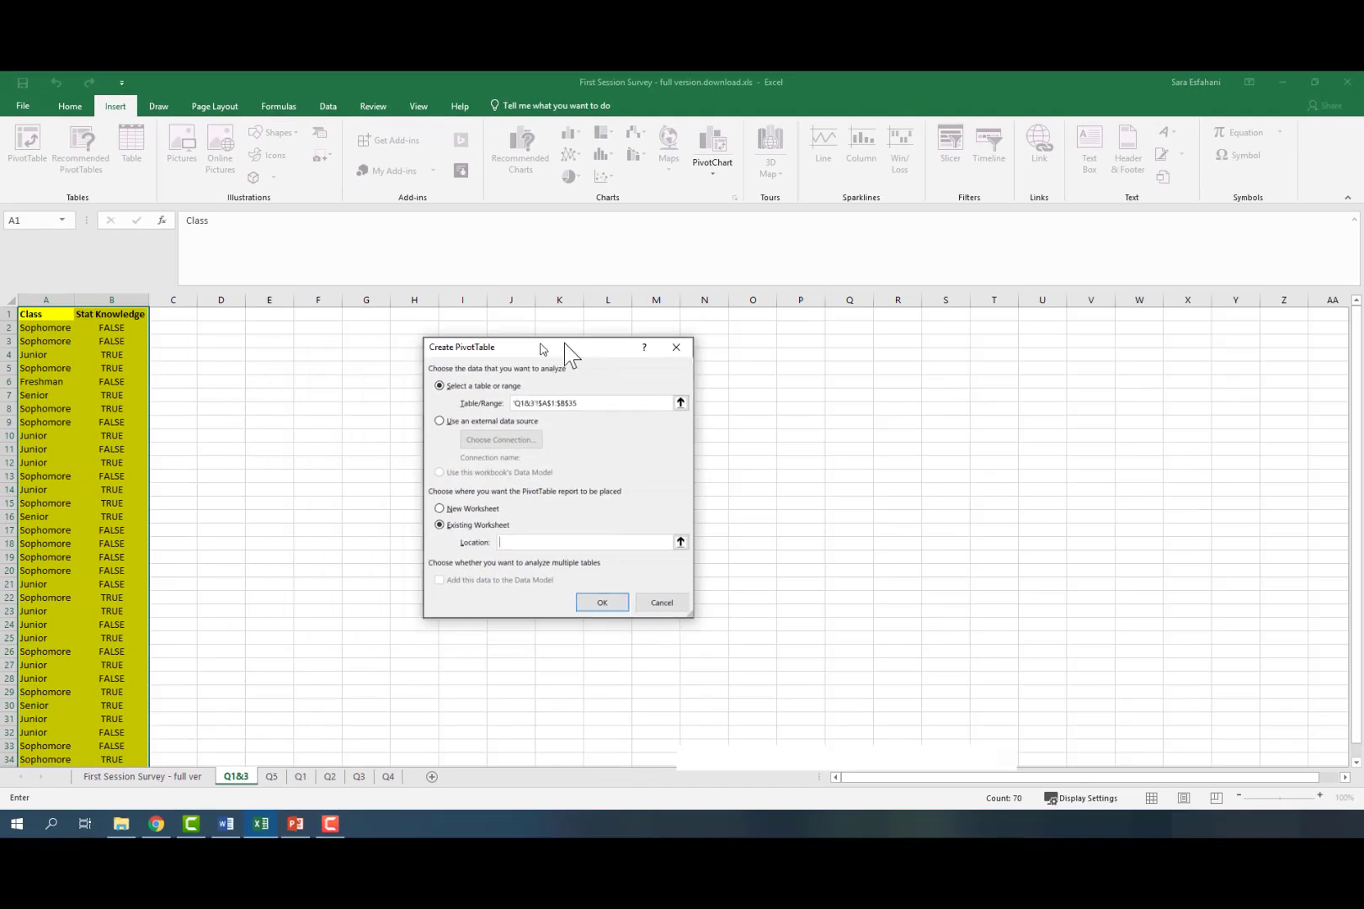
drag(540, 349, 596, 352)
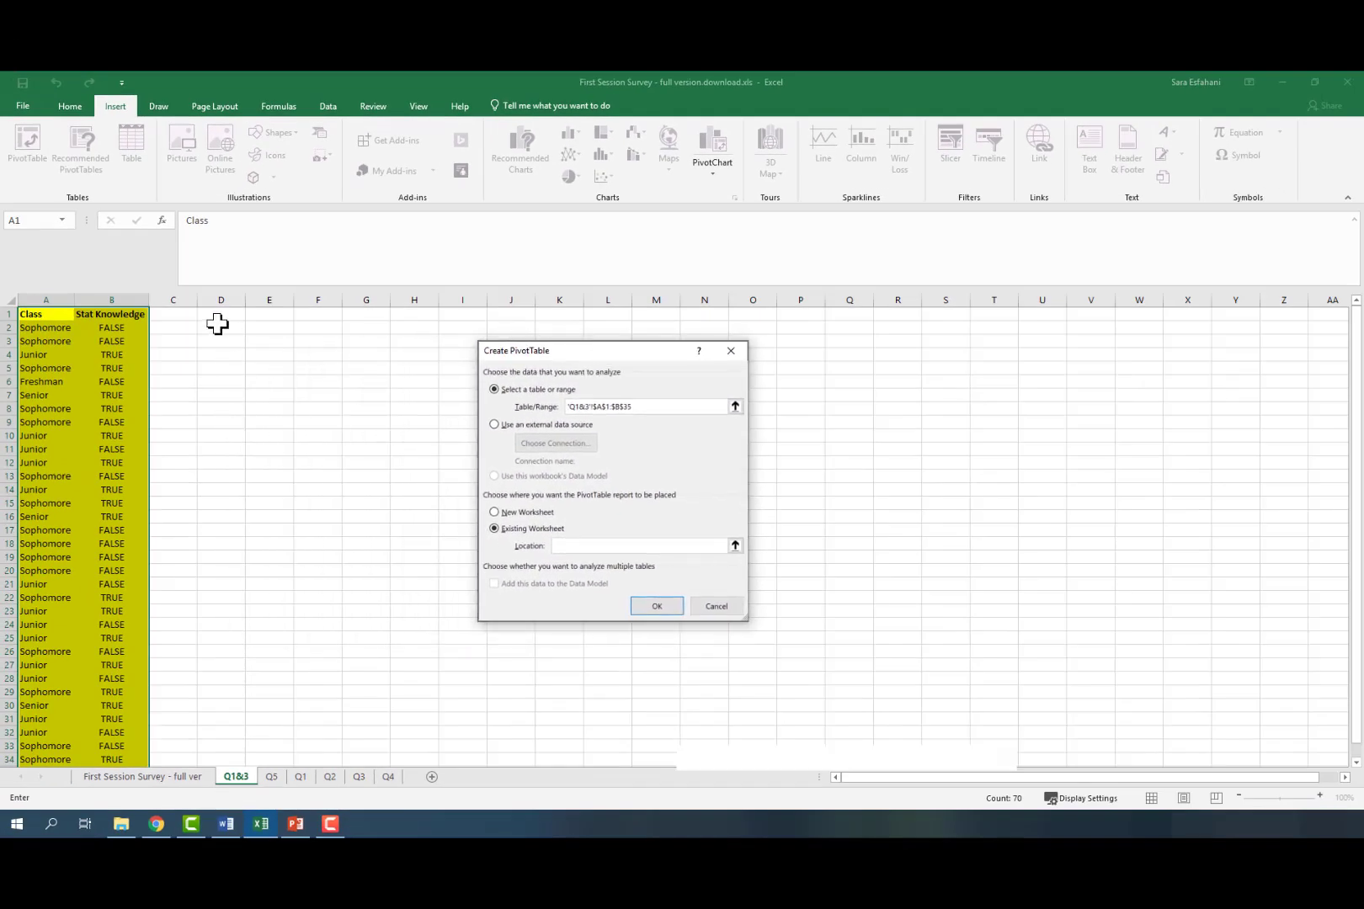
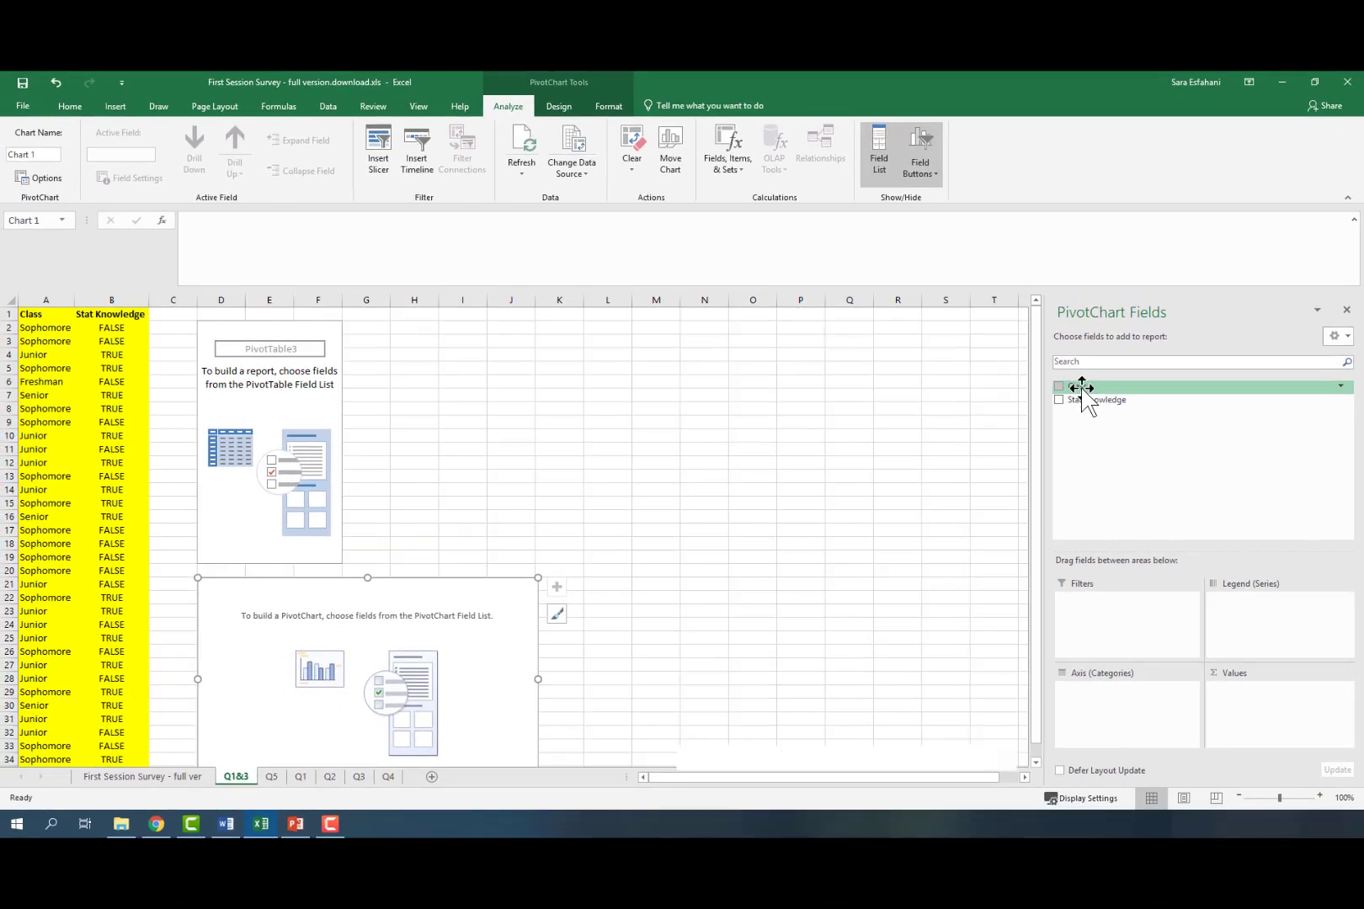
Add the Class field to the PivotChart's axis categories.
drag(1083, 391, 1088, 711)
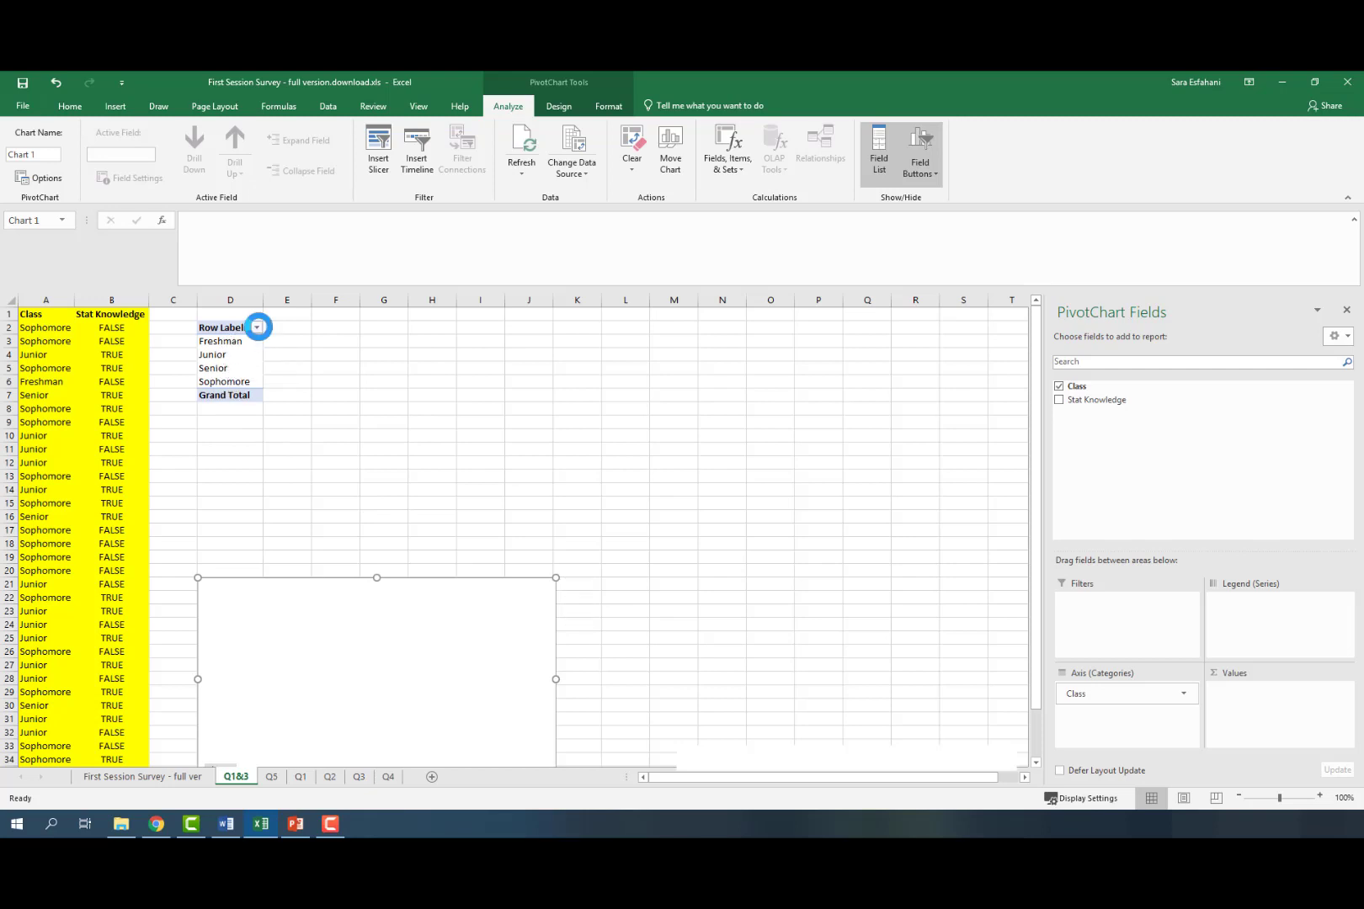
Set the sort order of the PivotTable's Class row labels to manual.
click(256, 327)
click(147, 350)
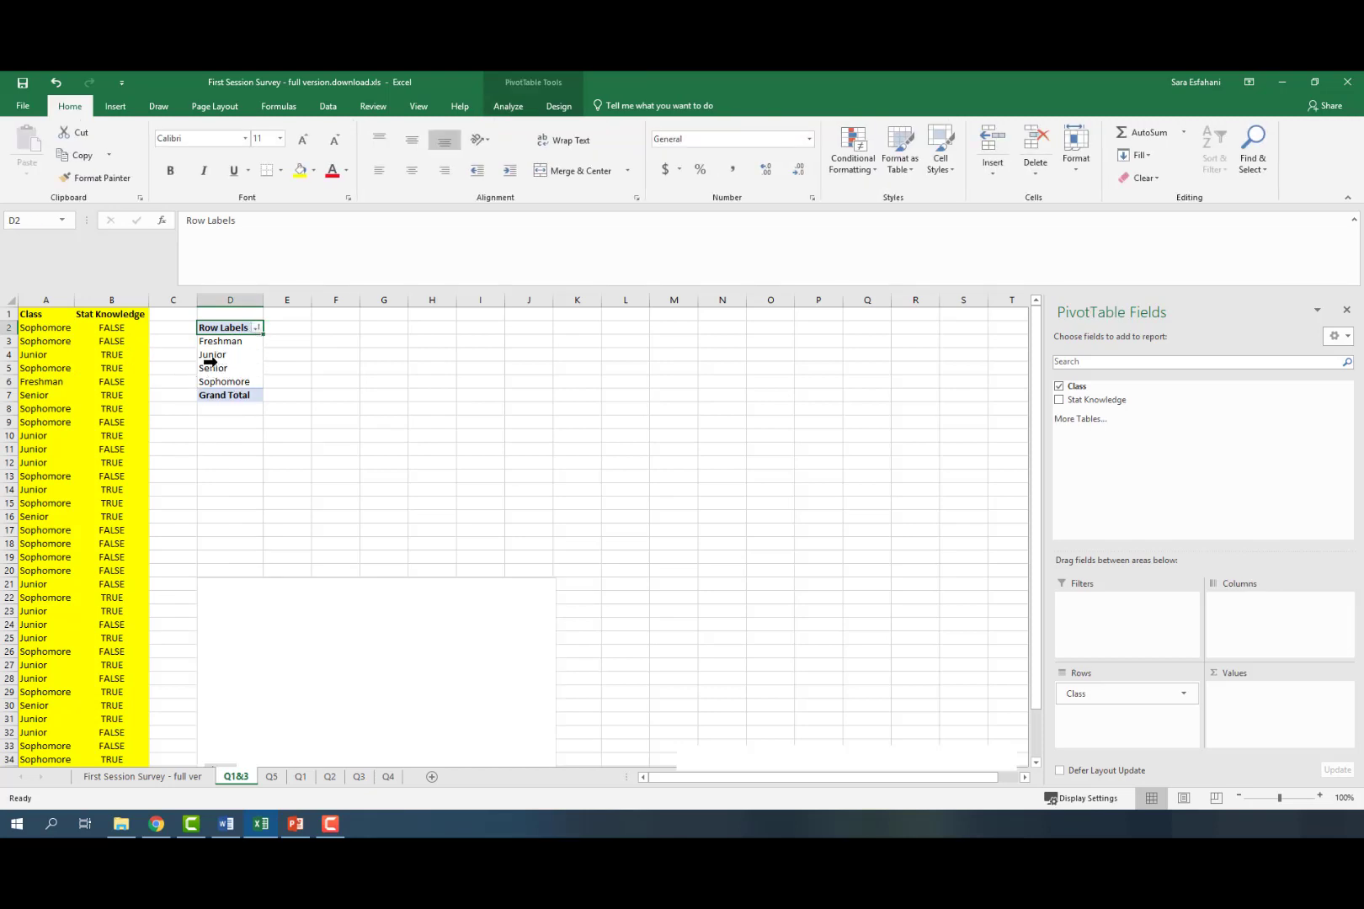
click(256, 328)
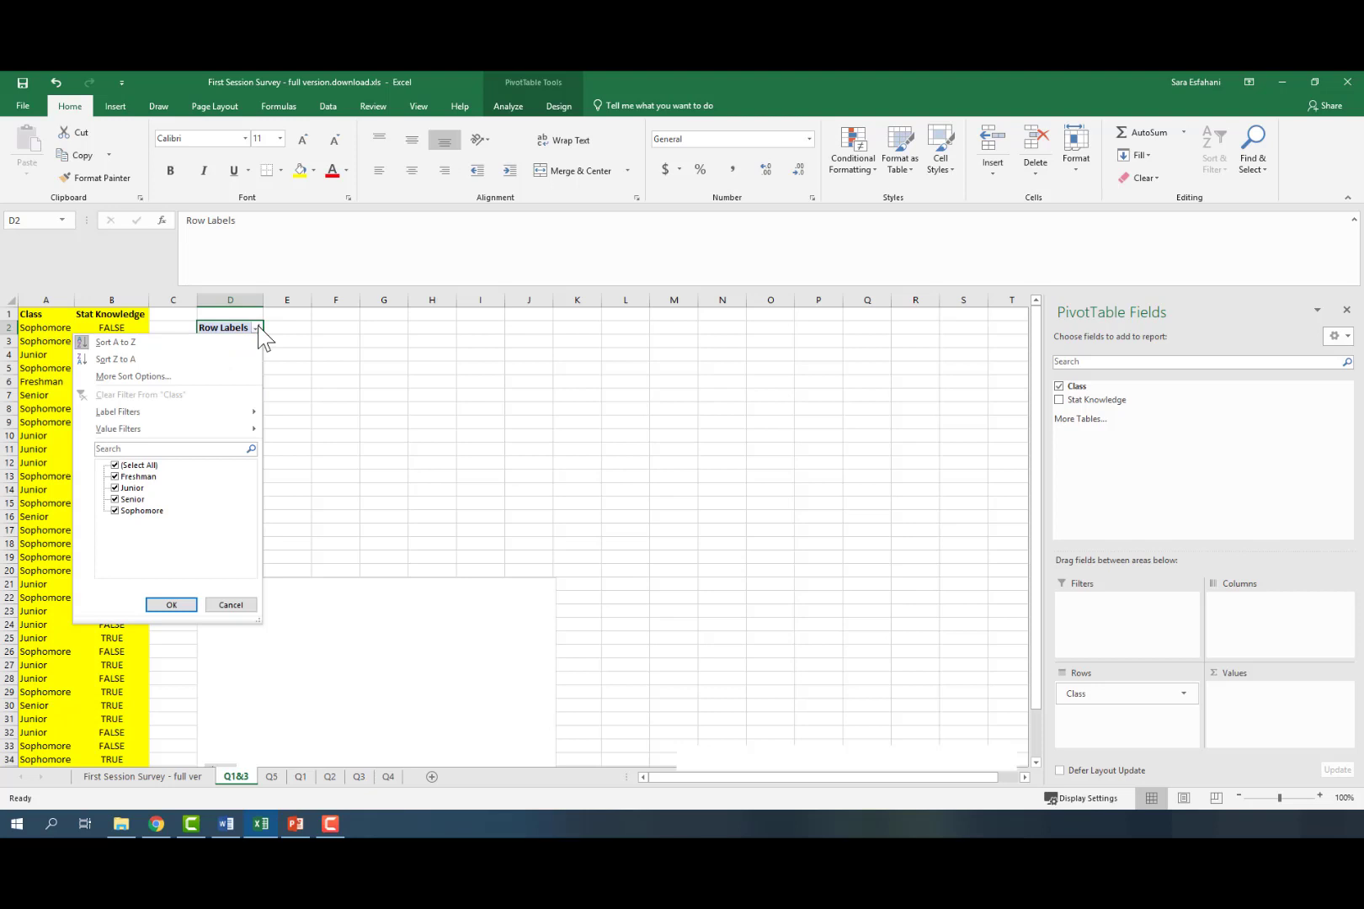
mouse_move(212, 410)
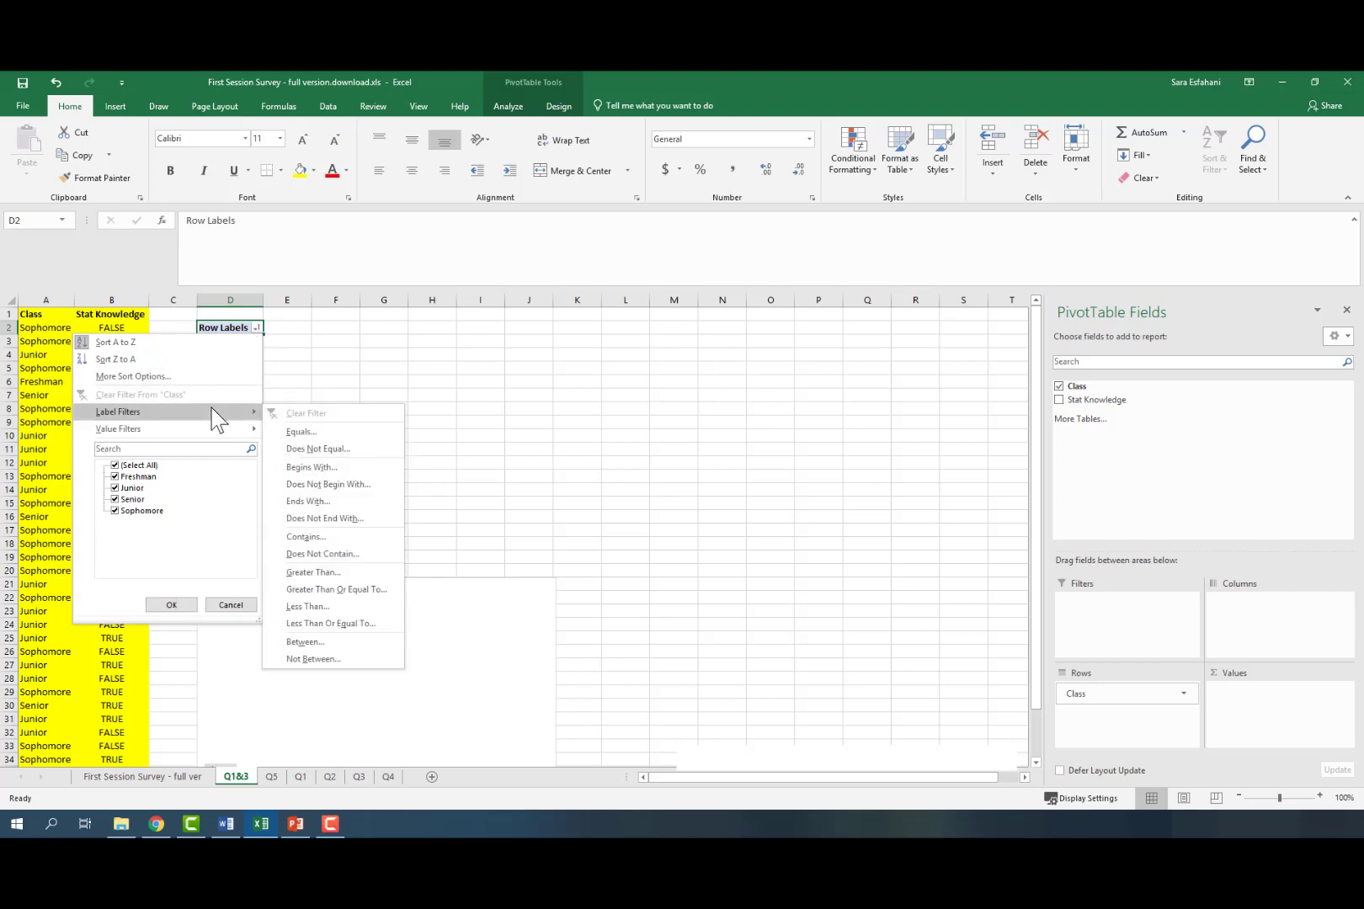
click(178, 378)
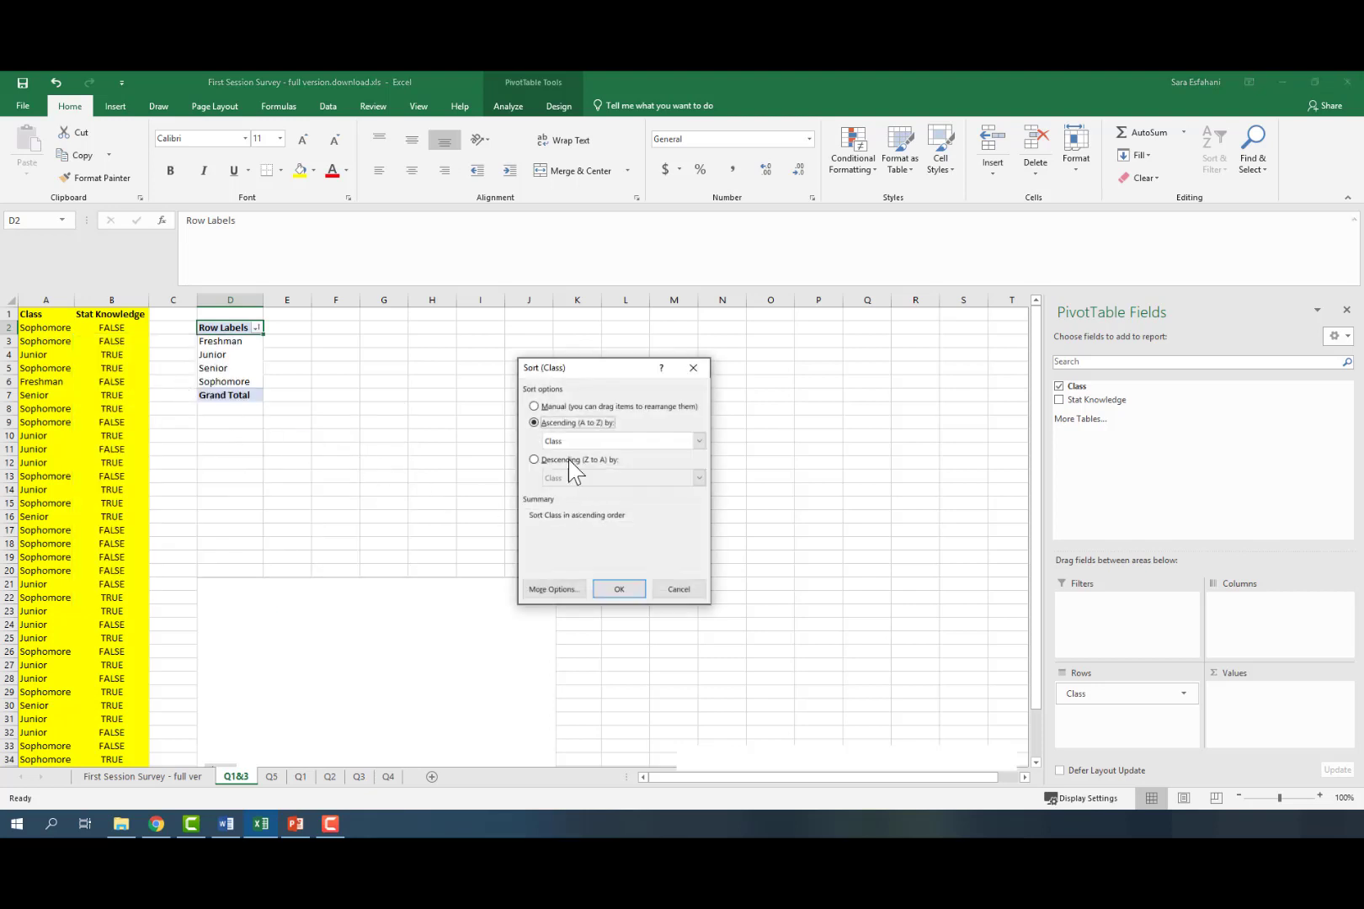
click(536, 402)
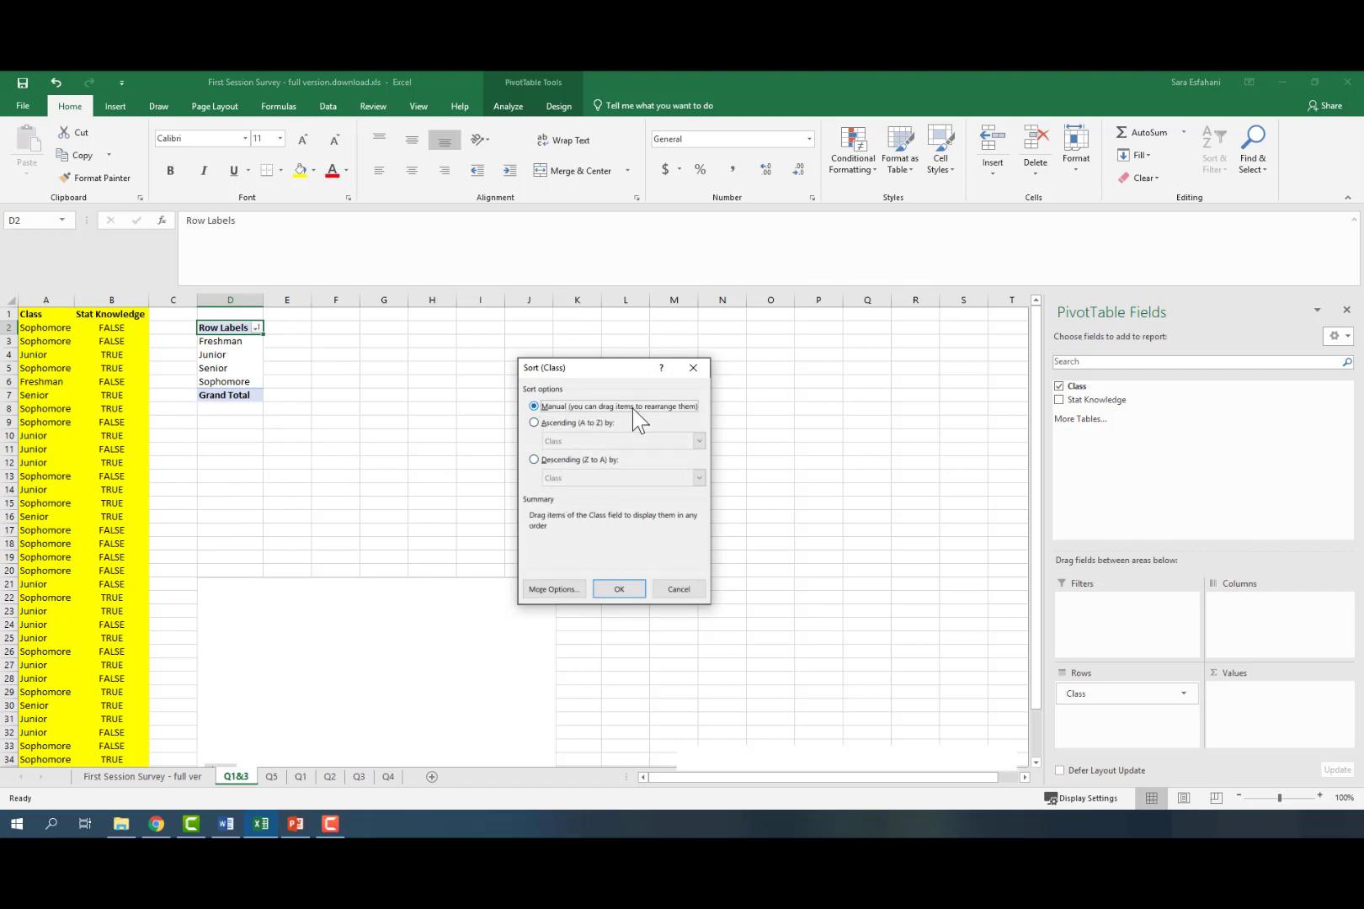
click(615, 591)
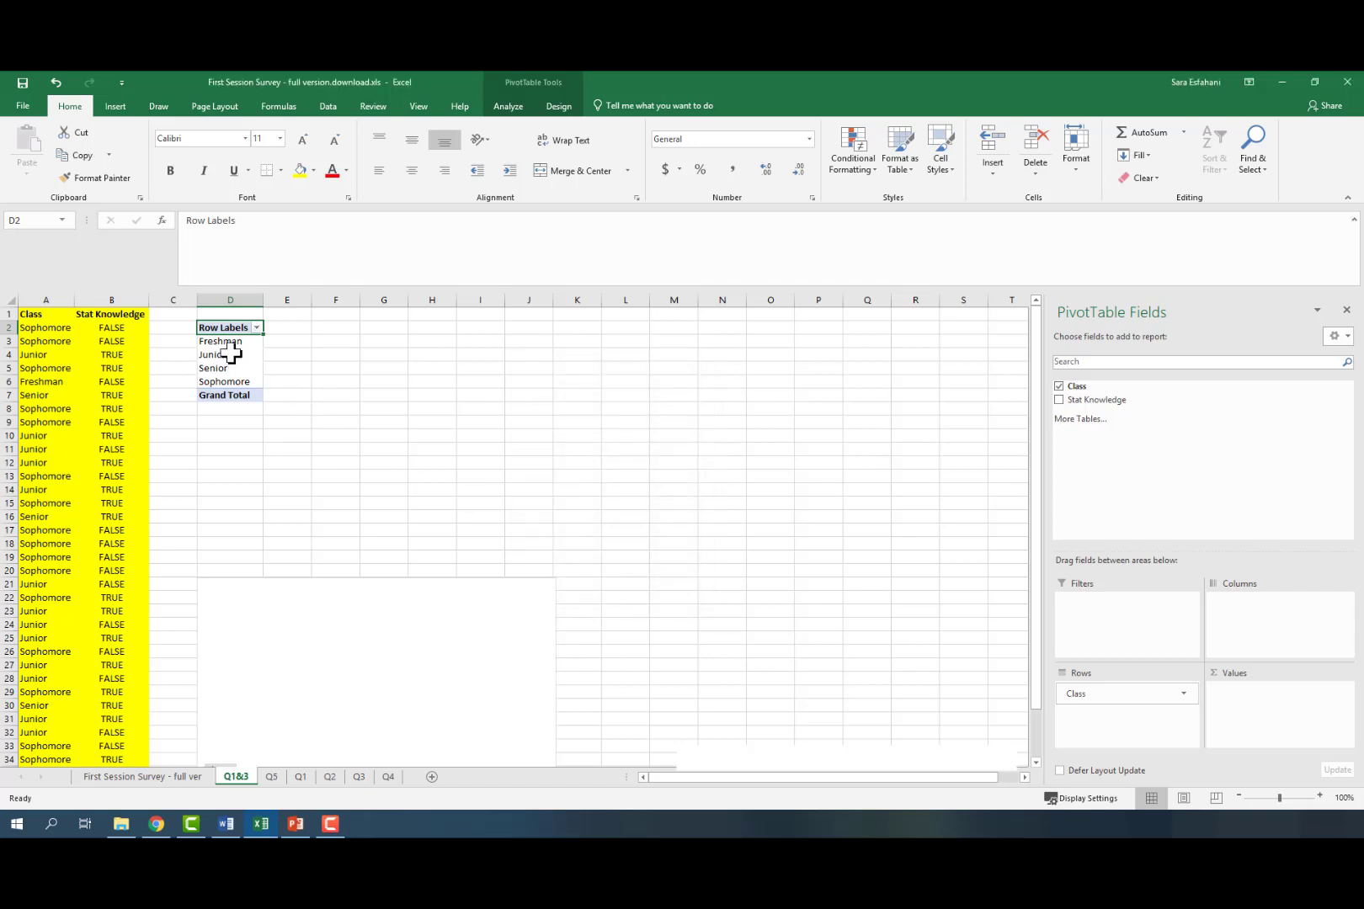
Move the Sophomore row label above Junior so the classes run Freshman, Sophomore, Junior, Senior.
click(208, 381)
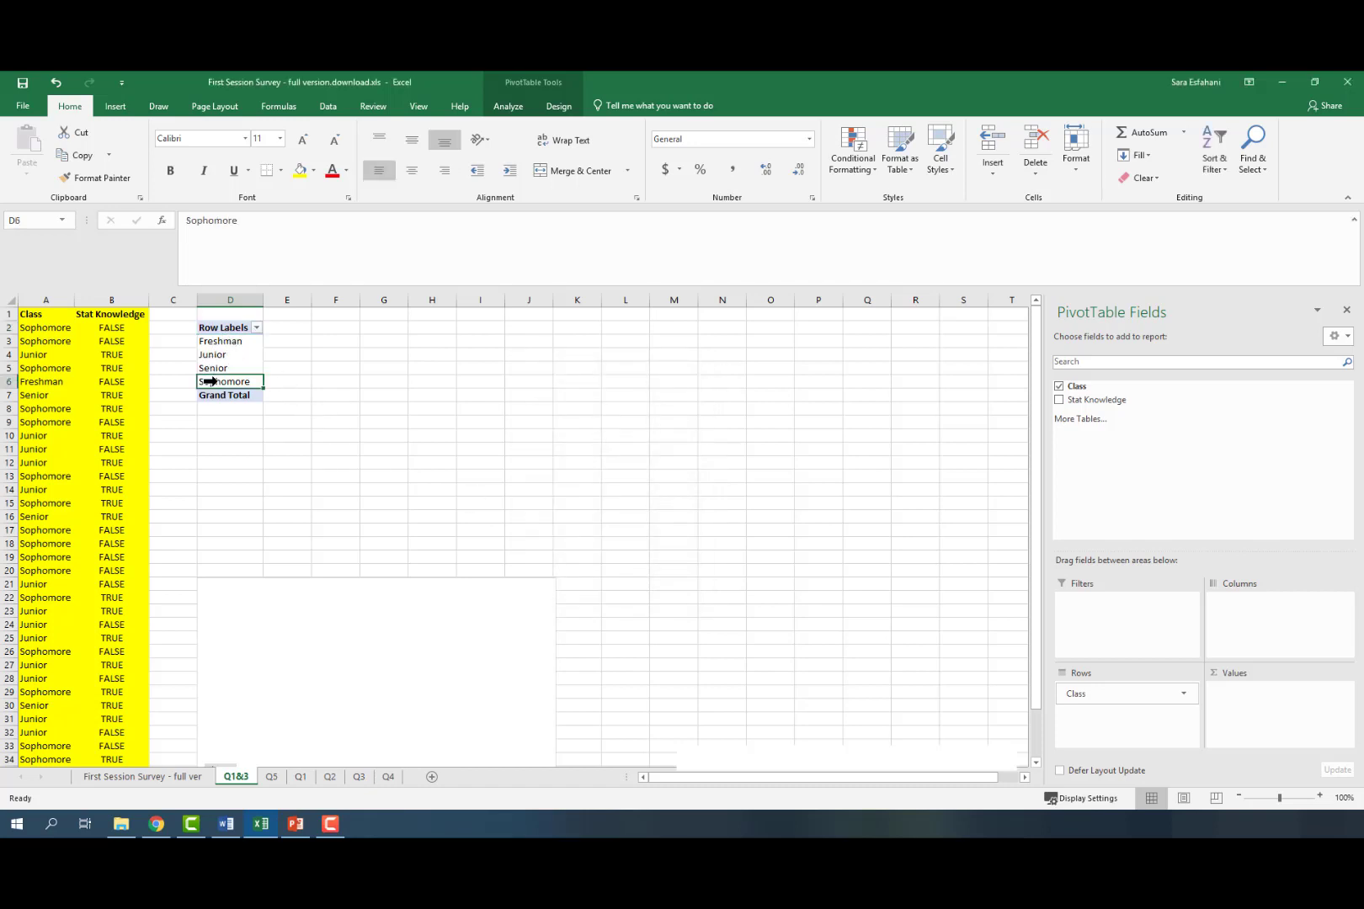
drag(208, 380, 217, 356)
click(222, 383)
mouse_move(241, 384)
mouse_down()
mouse_move(244, 358)
mouse_move(221, 383)
mouse_move(232, 356)
mouse_up()
click(234, 367)
click(276, 434)
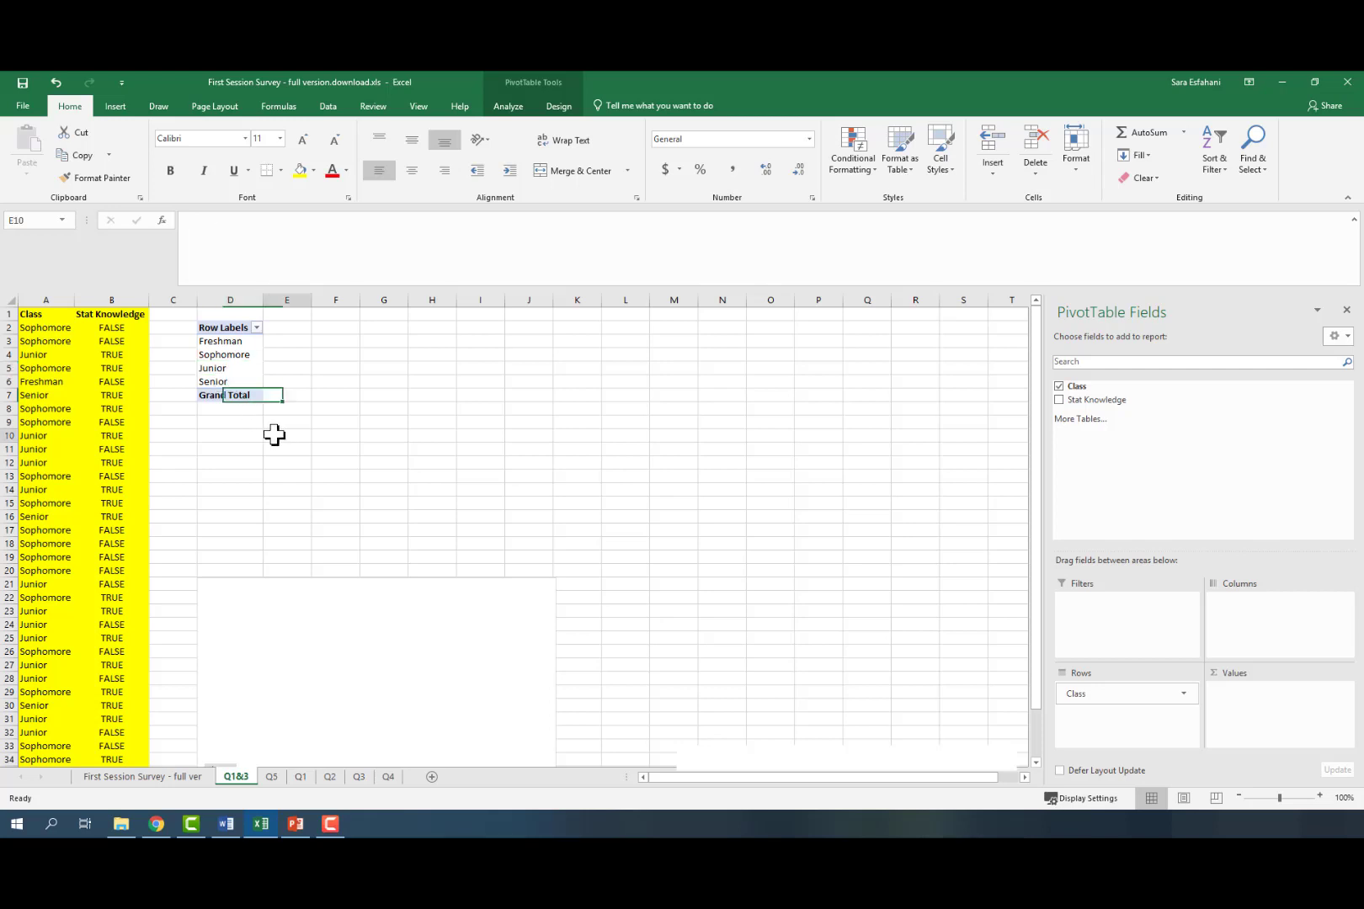
Add the Stat Knowledge field to the PivotTable's columns and rename its FALSE and TRUE headings to No and Yes.
click(226, 343)
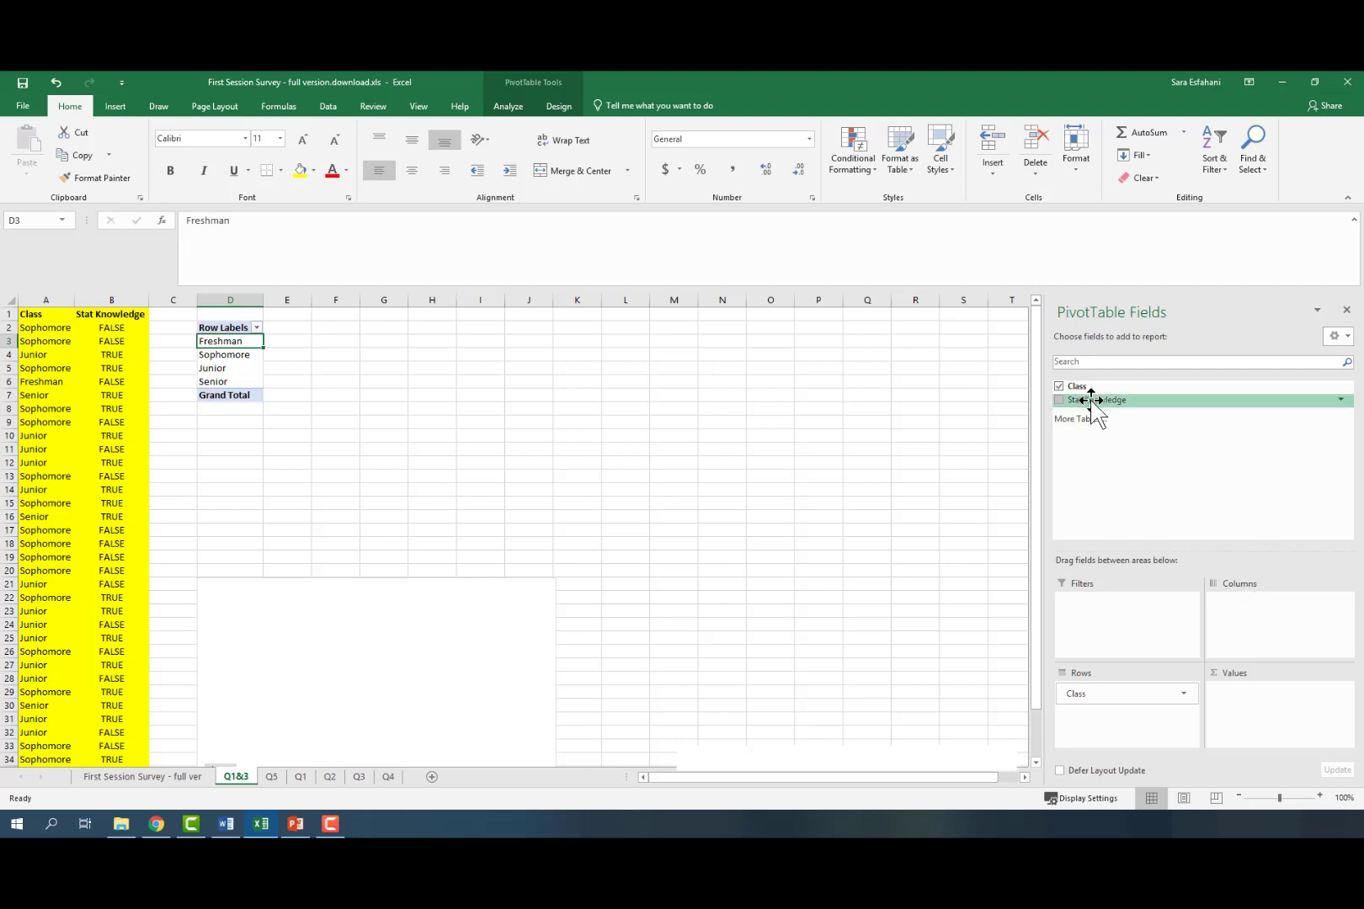
drag(1091, 399, 1263, 618)
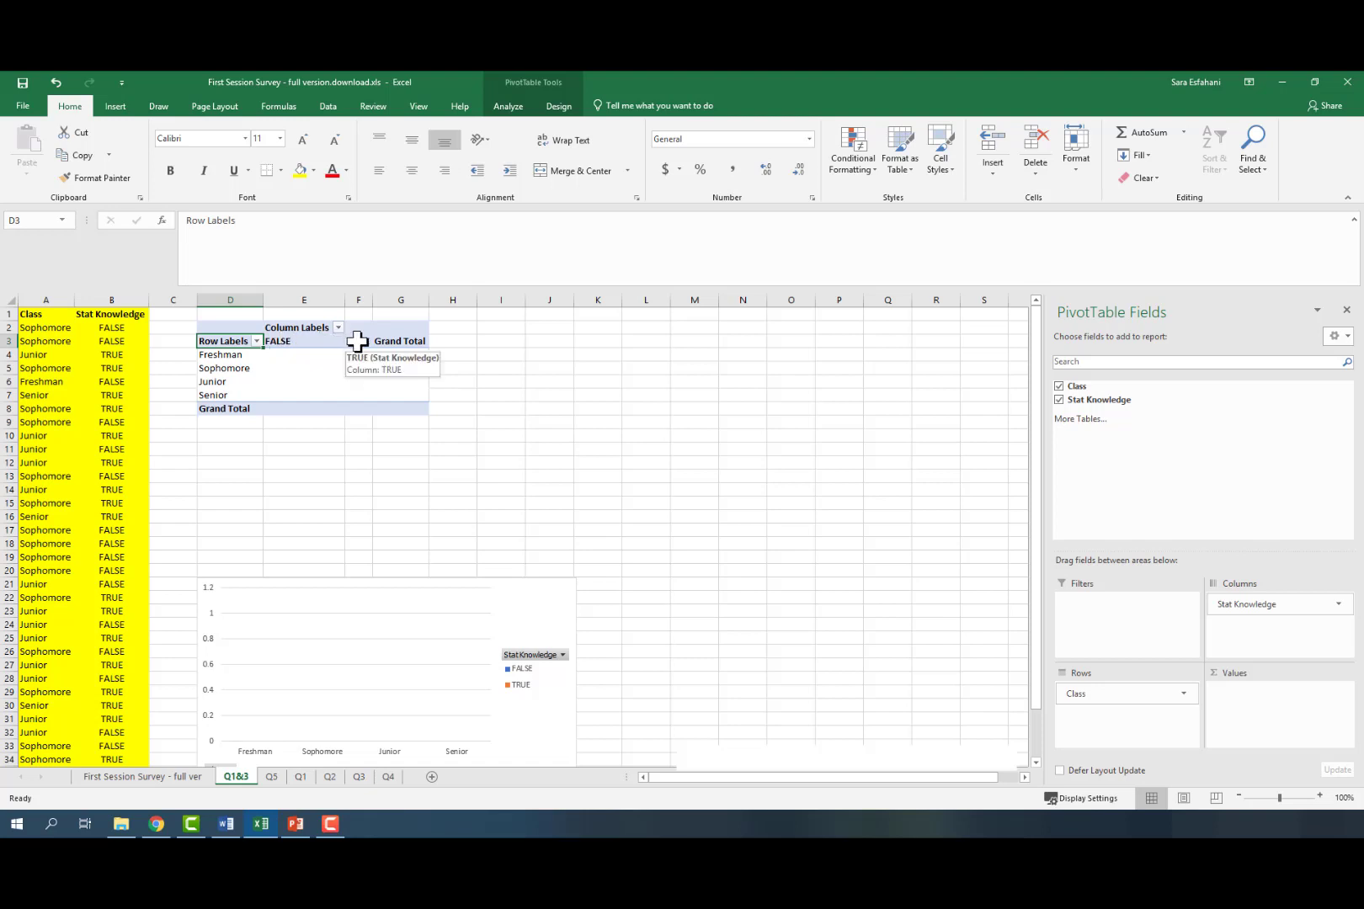
click(304, 340)
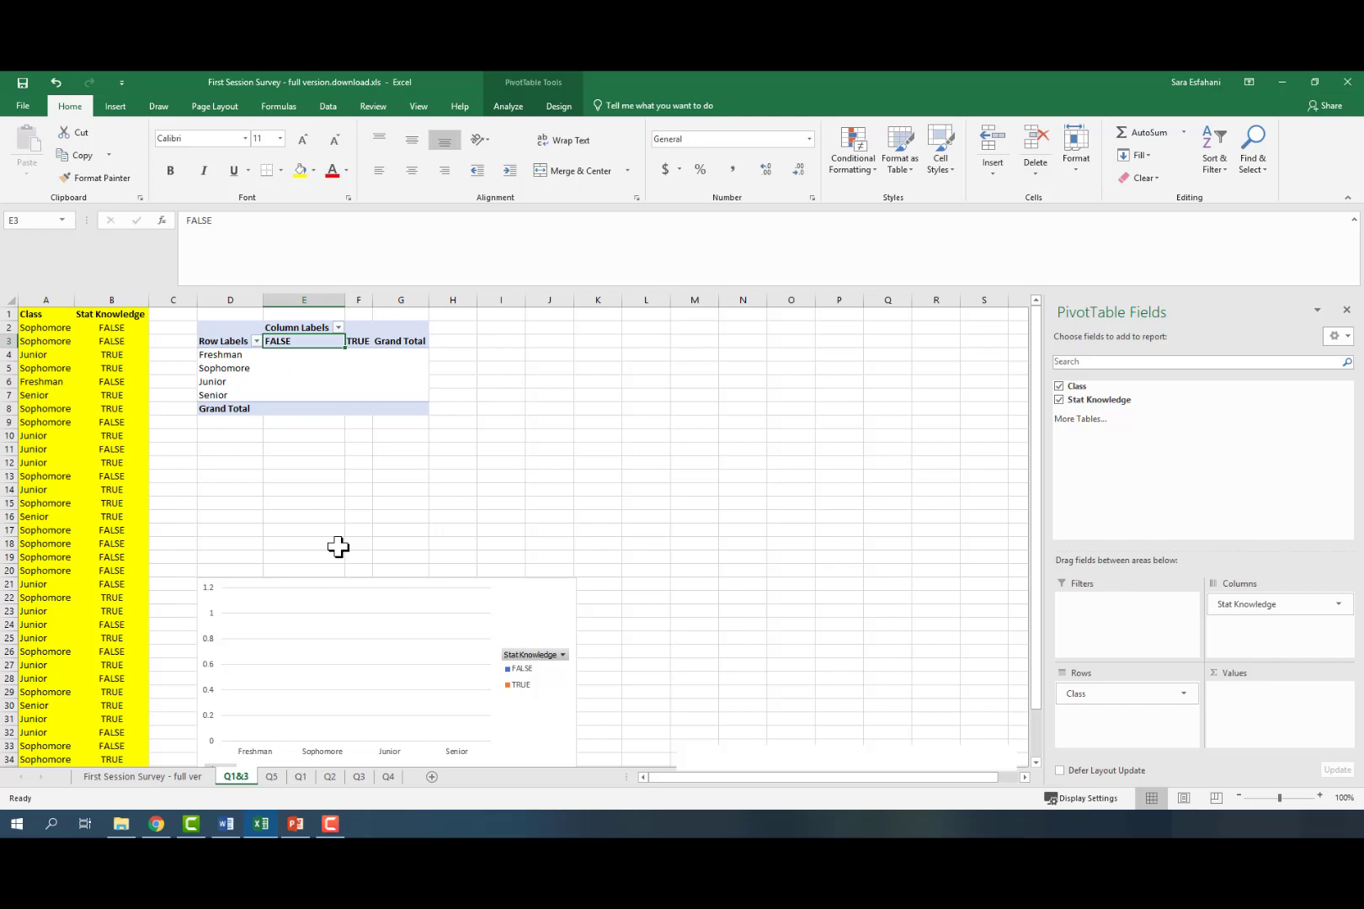
text(No)
key(Tab)
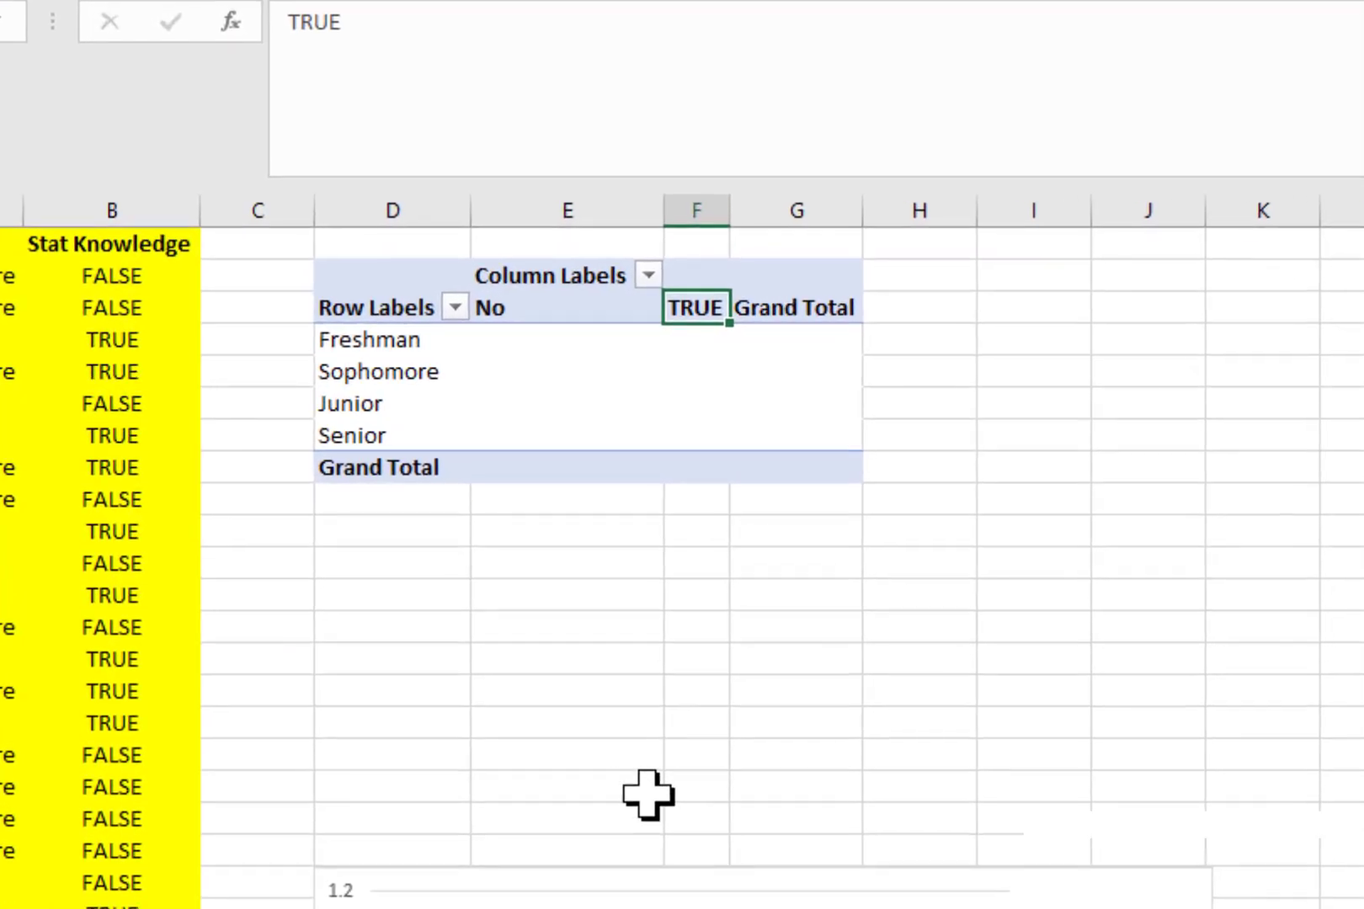
text(Ye)
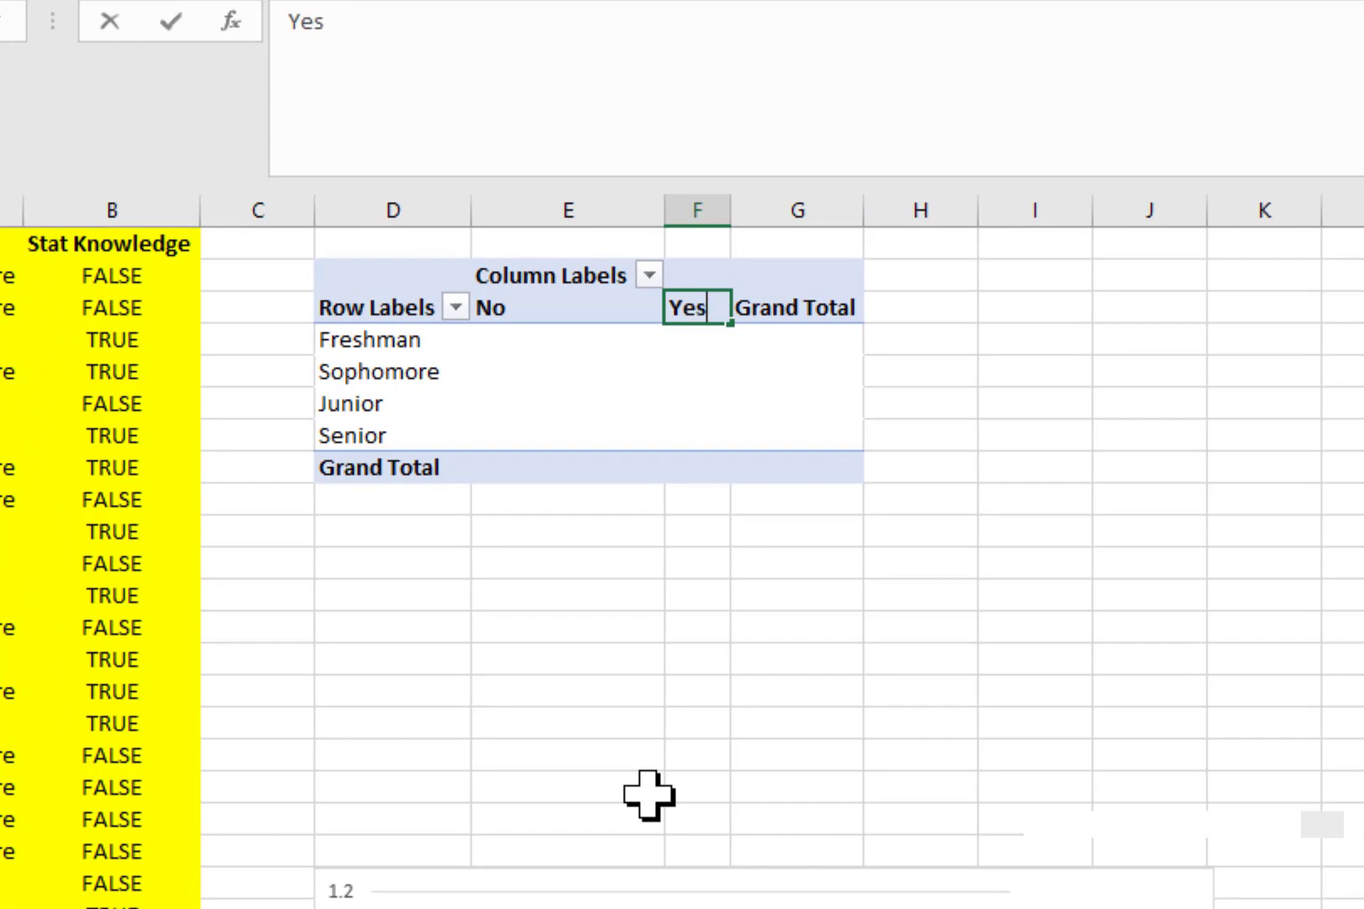
text(s)
key(Return)
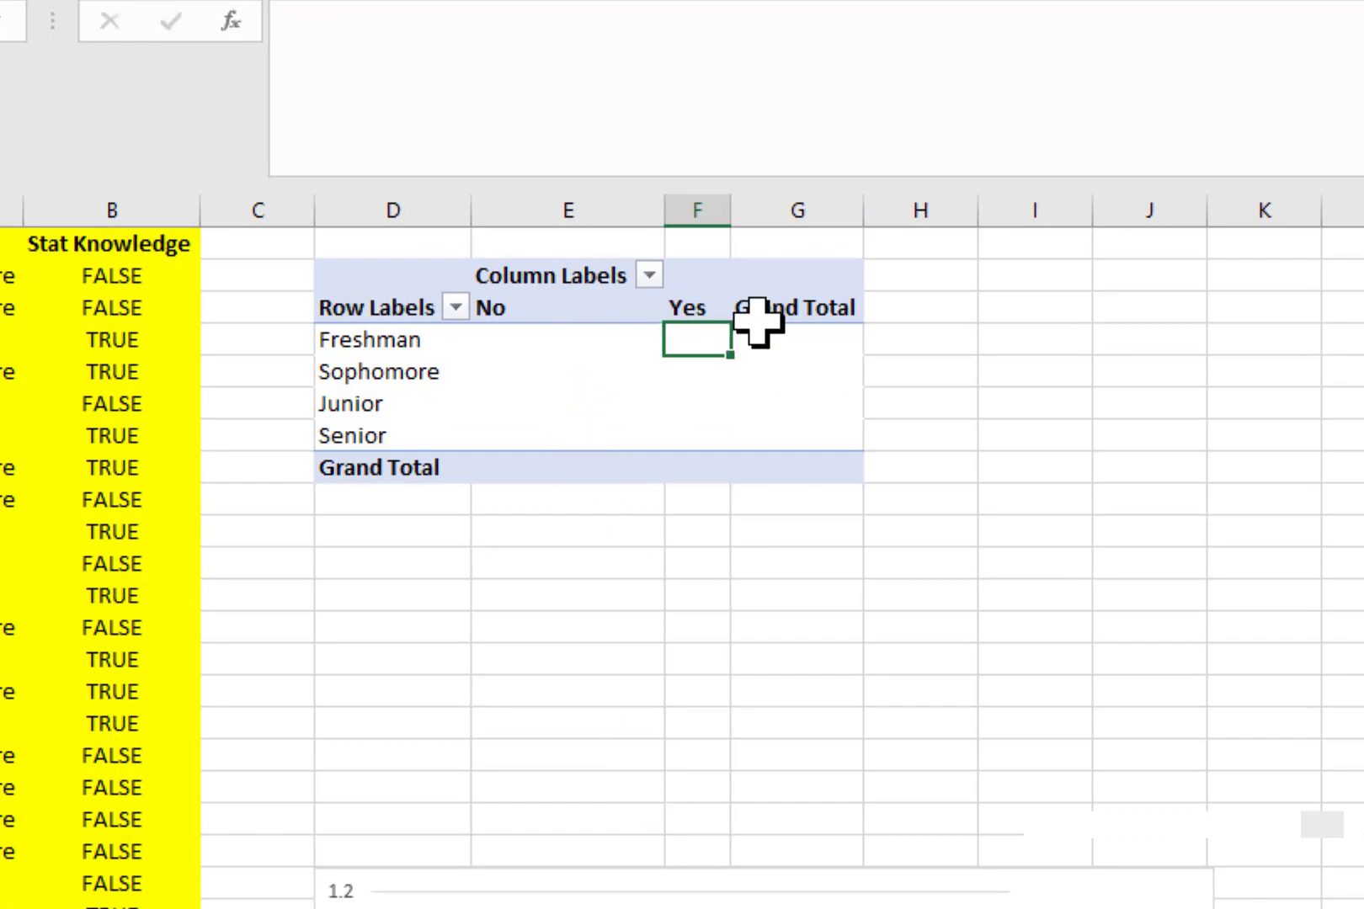
Rename the Column Labels heading as "Have Prior Knowledge of Stat?" and fit column E to the text.
click(540, 278)
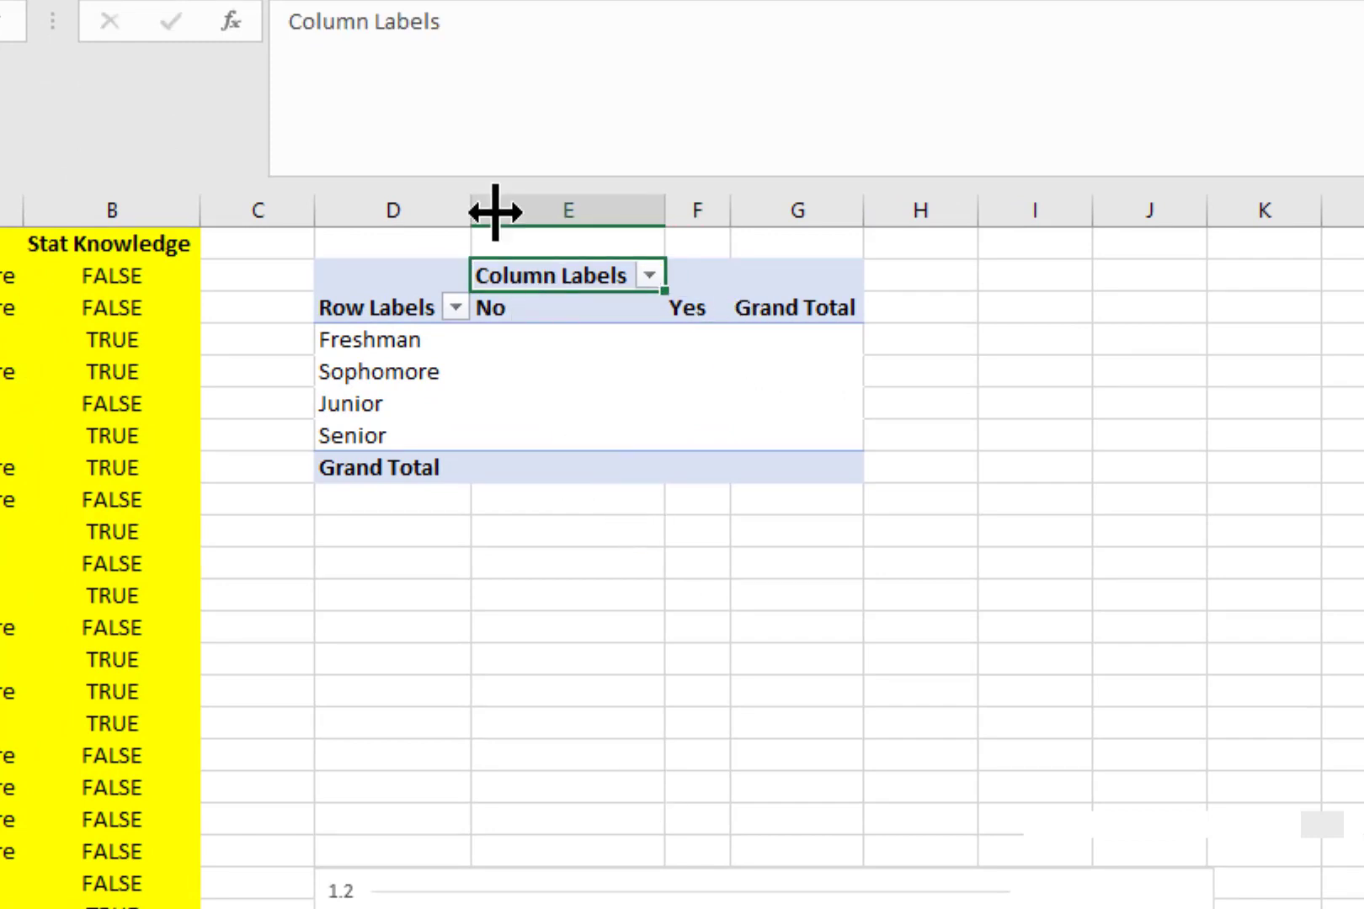
drag(468, 49, 289, 76)
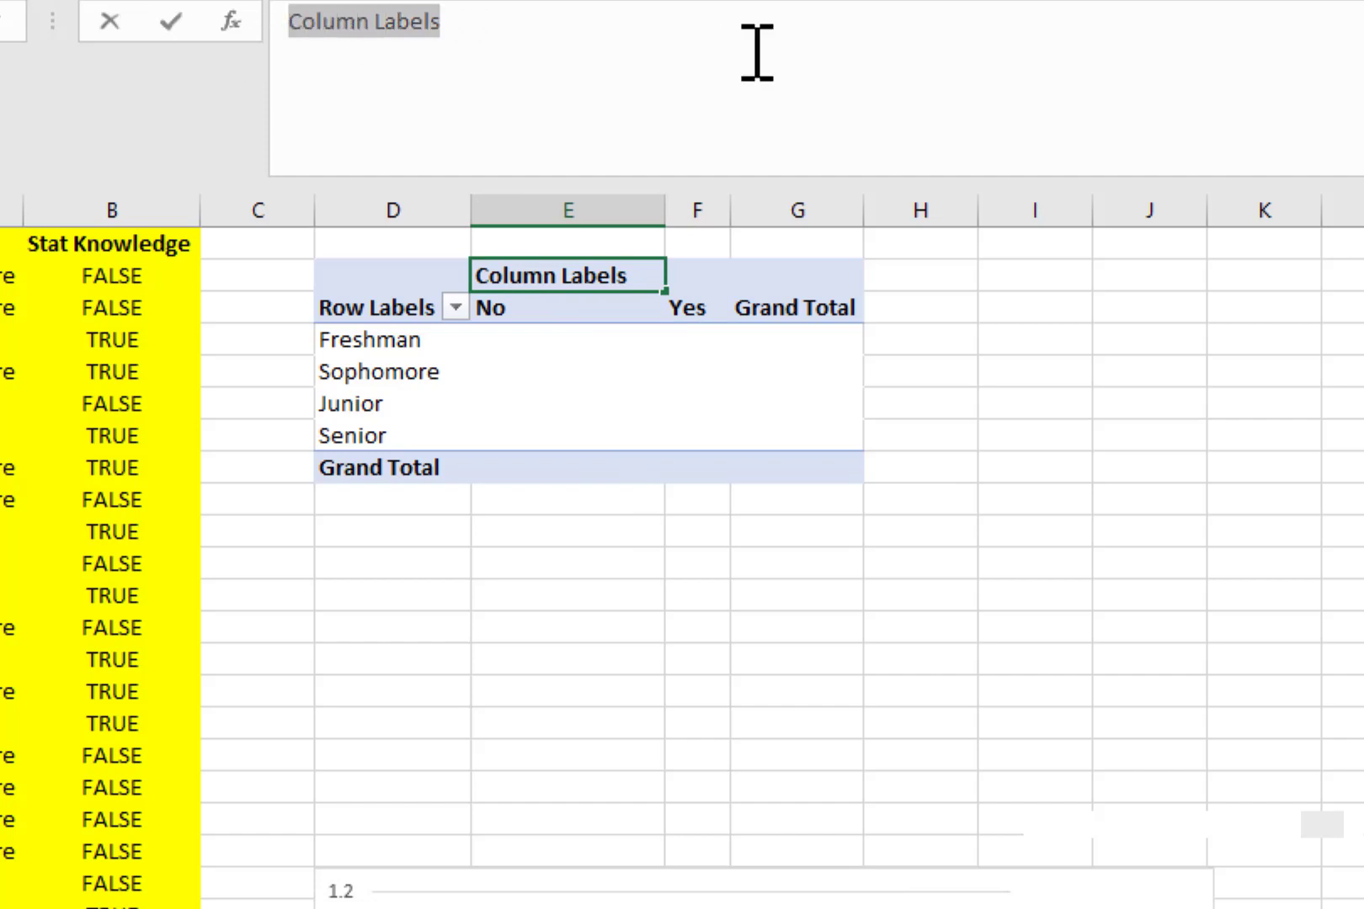
text(P)
key(BackSpace)
text(Have Prio)
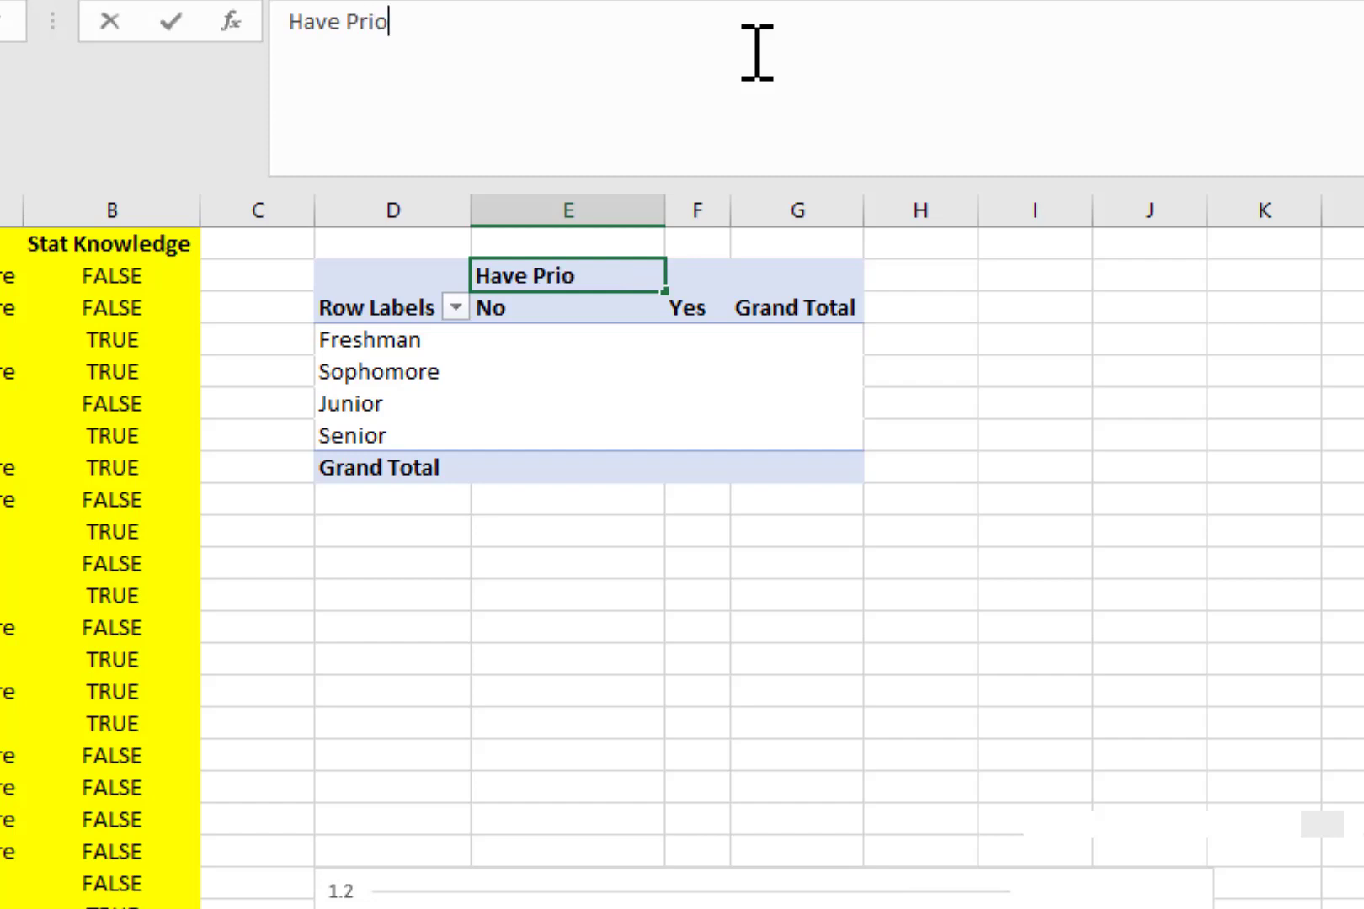
text(r Knowled)
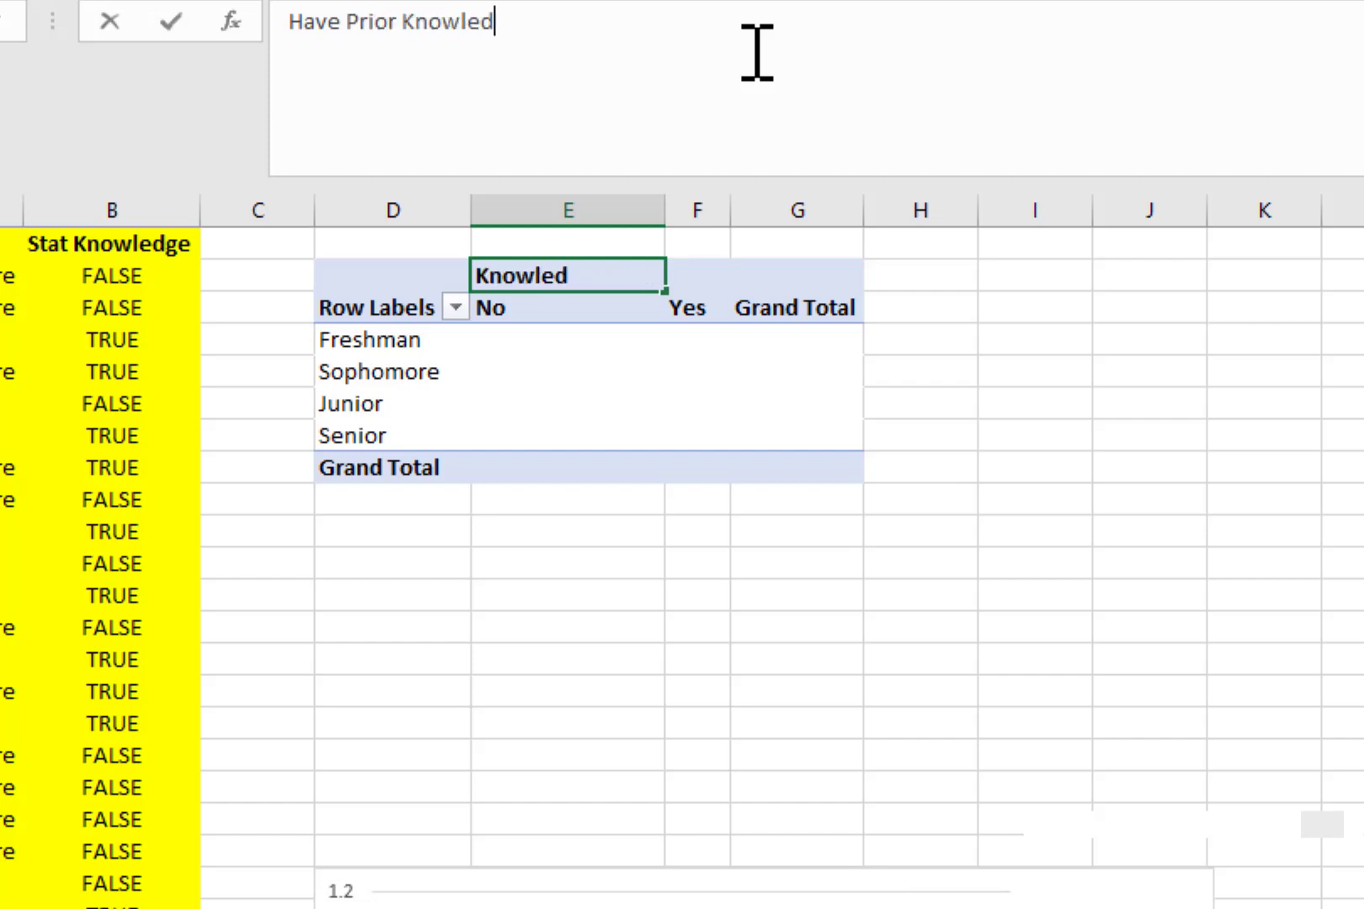
text(ge of Stat?)
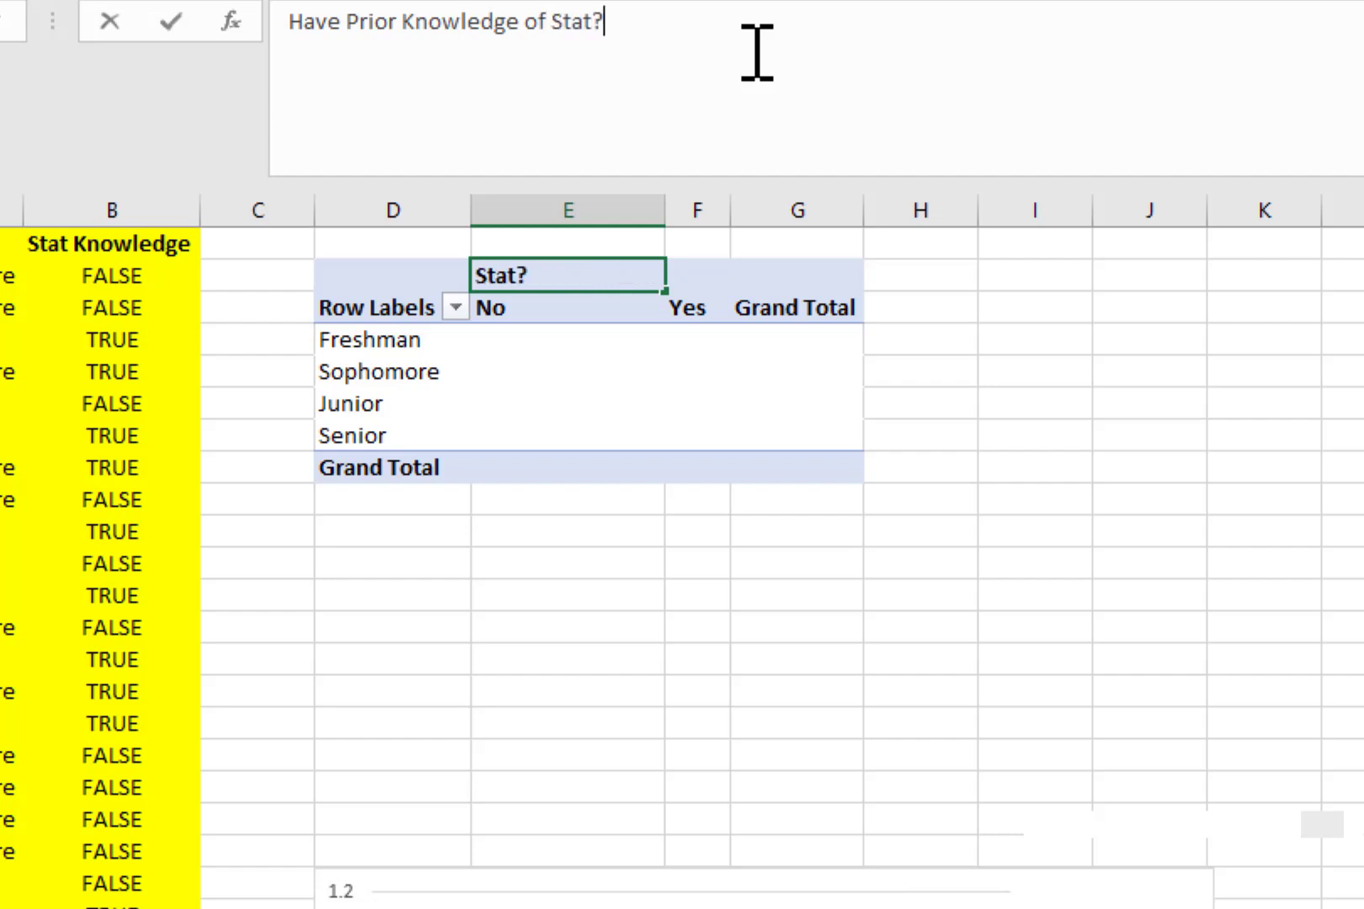
key(Return)
double_click(673, 211)
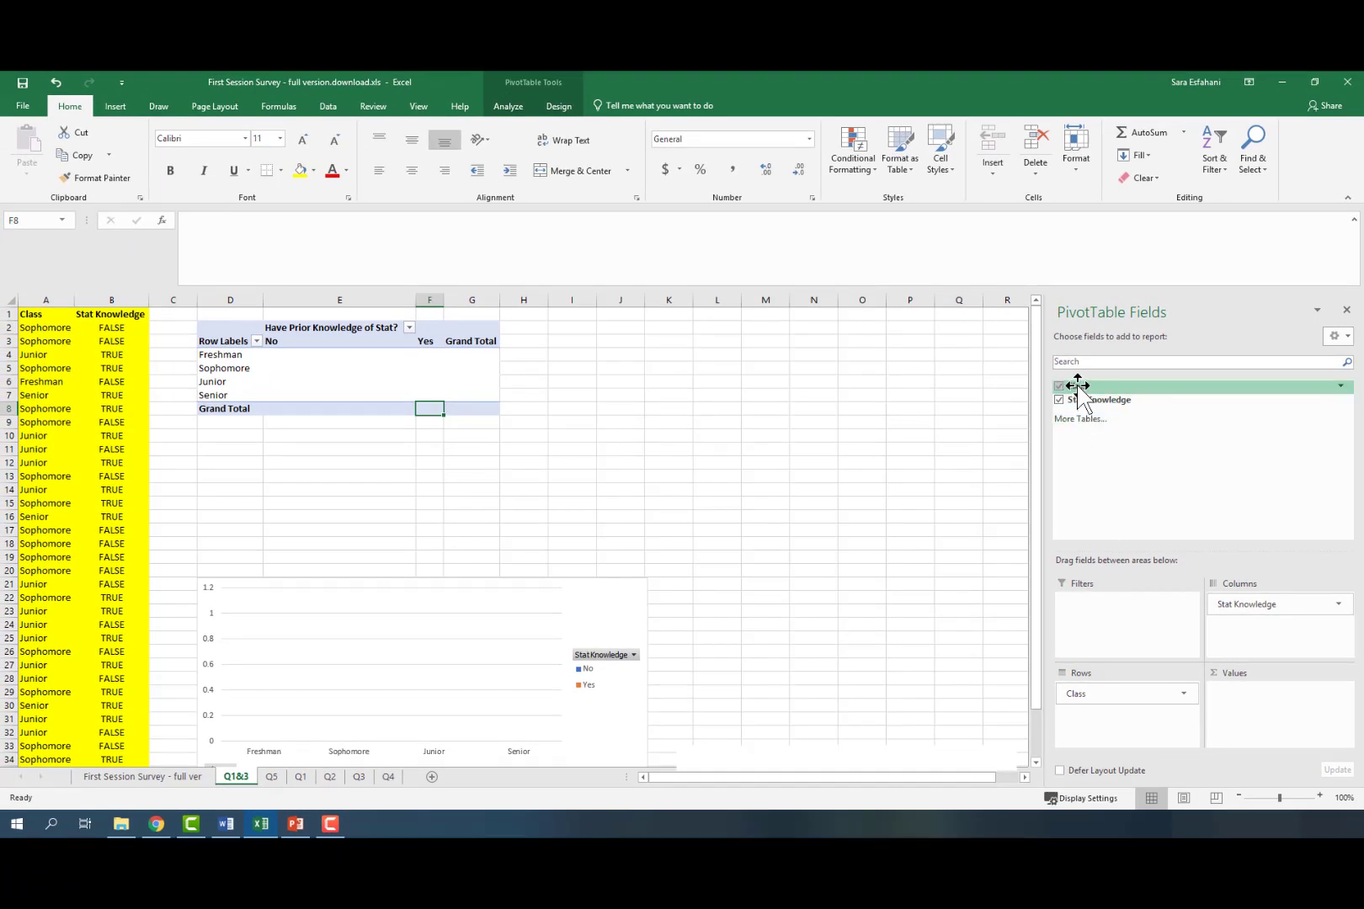
Add the Class field to the PivotTable's values, summarized by Count.
drag(1077, 385, 1271, 697)
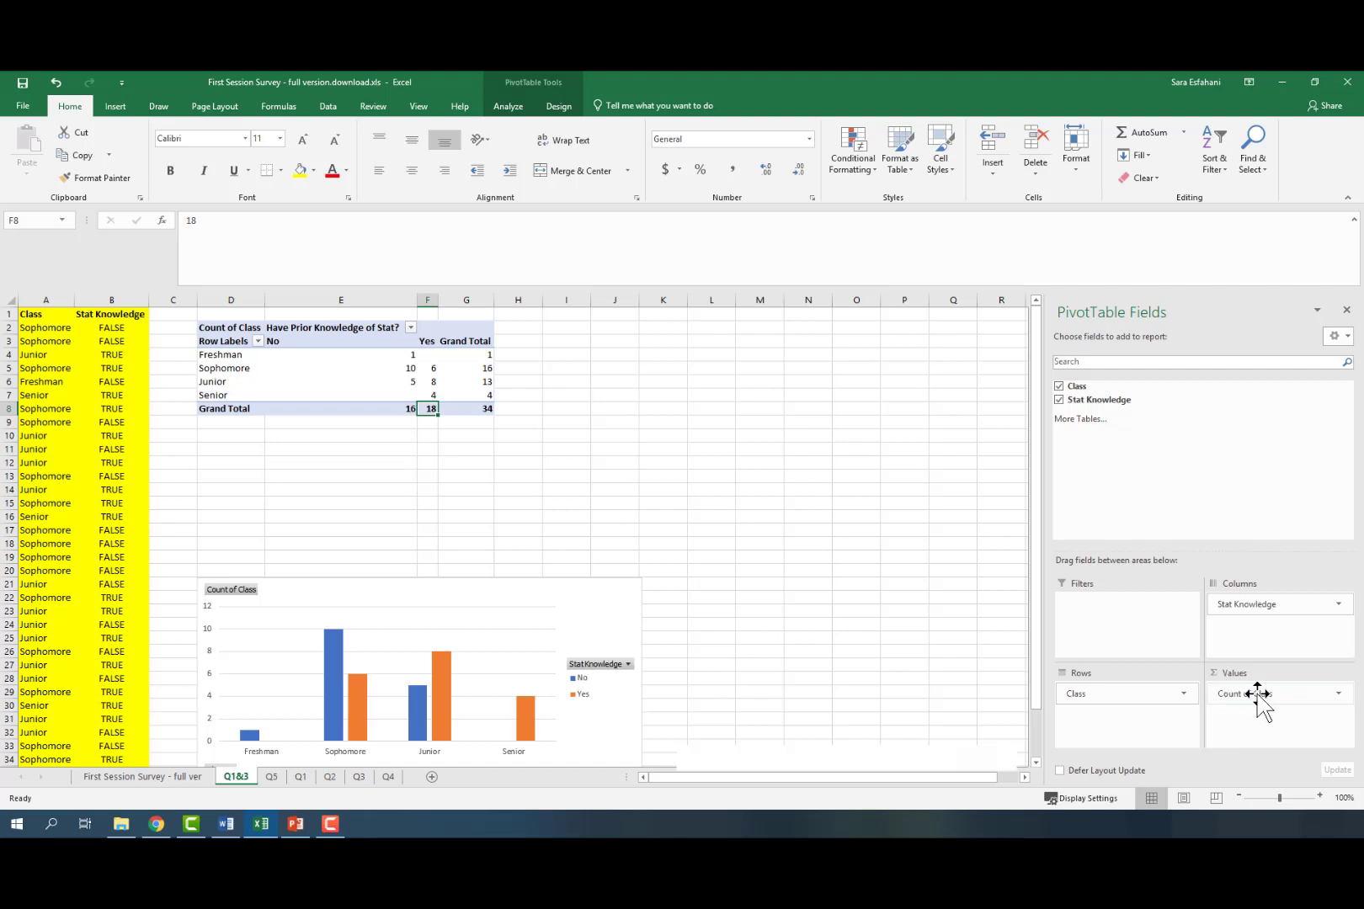
click(1338, 695)
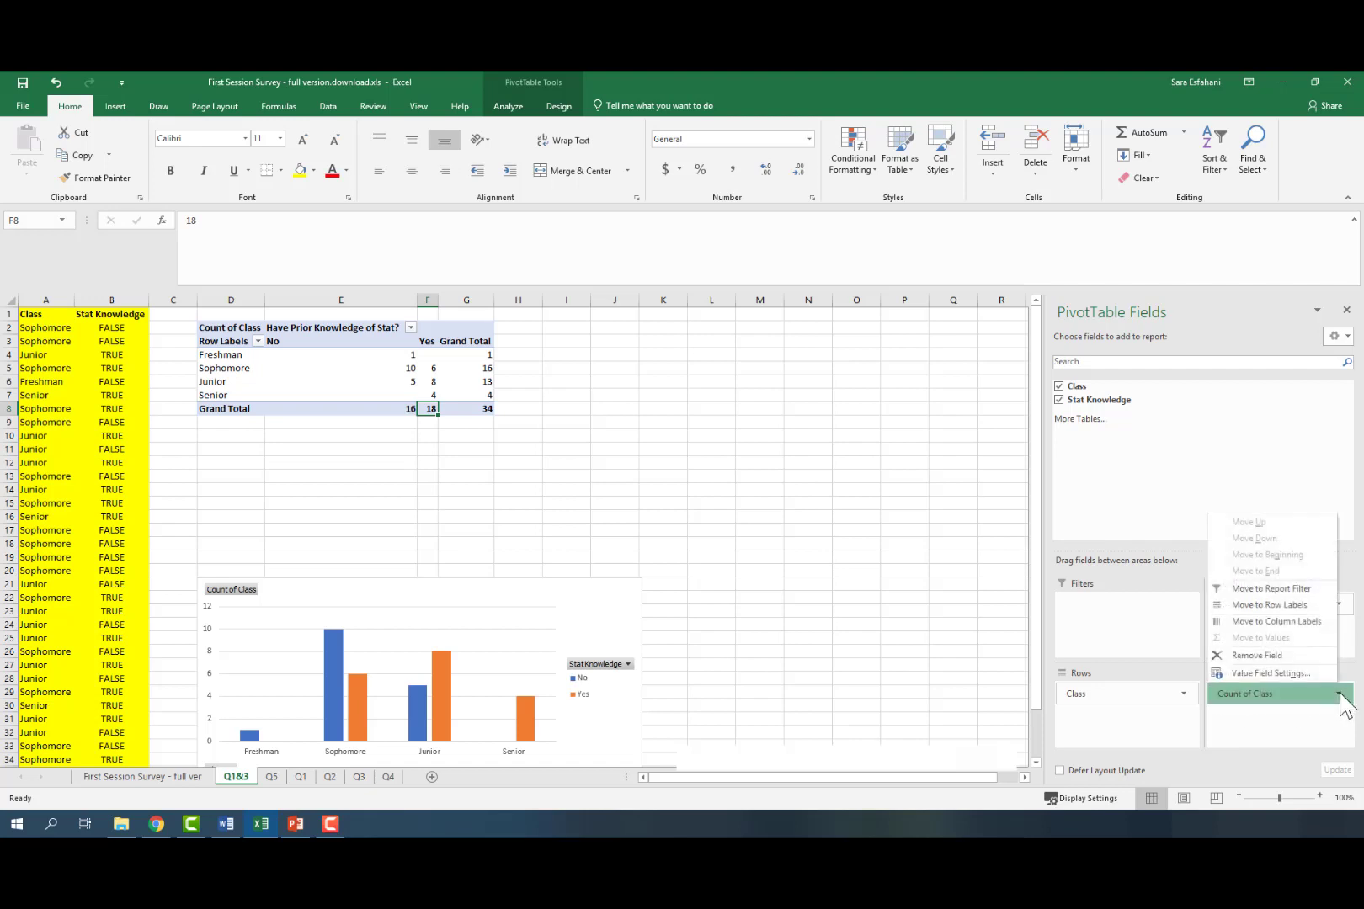
click(1260, 673)
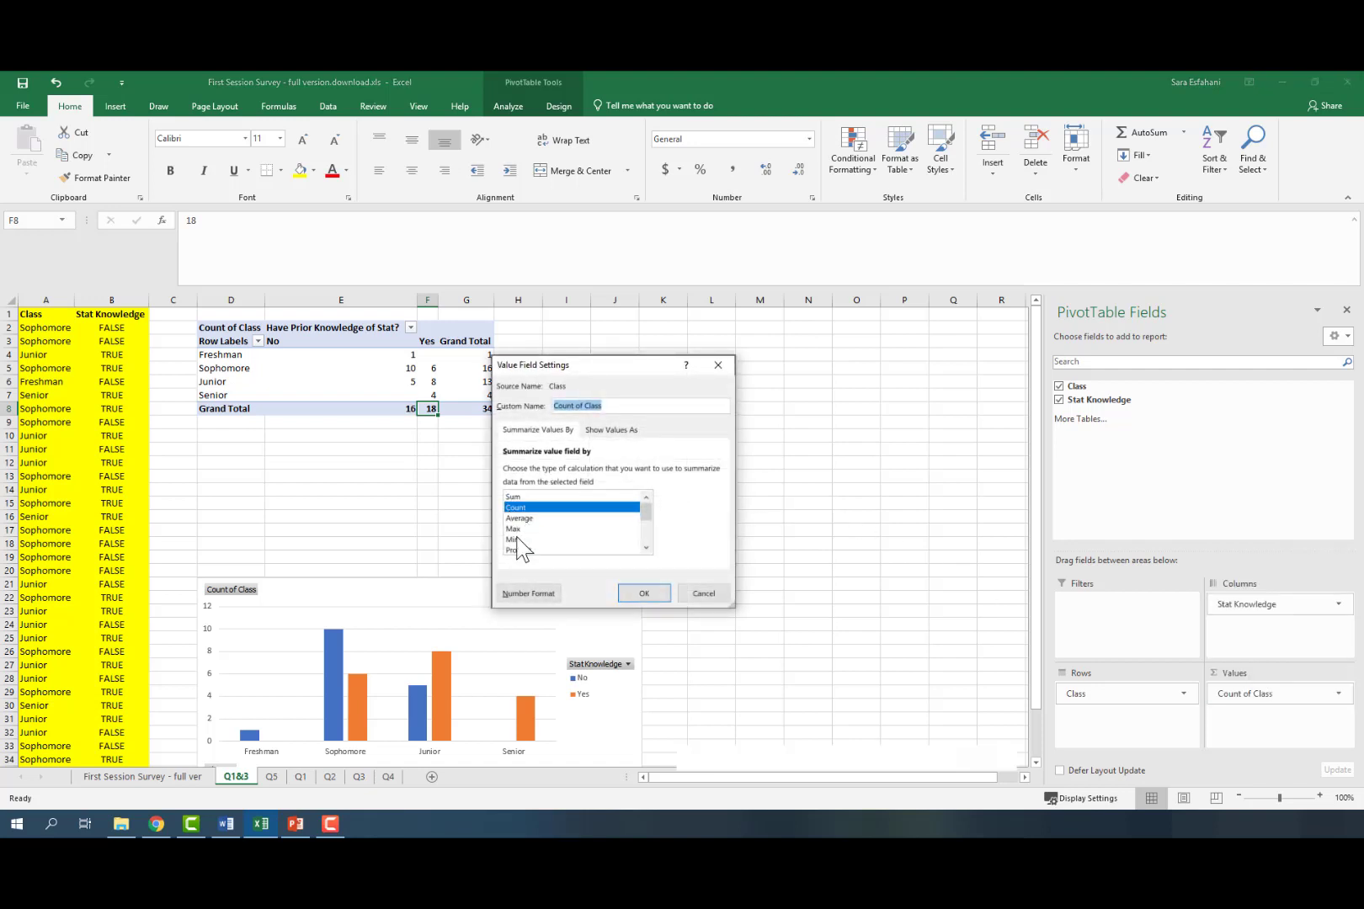
click(643, 593)
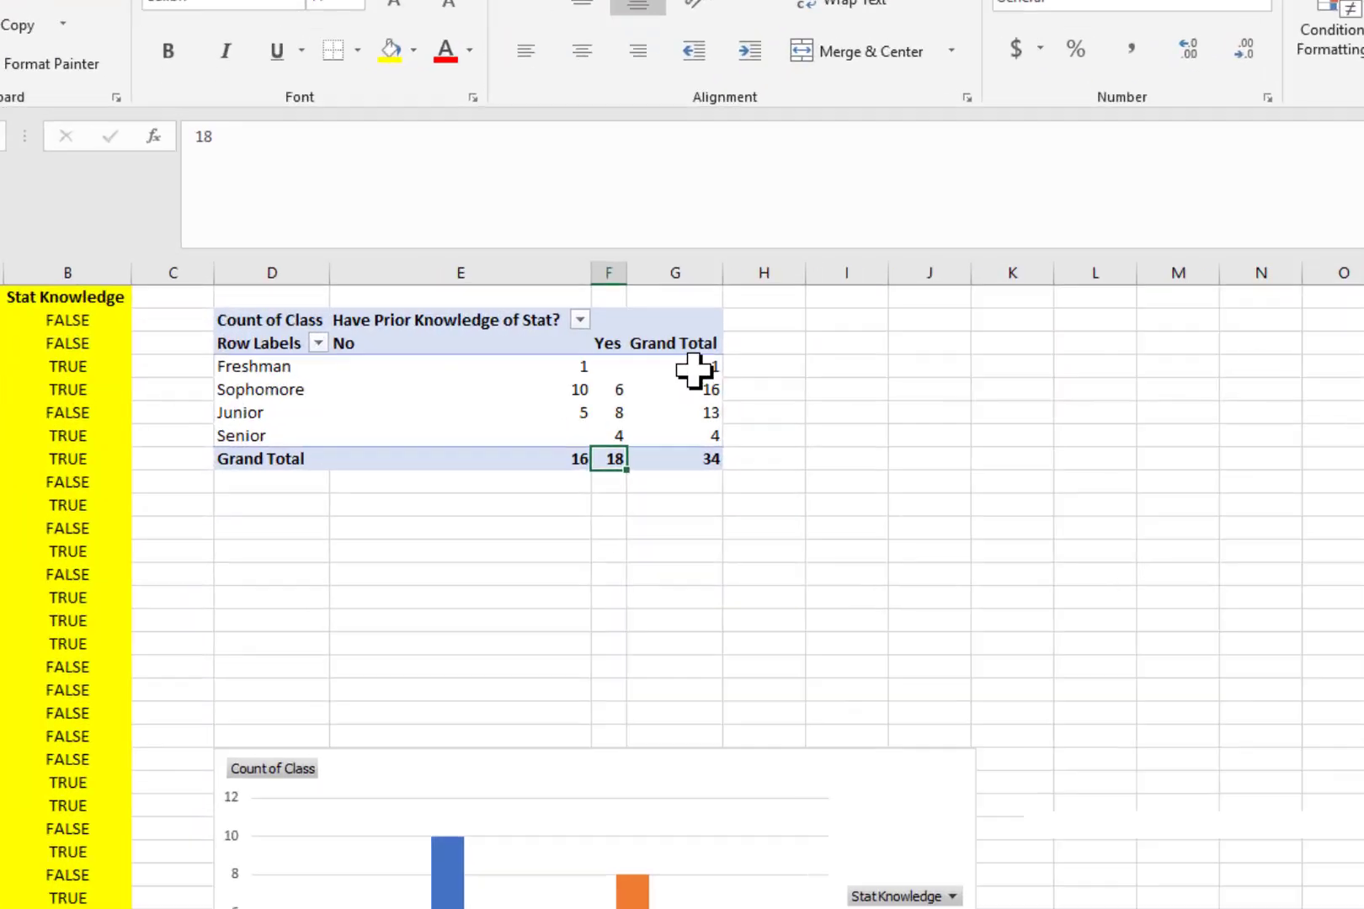
Examine the No, Yes and Grand Total counts for the Freshman, Sophomore, Junior and Senior rows.
click(476, 356)
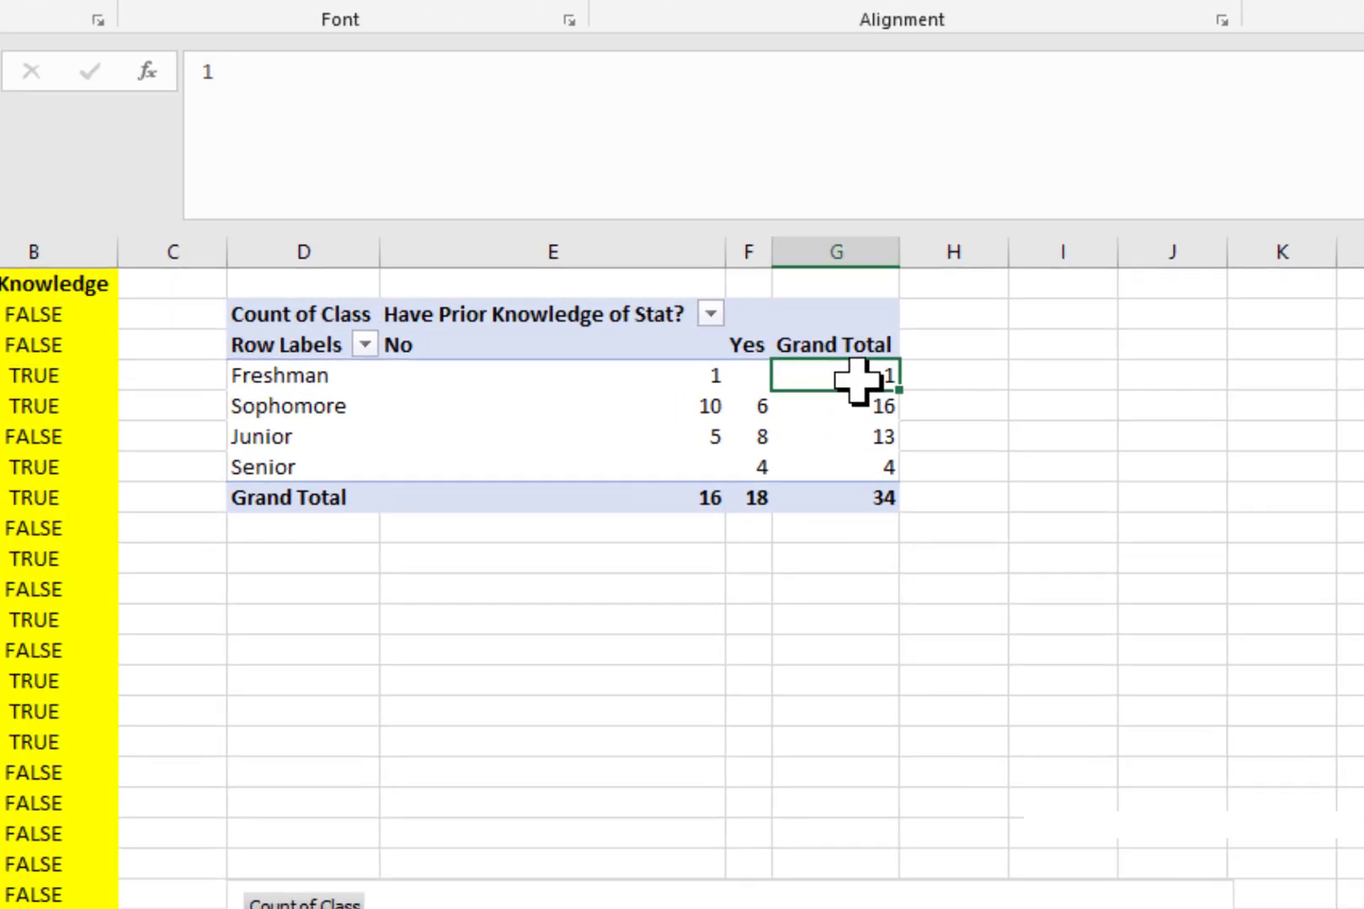
drag(857, 379, 389, 380)
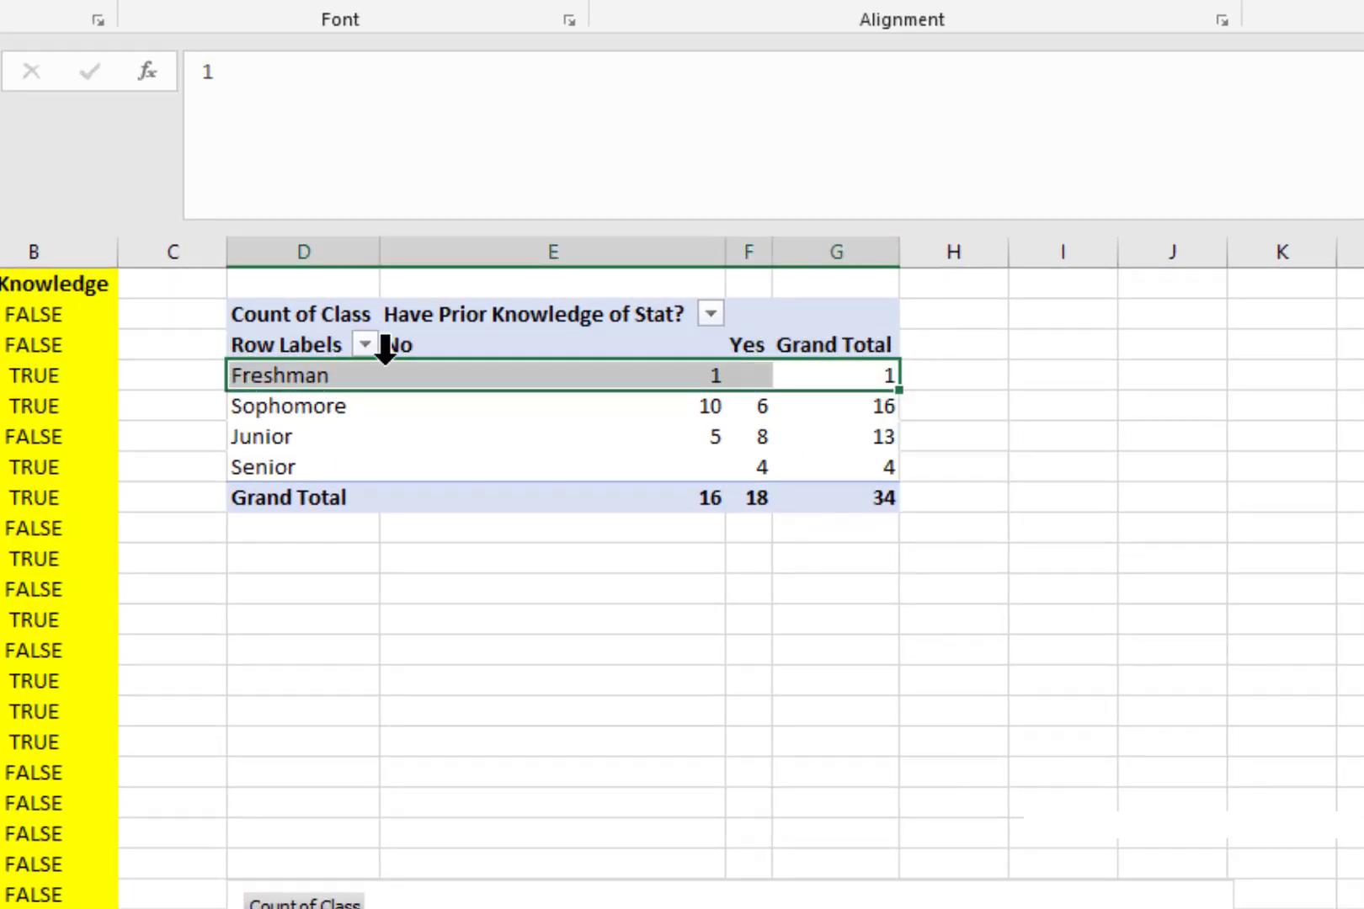
click(663, 371)
click(427, 347)
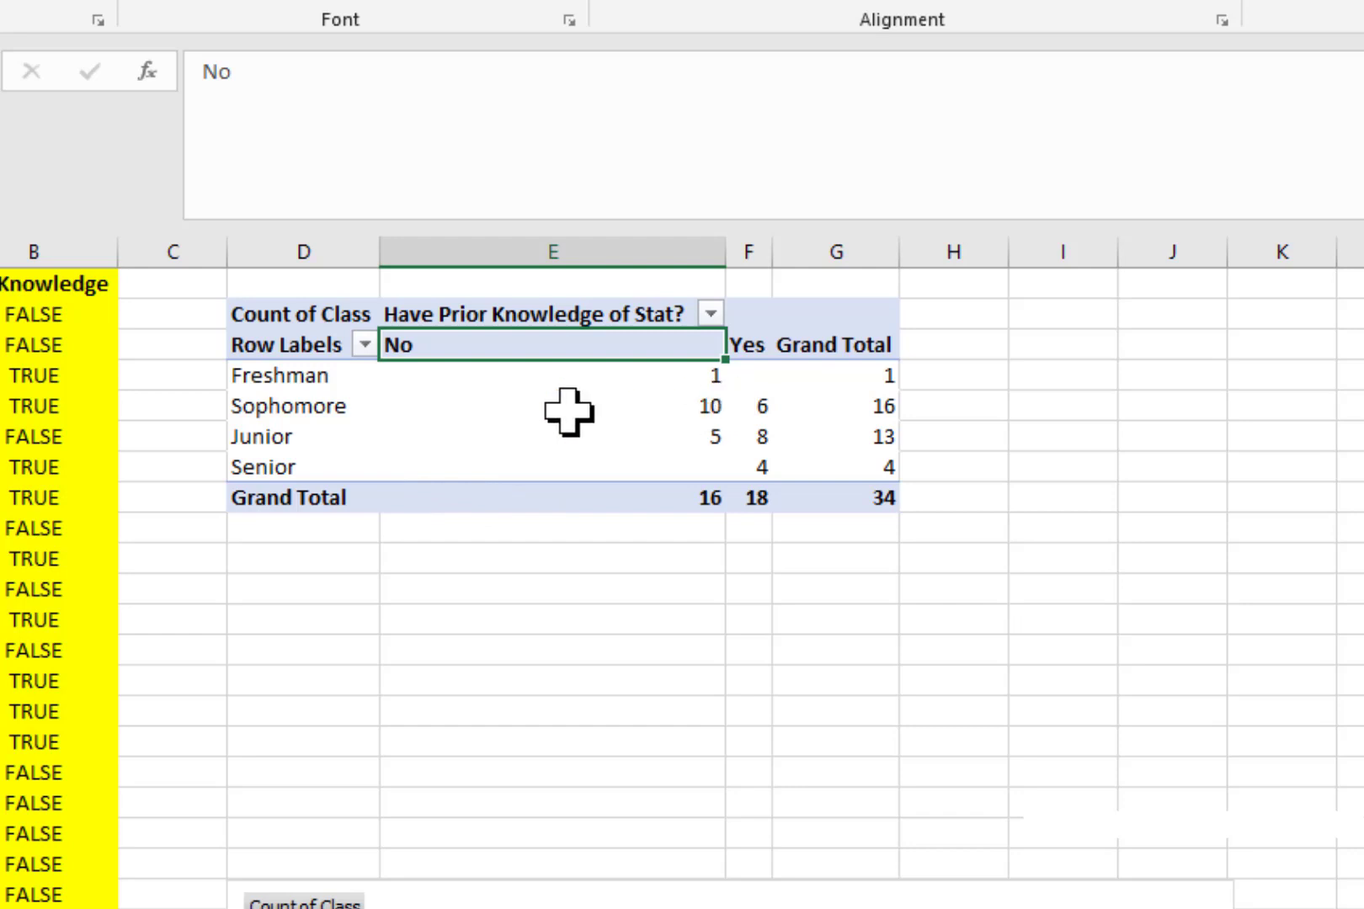
drag(324, 413, 901, 405)
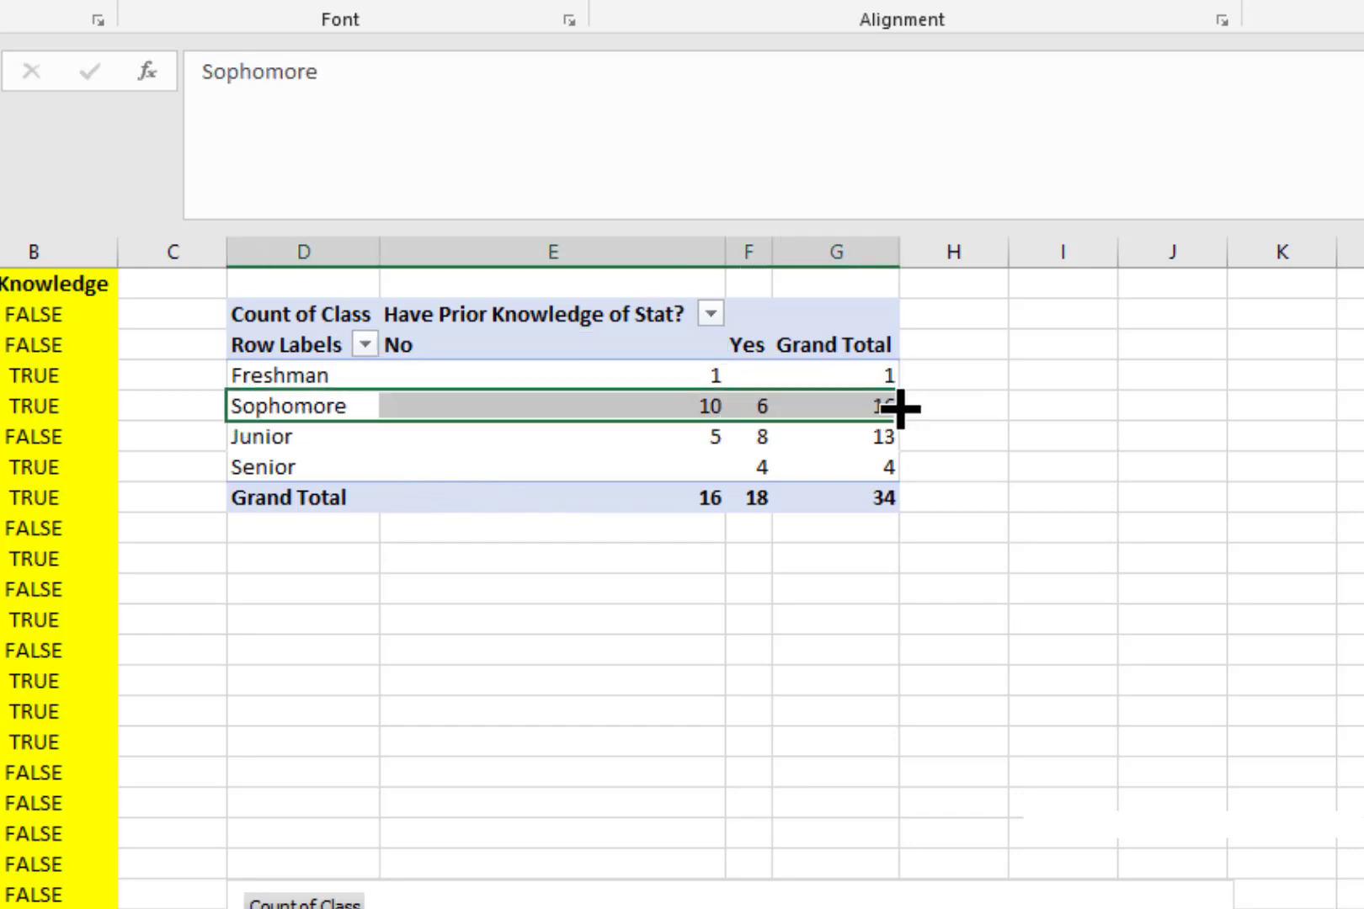
click(855, 404)
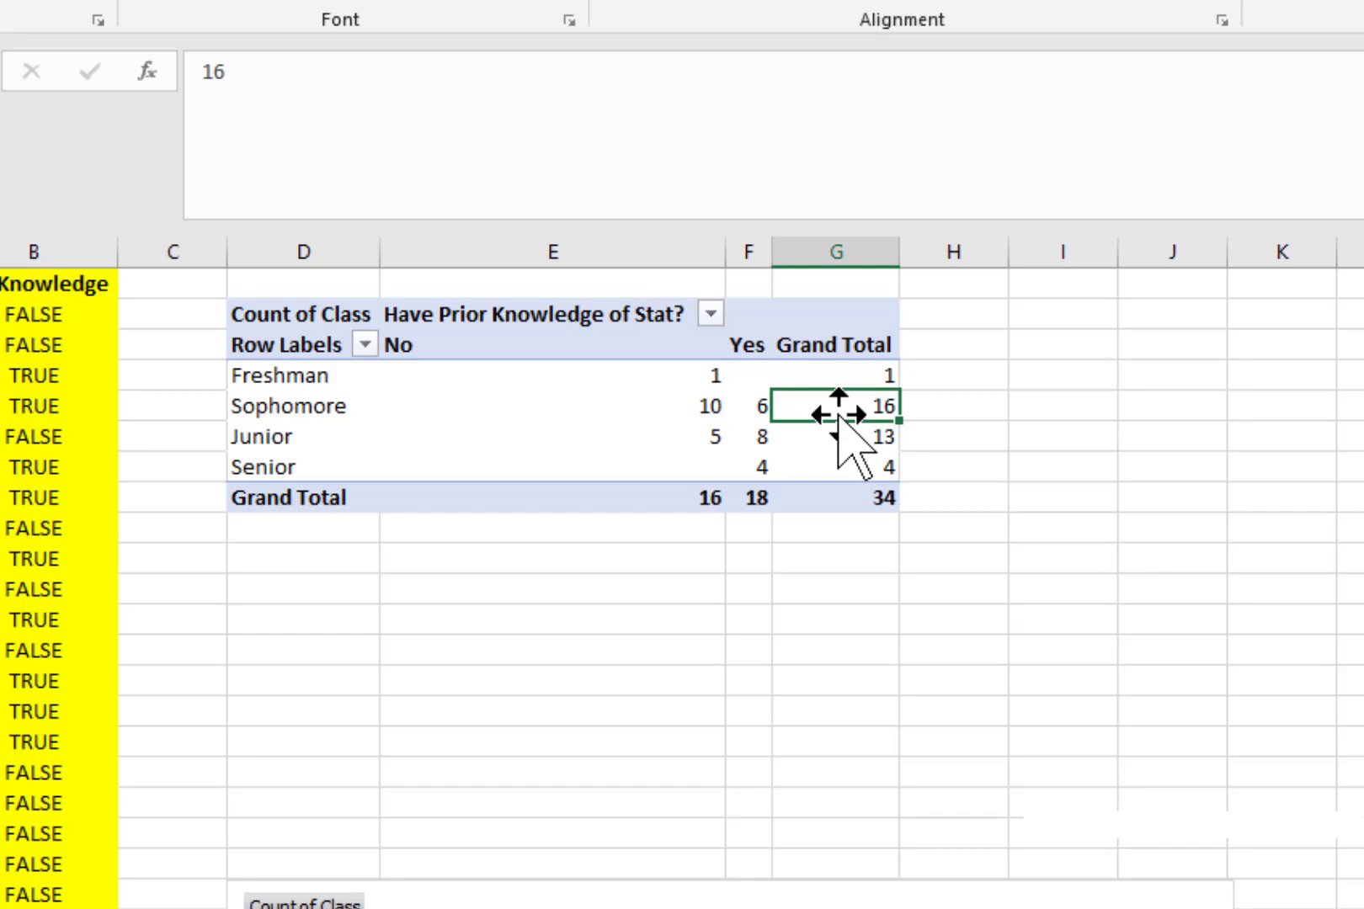
click(672, 417)
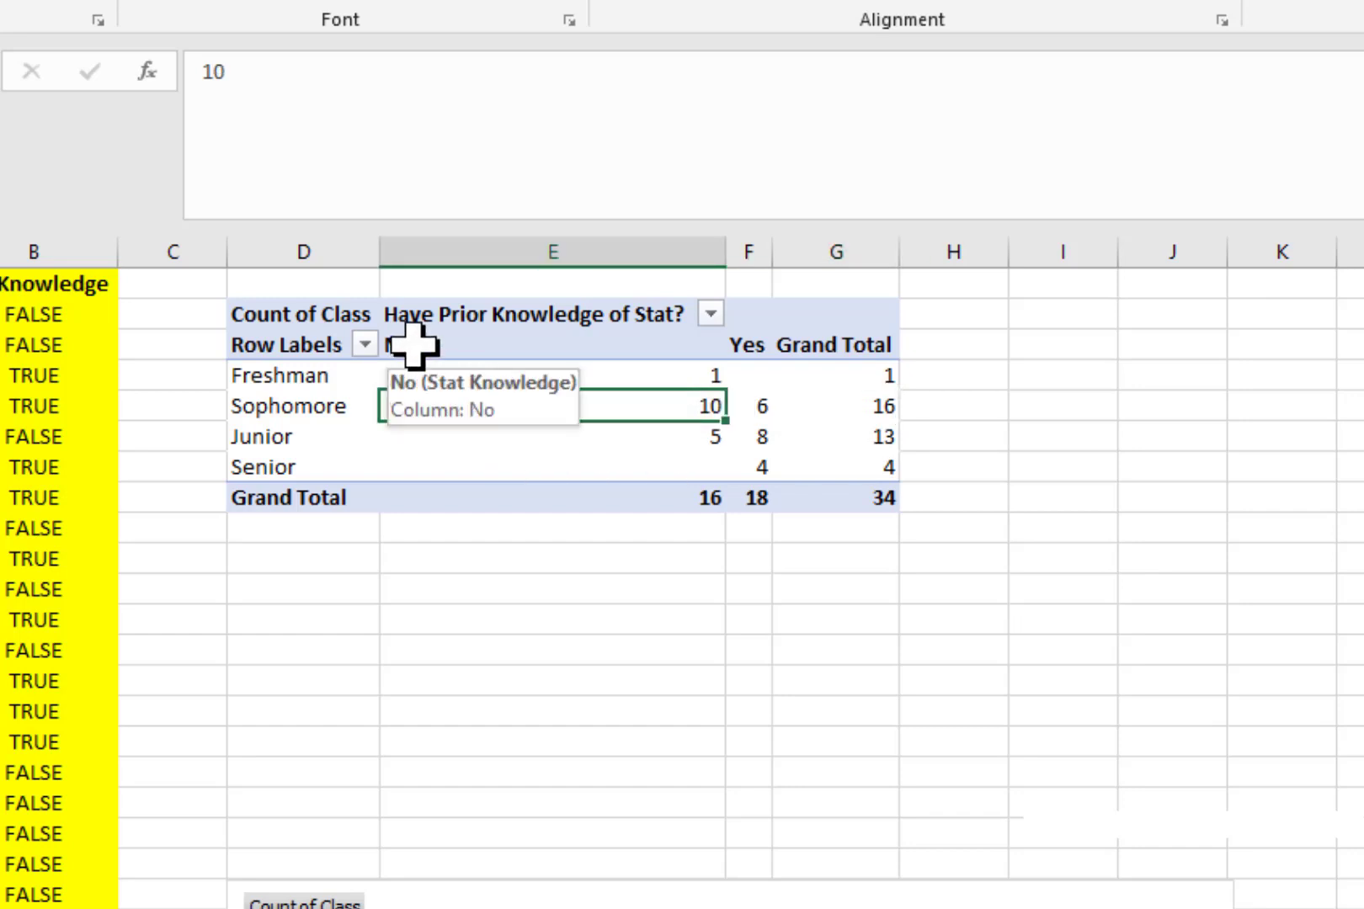
click(749, 406)
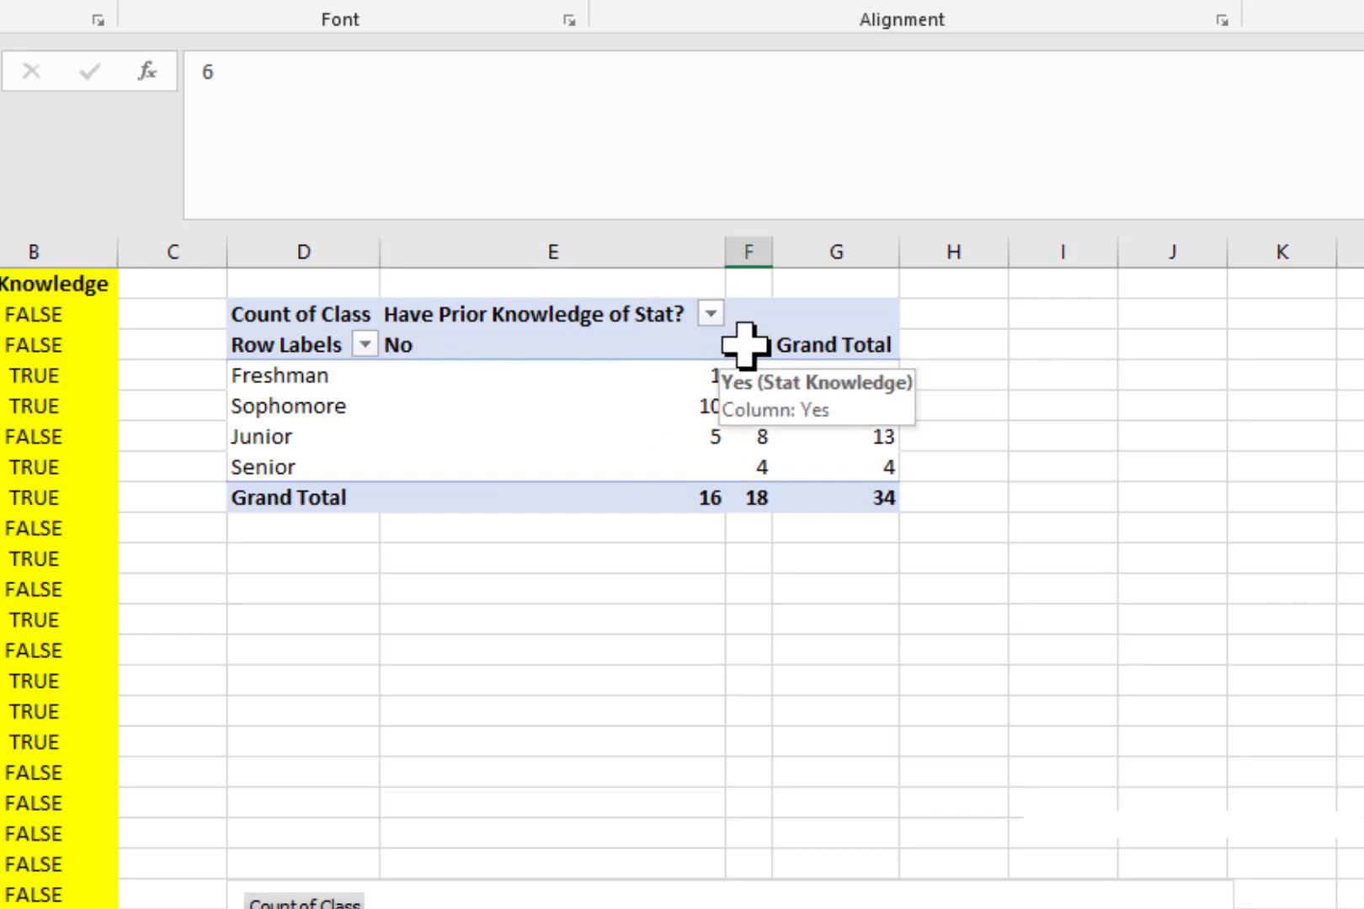
click(315, 439)
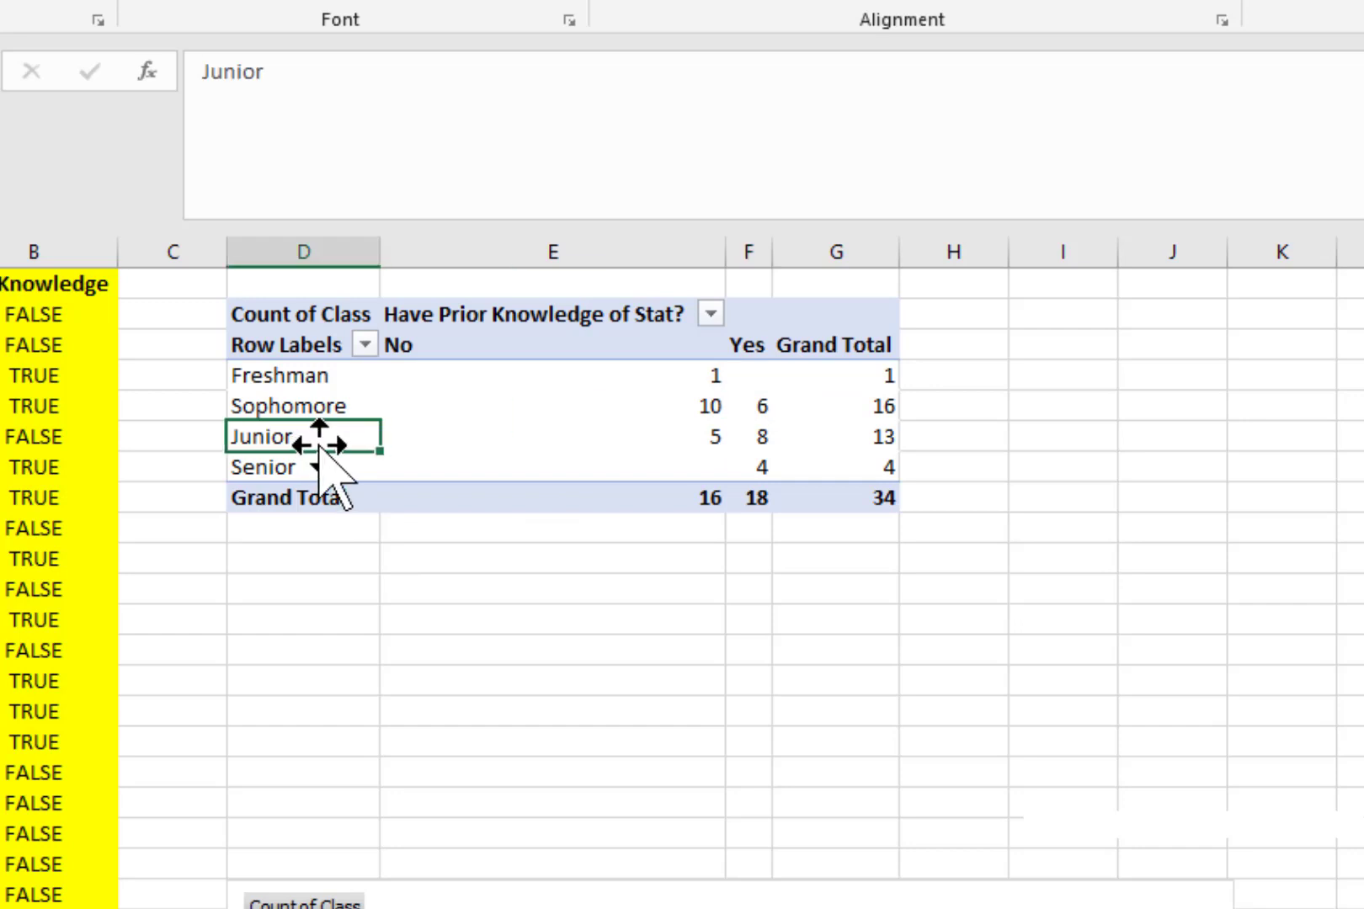
drag(874, 441, 293, 436)
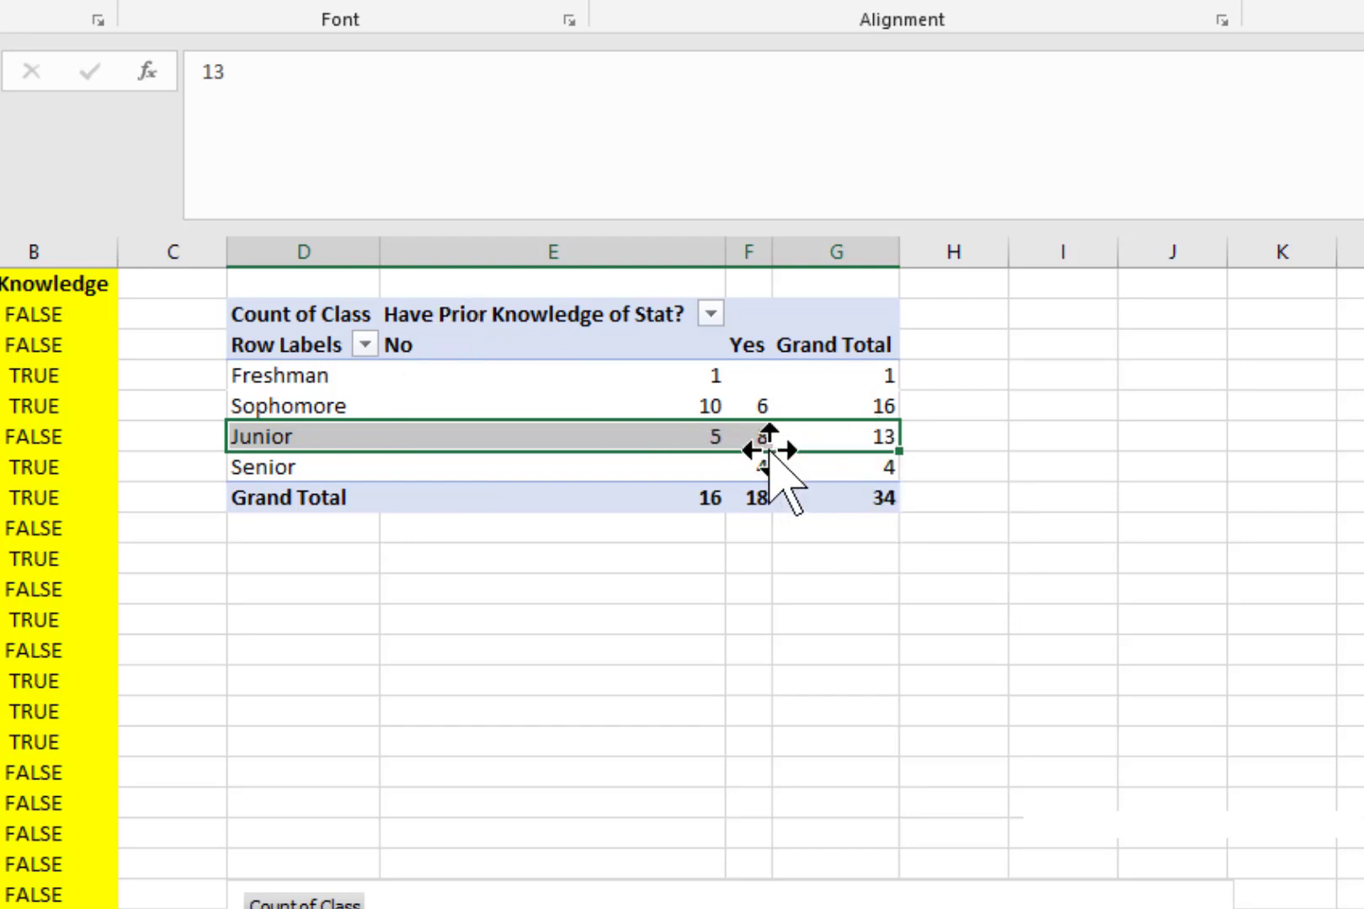
drag(328, 466, 869, 473)
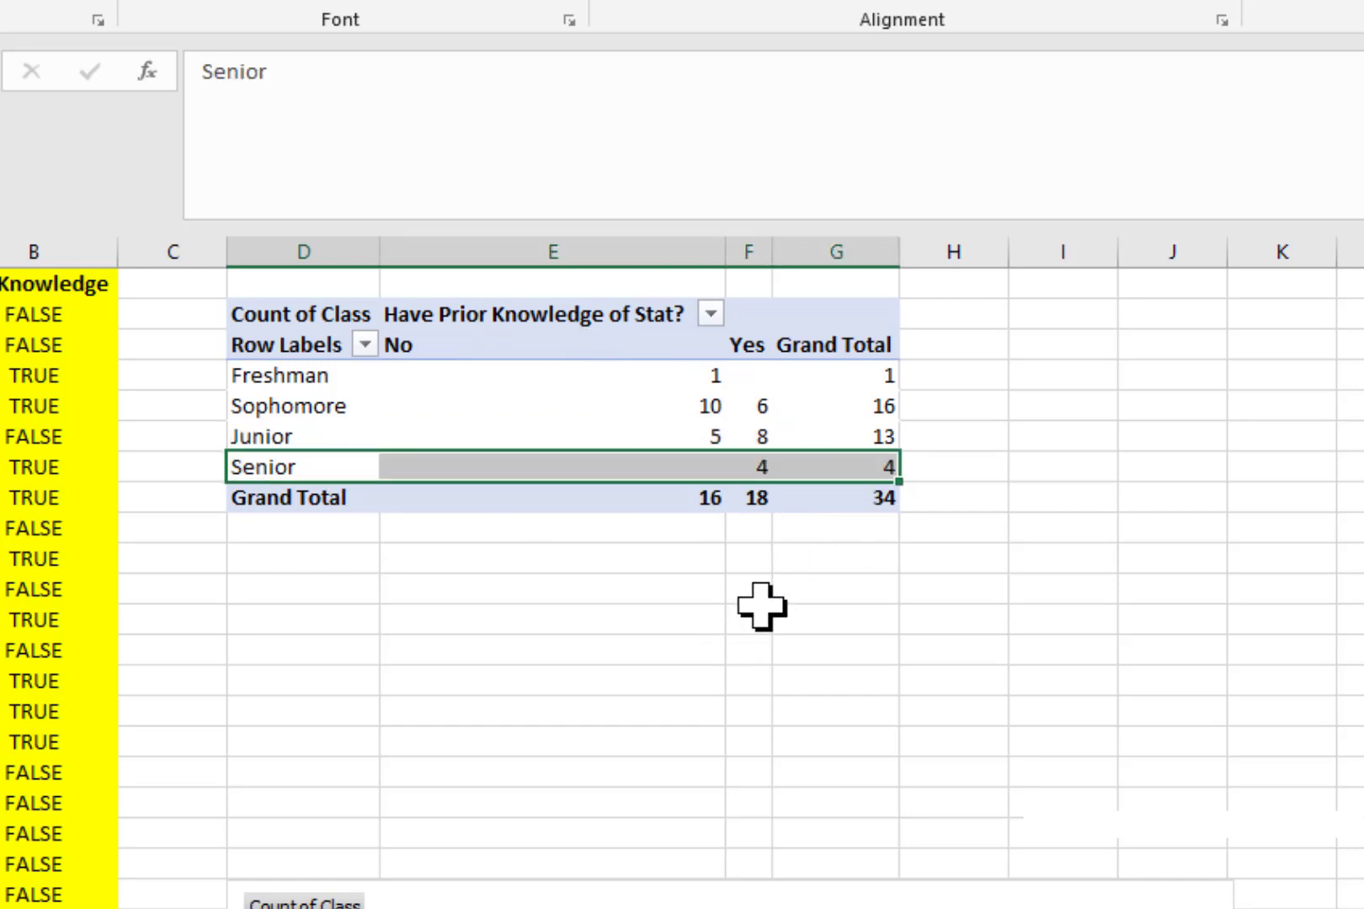
click(749, 466)
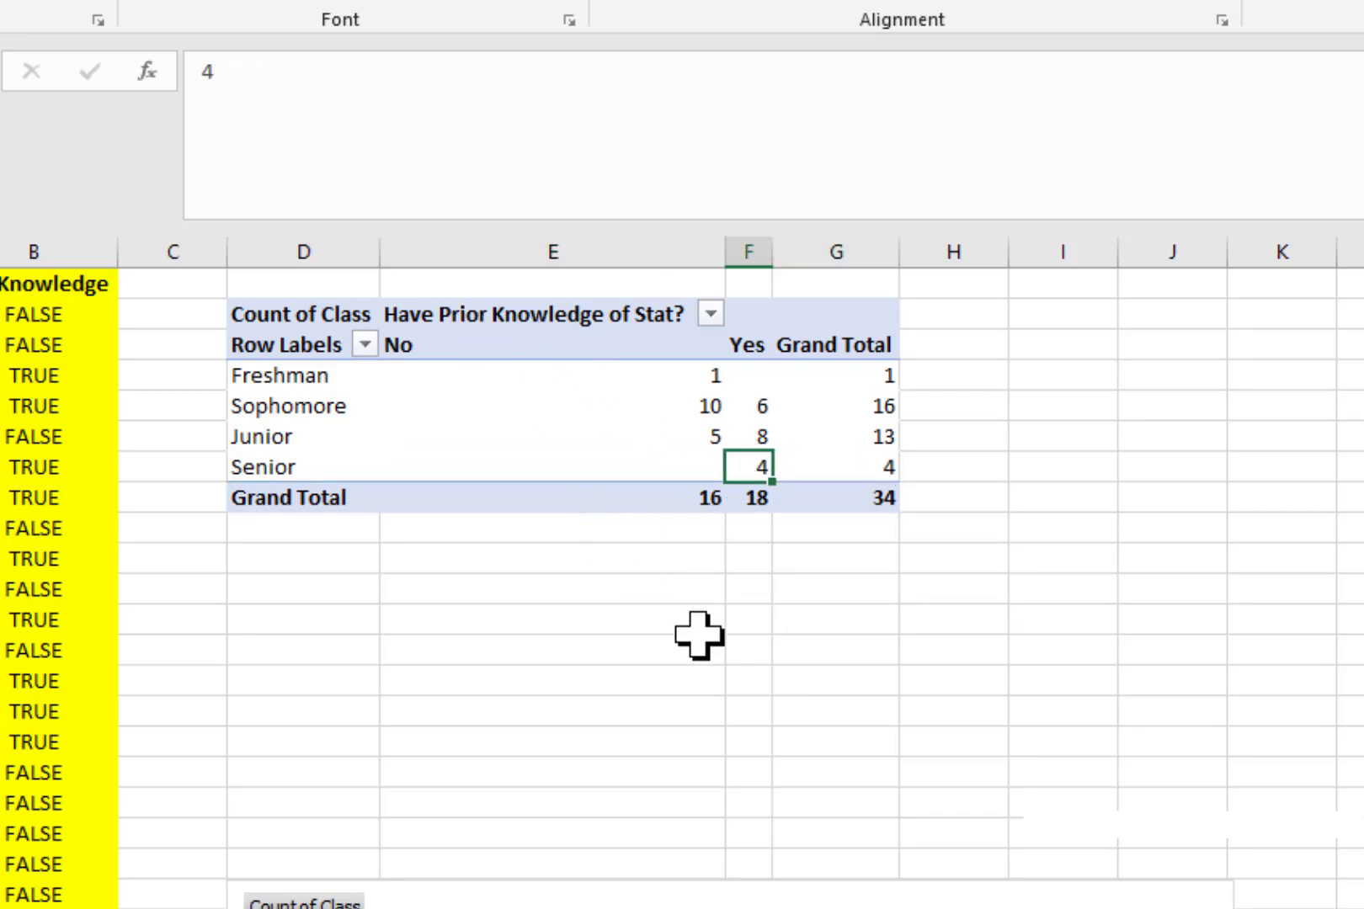
Examine the Senior row's No cell and the grand totals of the No and Yes columns in the PivotTable.
click(686, 472)
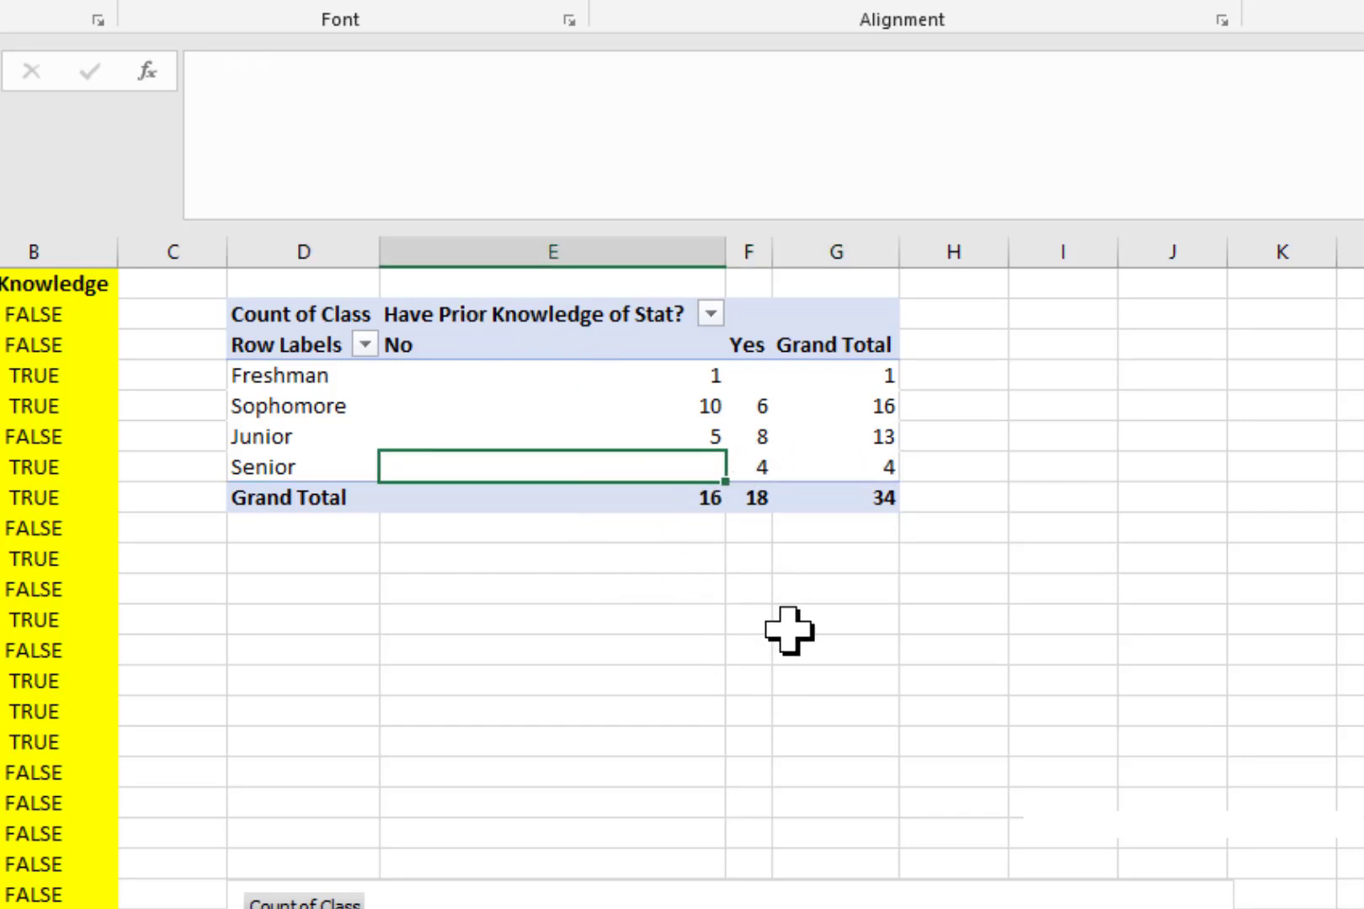
key(Delete)
key(Return)
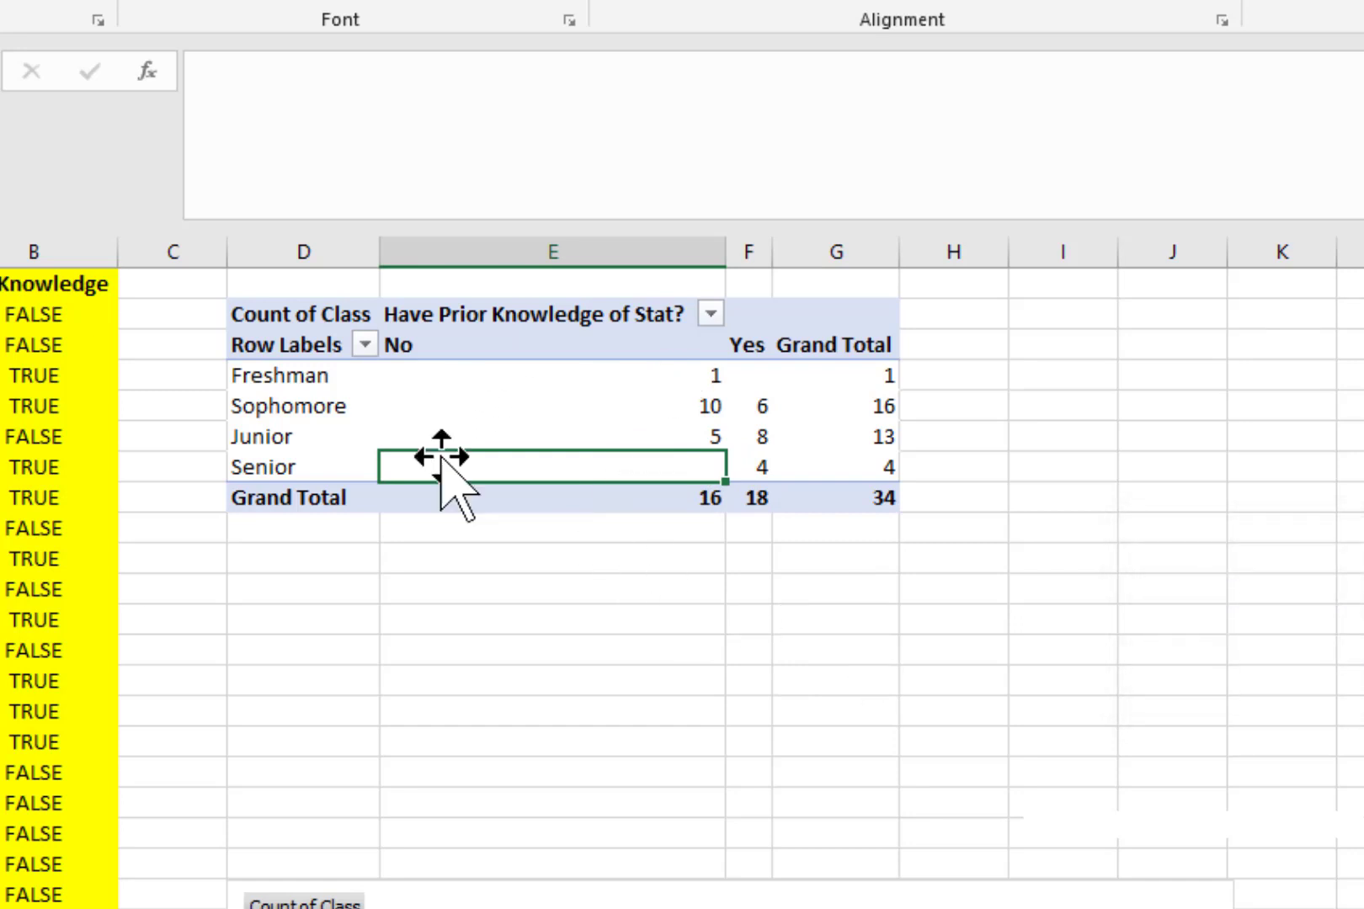
click(660, 346)
drag(747, 434, 749, 496)
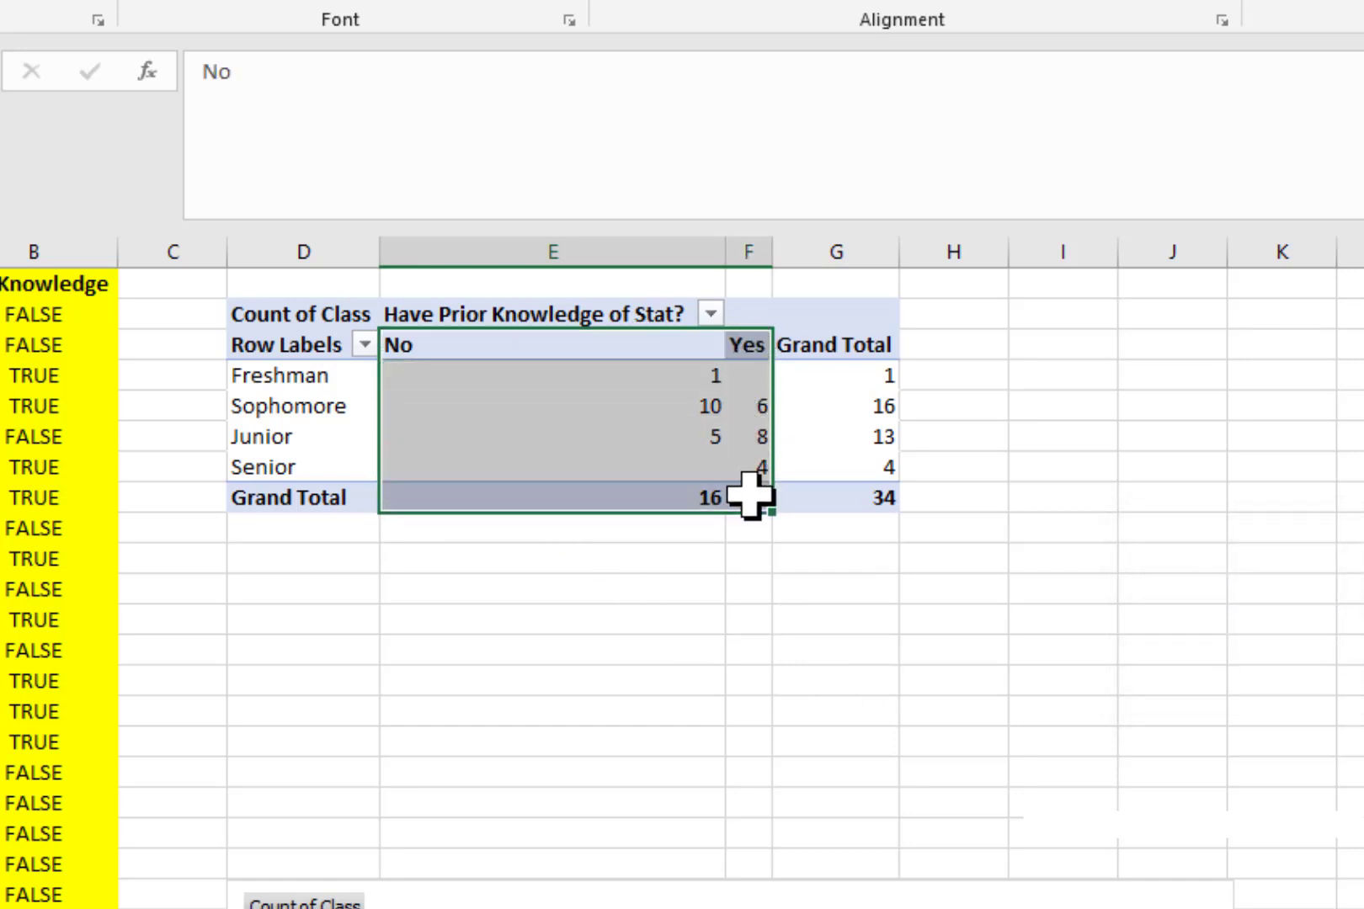
click(833, 497)
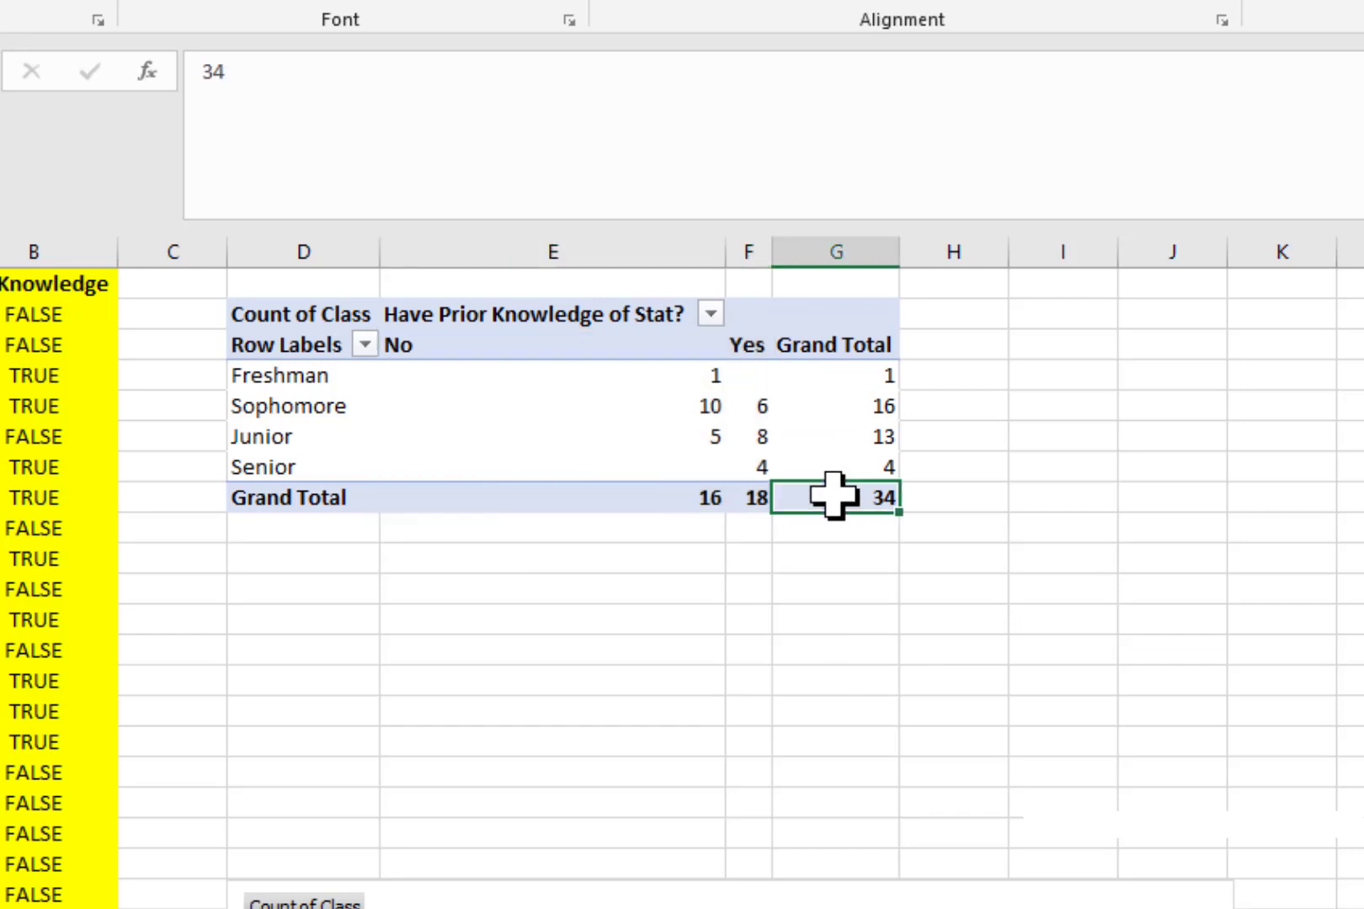
click(669, 497)
click(465, 345)
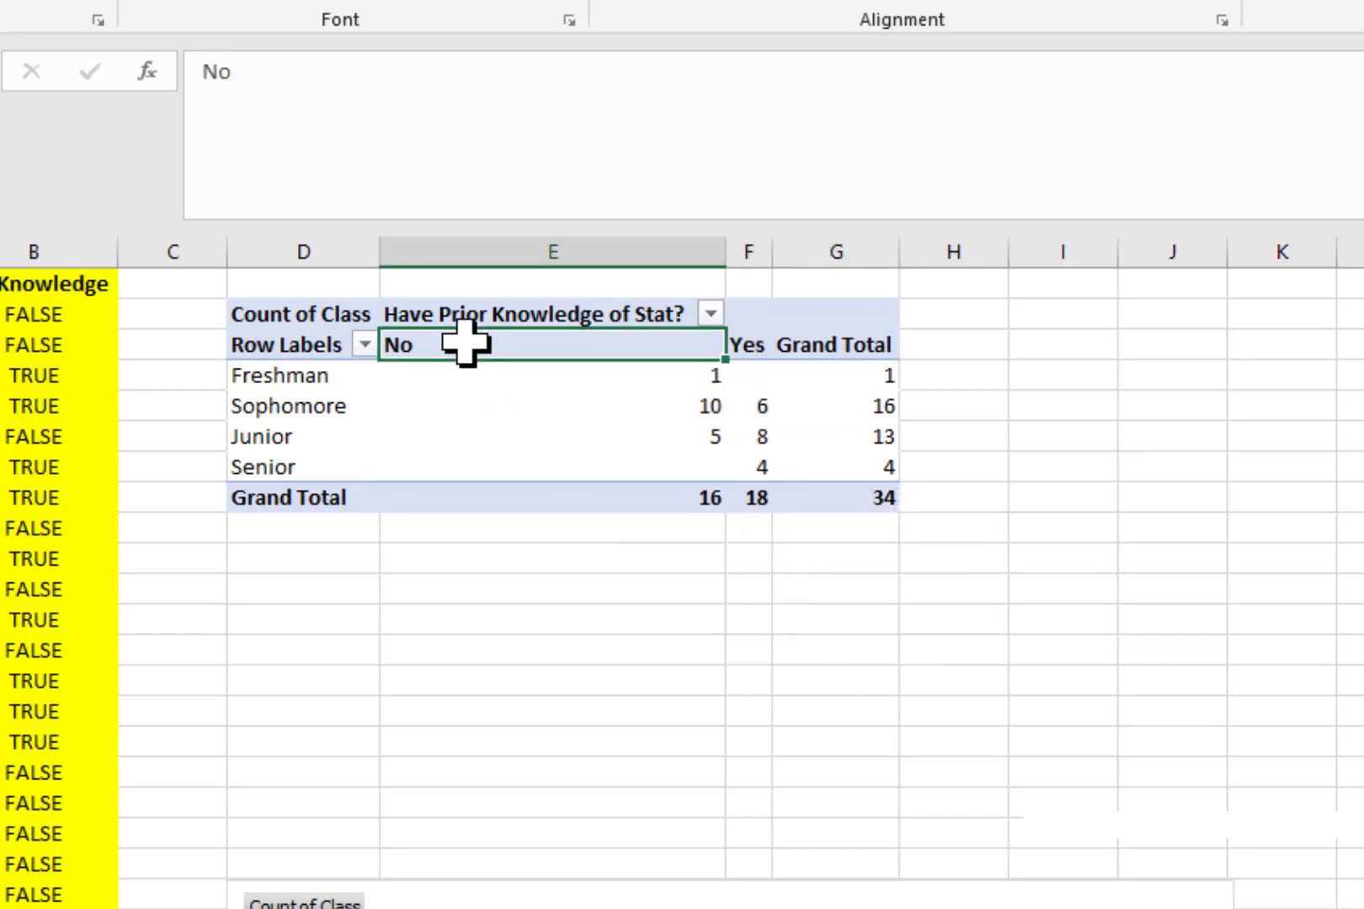
click(745, 498)
click(734, 329)
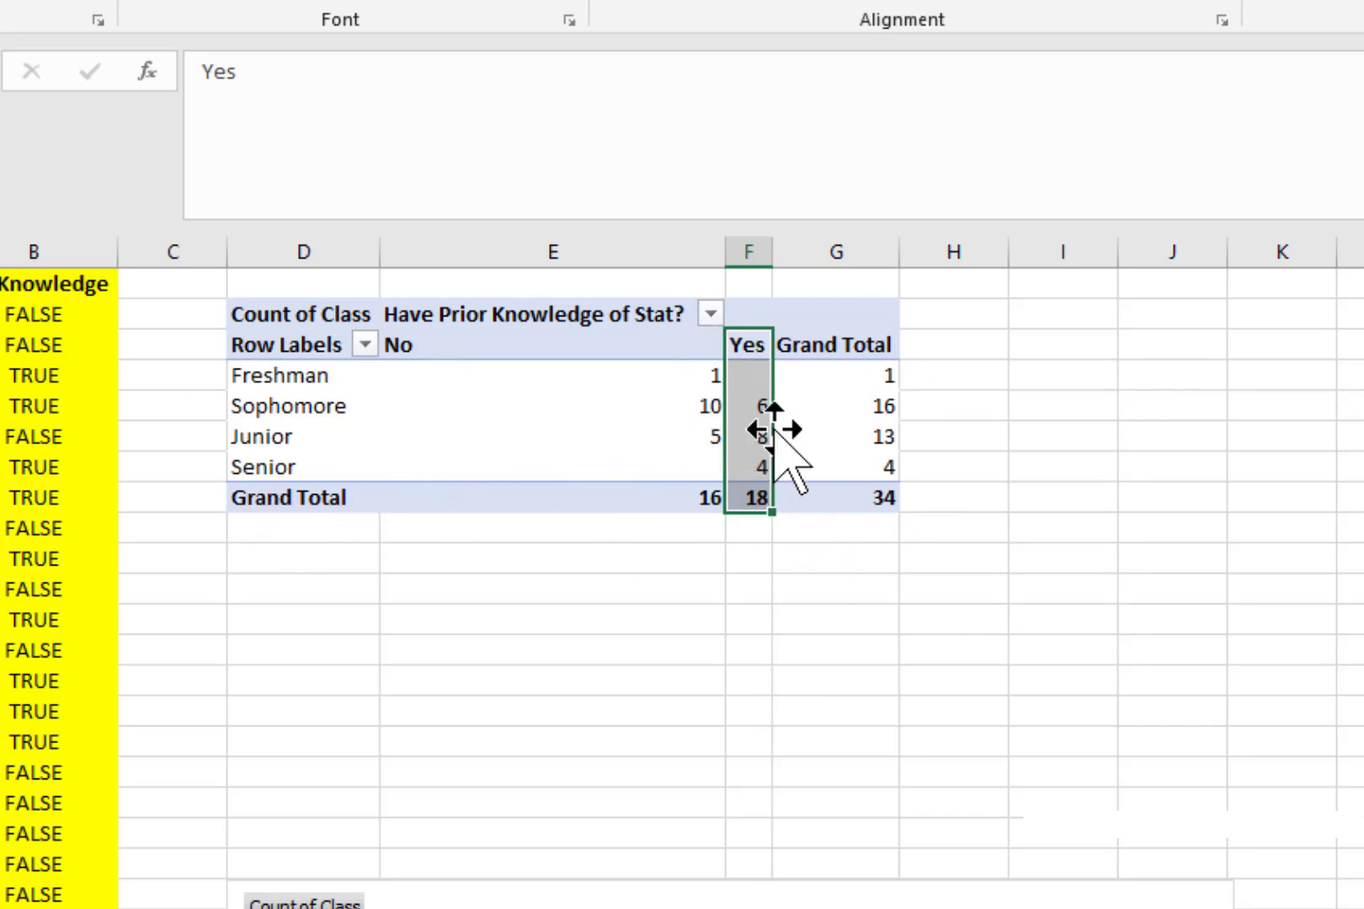
Compare the No and Yes counts of the Freshman and Sophomore rows with those of the Junior and Senior rows.
click(650, 658)
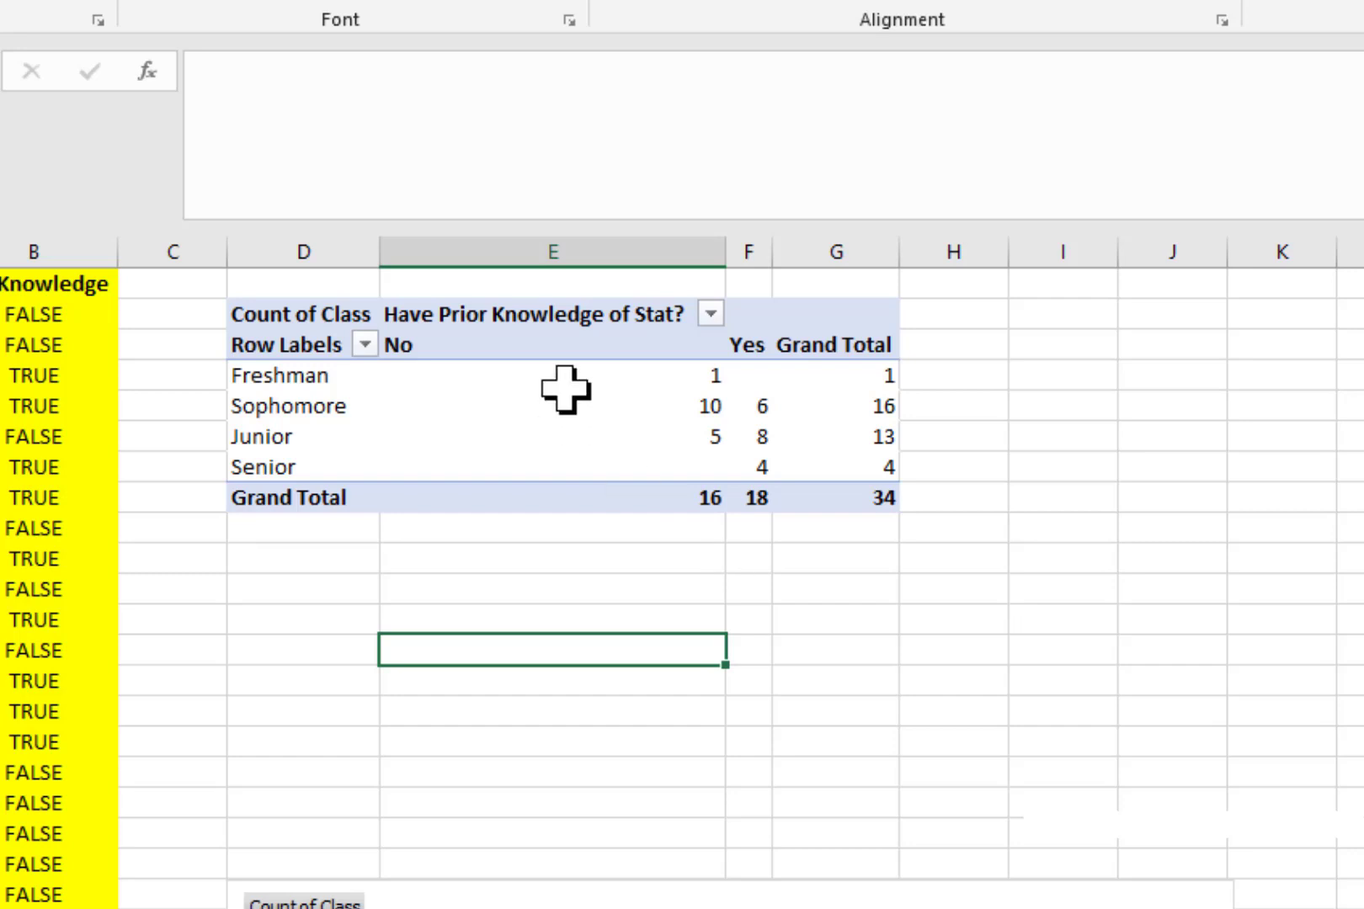
mouse_move(677, 538)
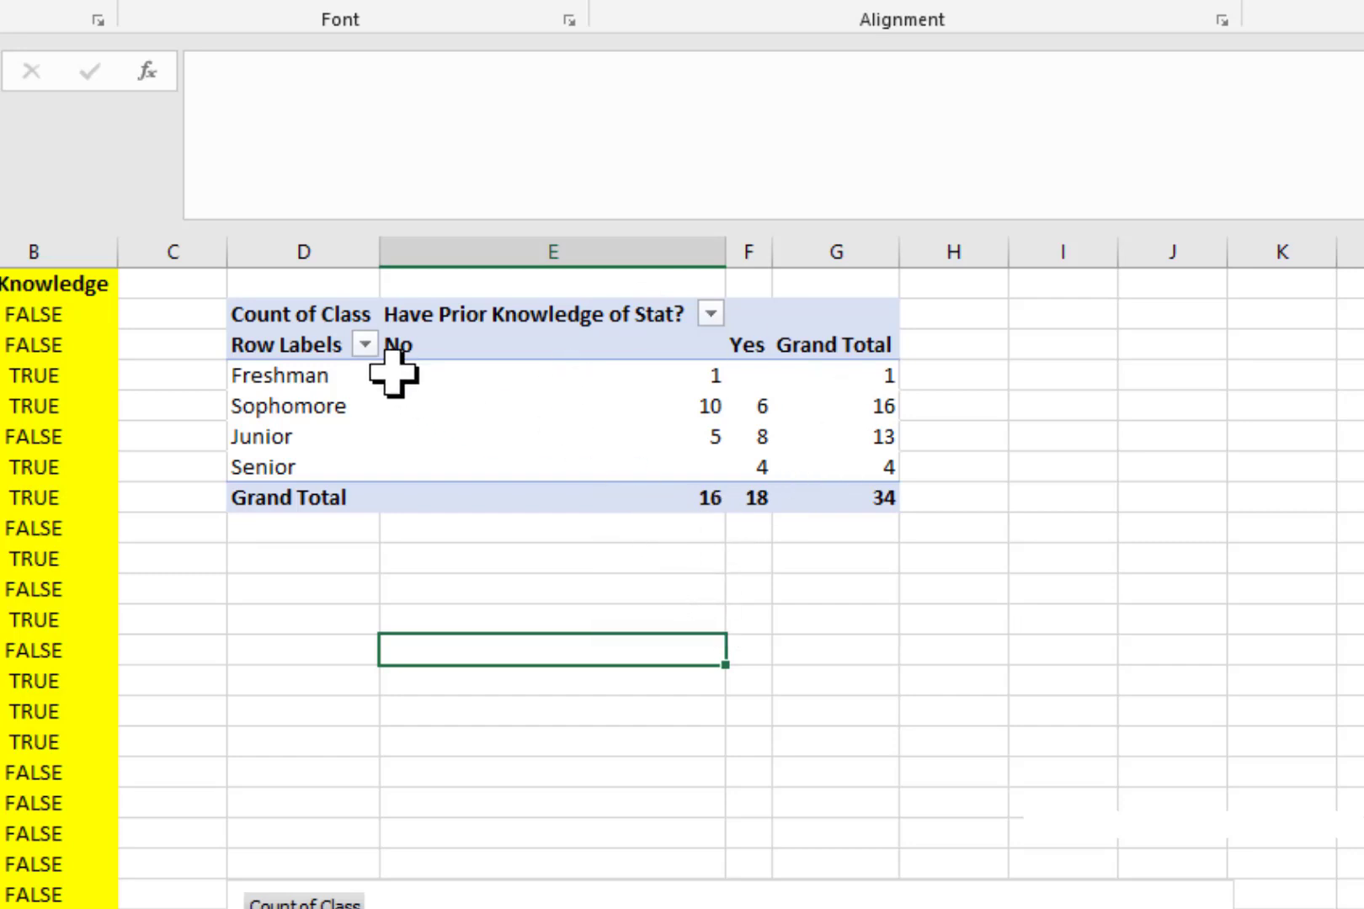
mouse_move(660, 376)
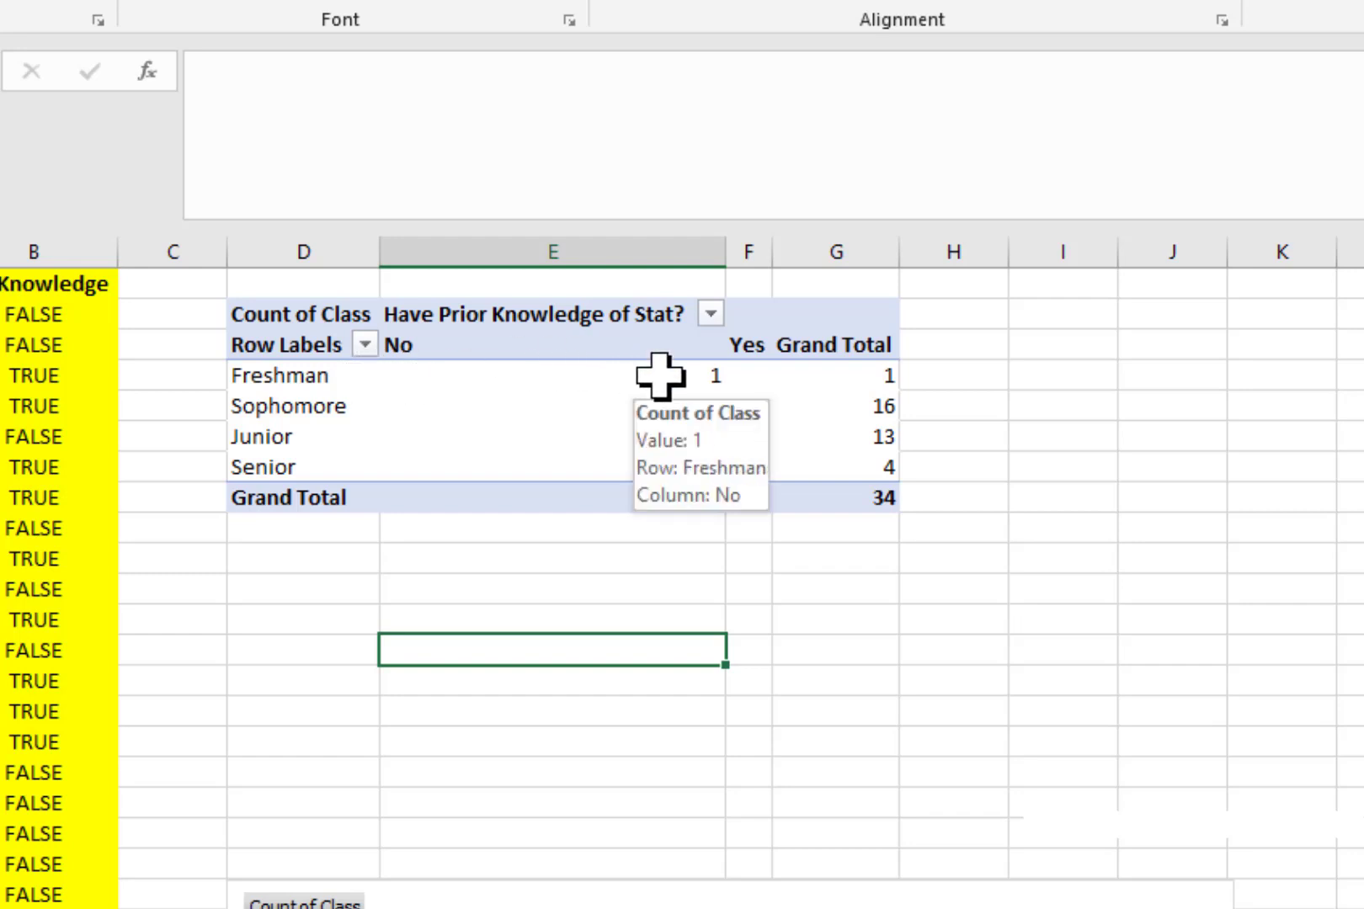
drag(661, 376, 770, 414)
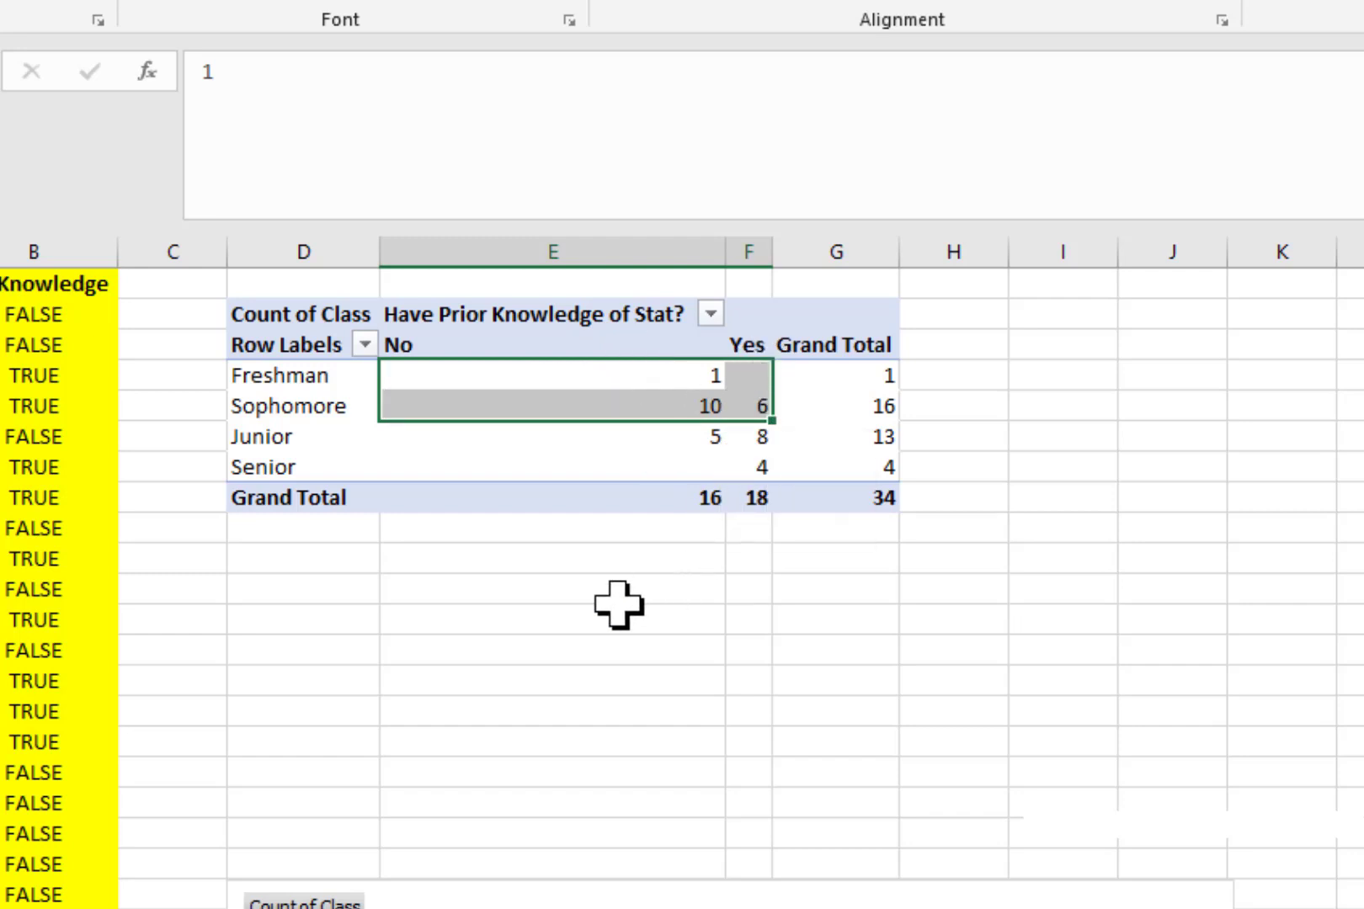
drag(680, 431, 746, 471)
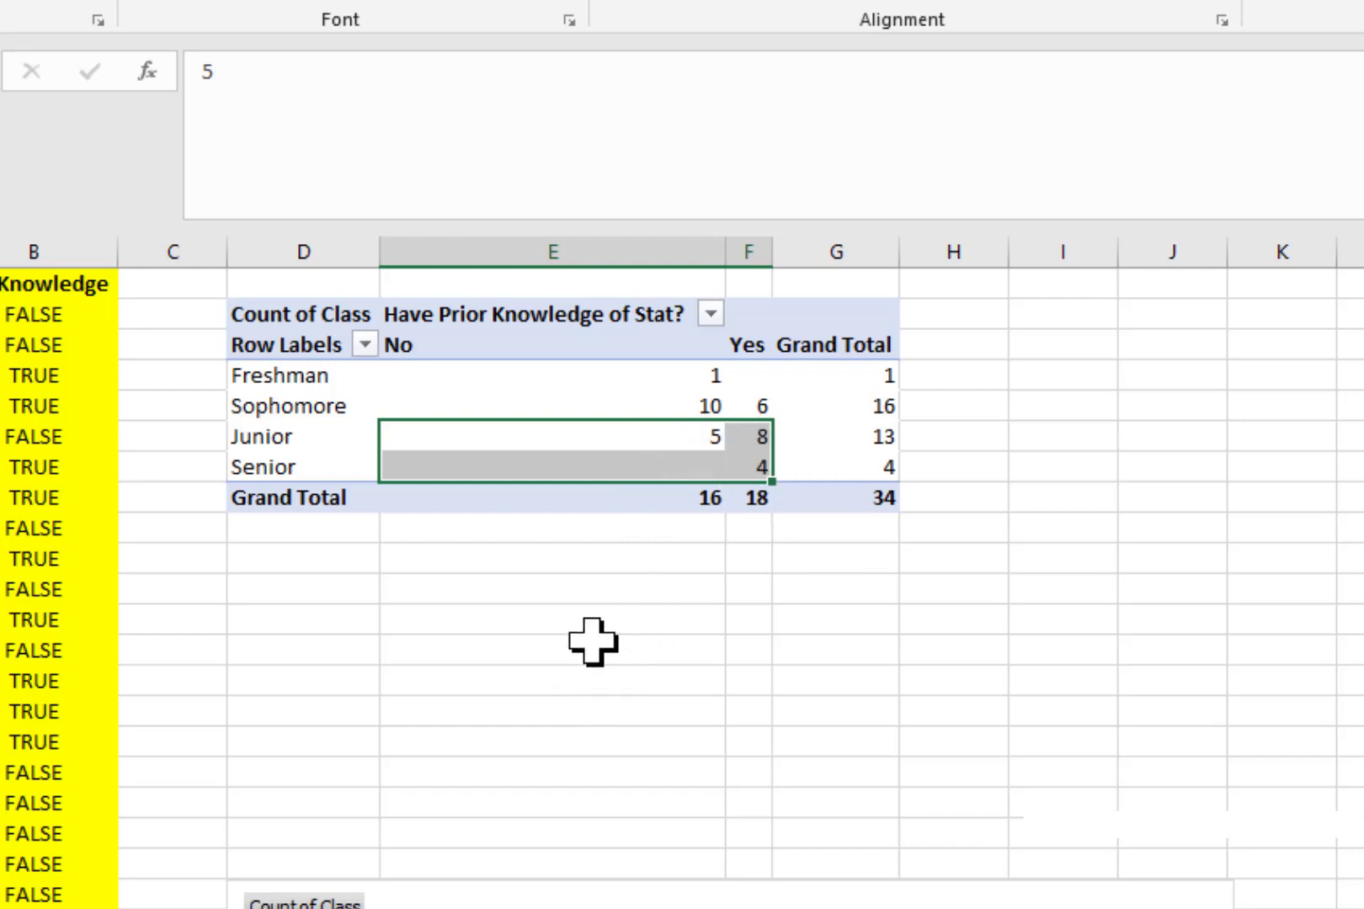
click(749, 681)
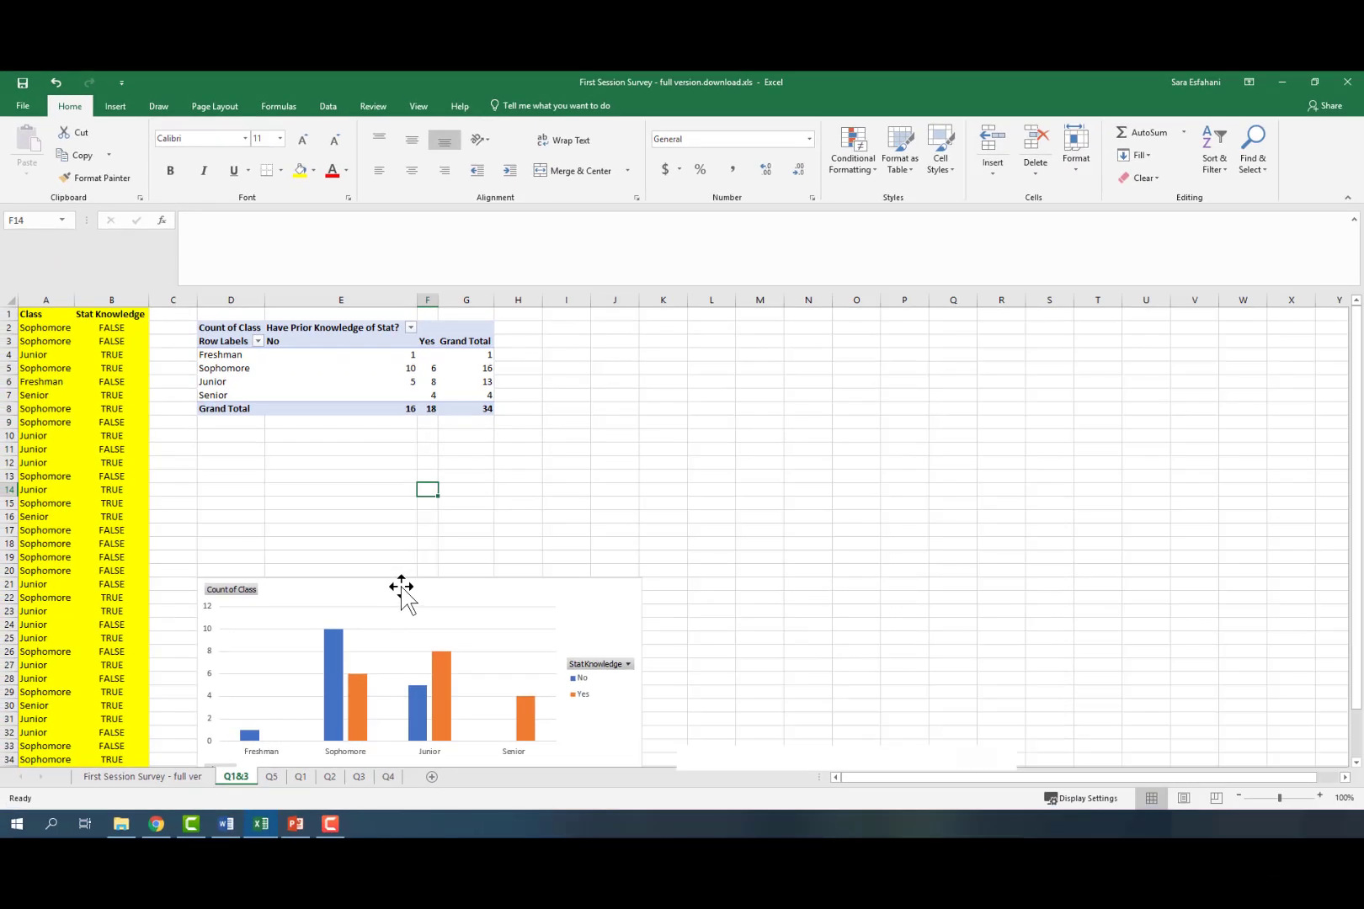
Move the PivotChart up so it sits directly below the PivotTable's Grand Total row.
drag(686, 904, 629, 620)
drag(374, 462, 399, 439)
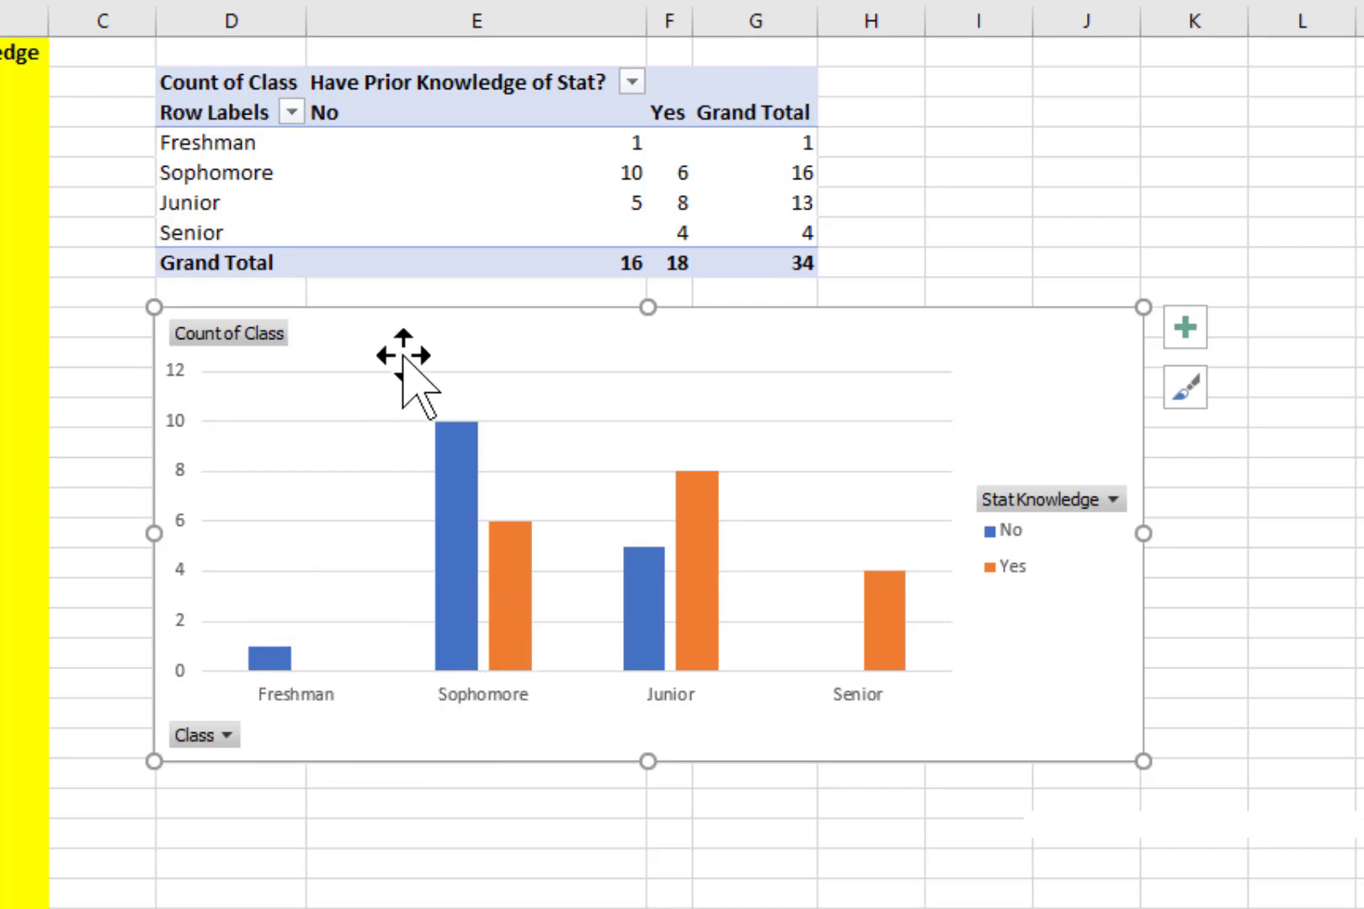
mouse_move(479, 419)
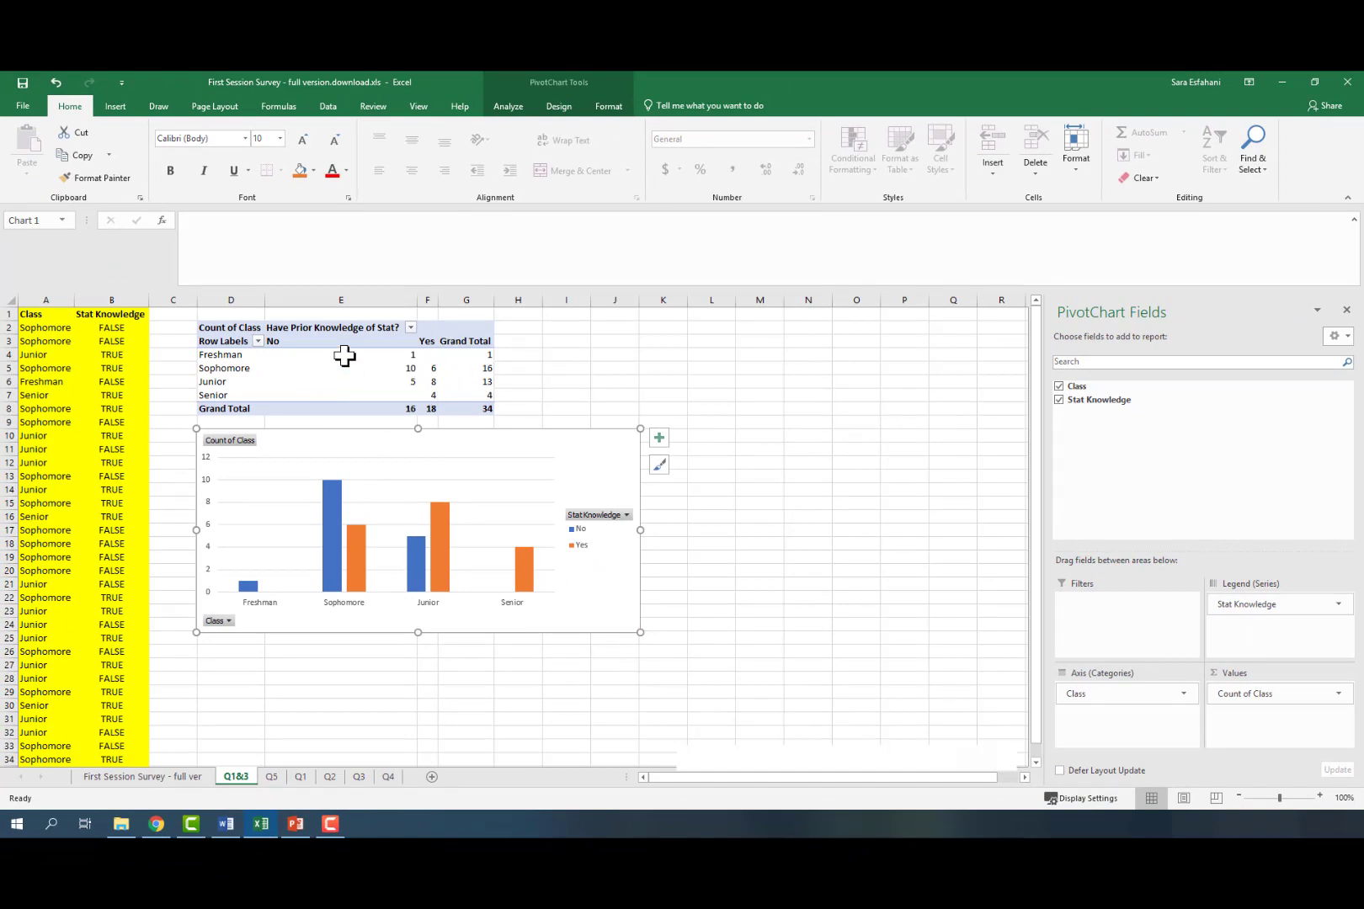
Show the Count of Class values as % of Grand Total in the value field settings.
mouse_move(416, 379)
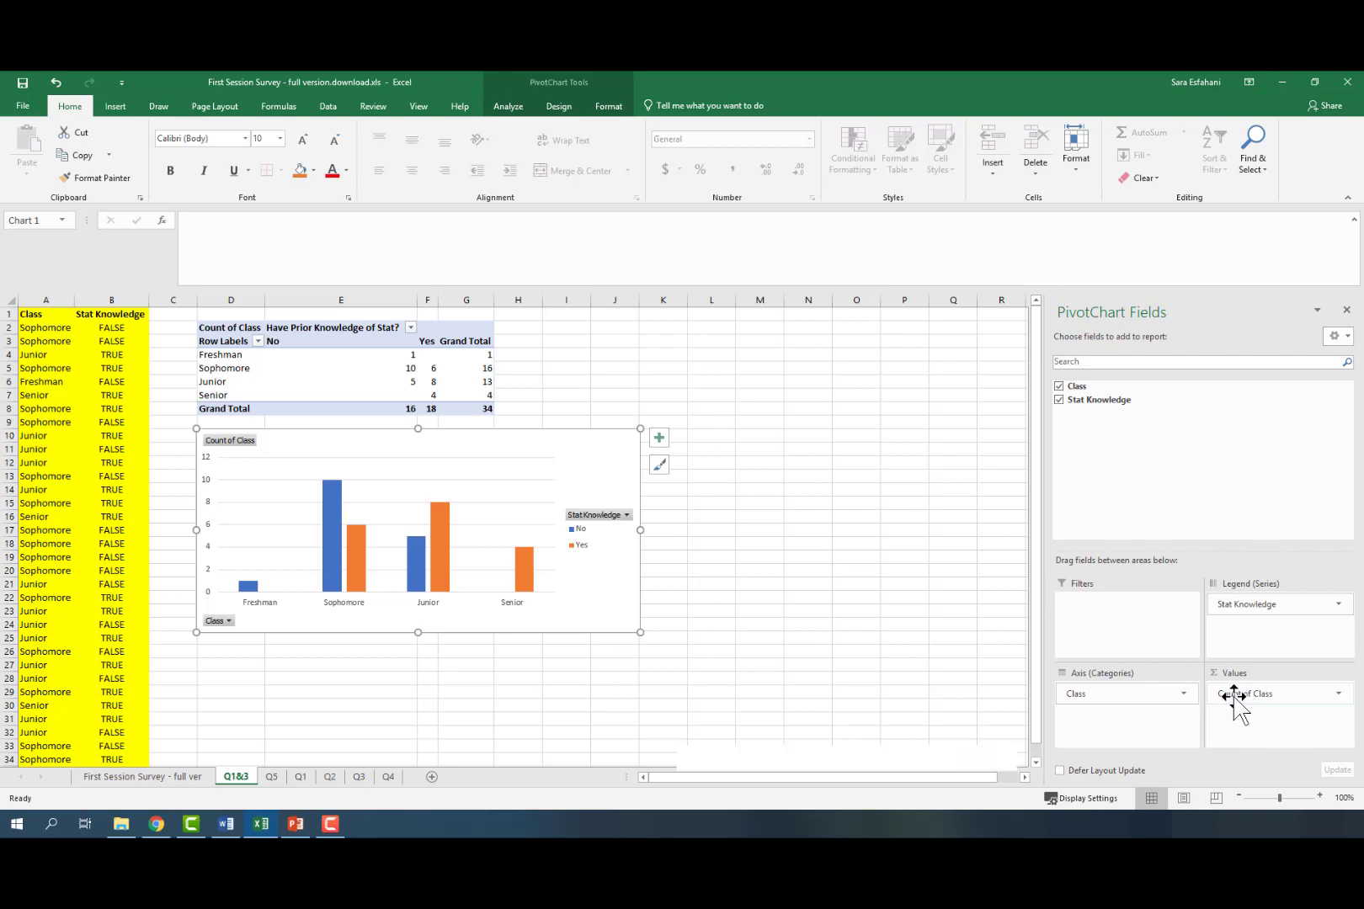
click(1338, 693)
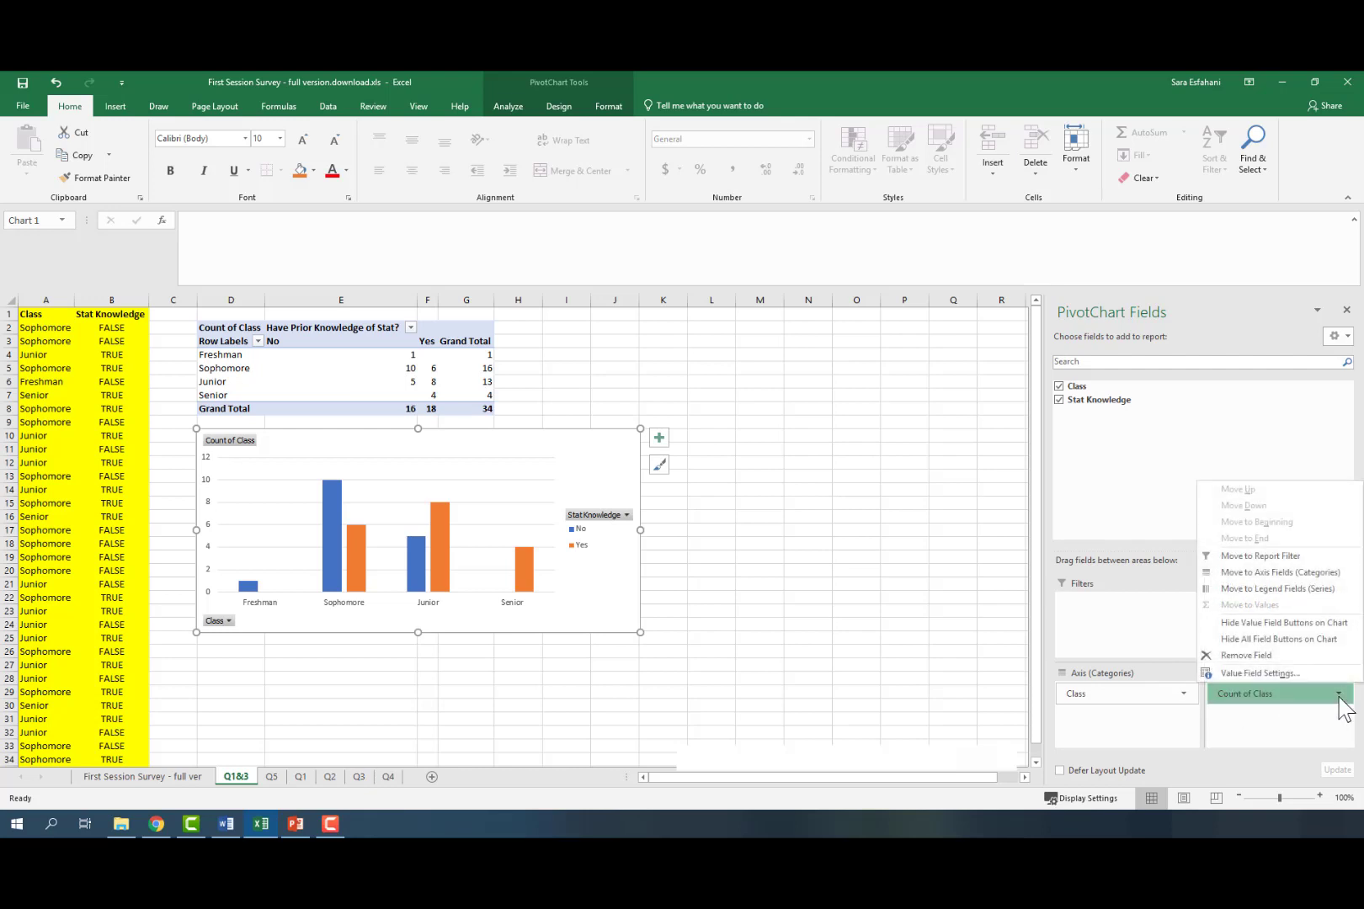
click(1270, 673)
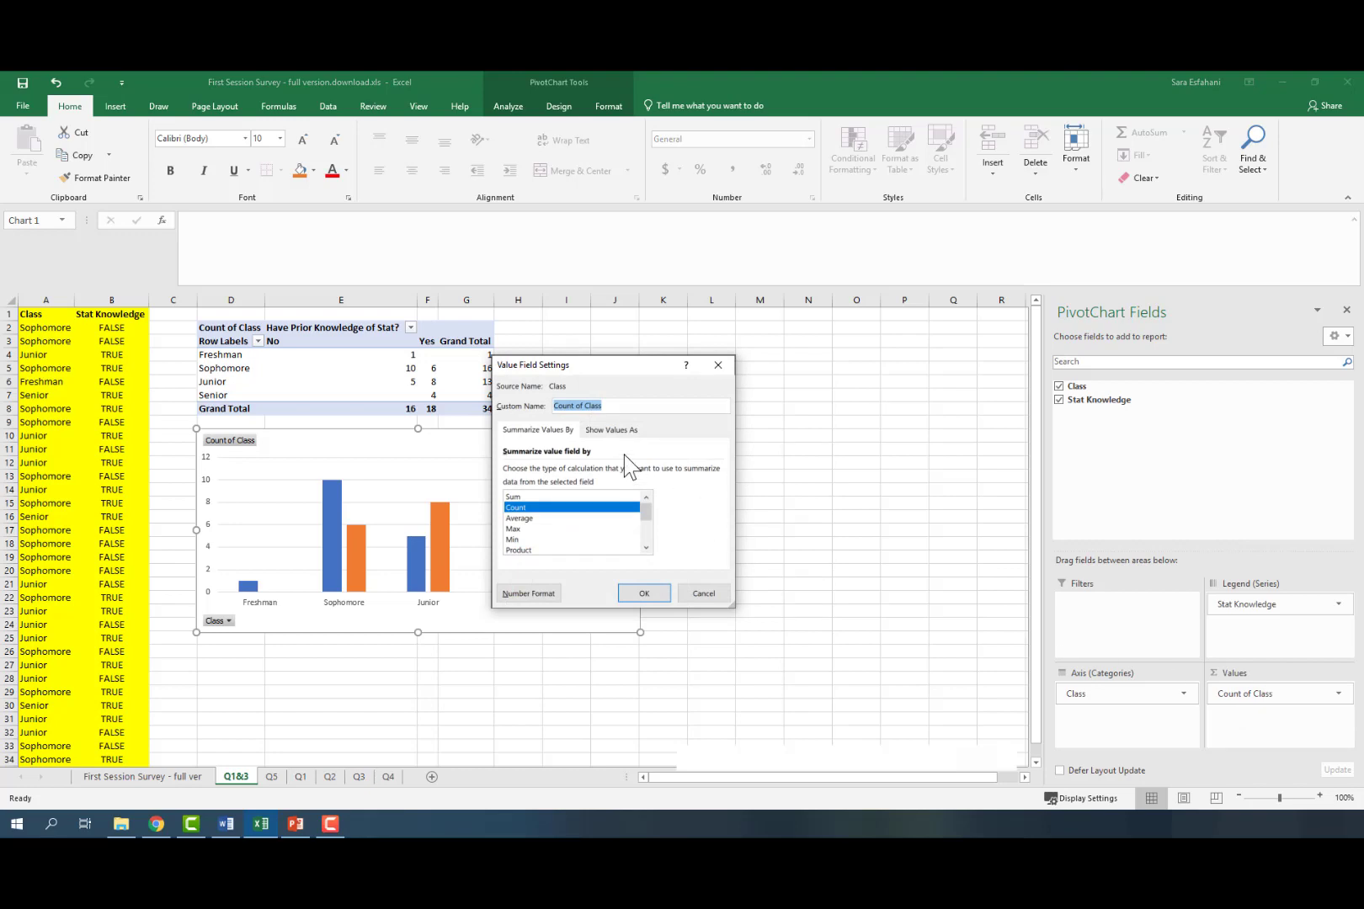
click(605, 431)
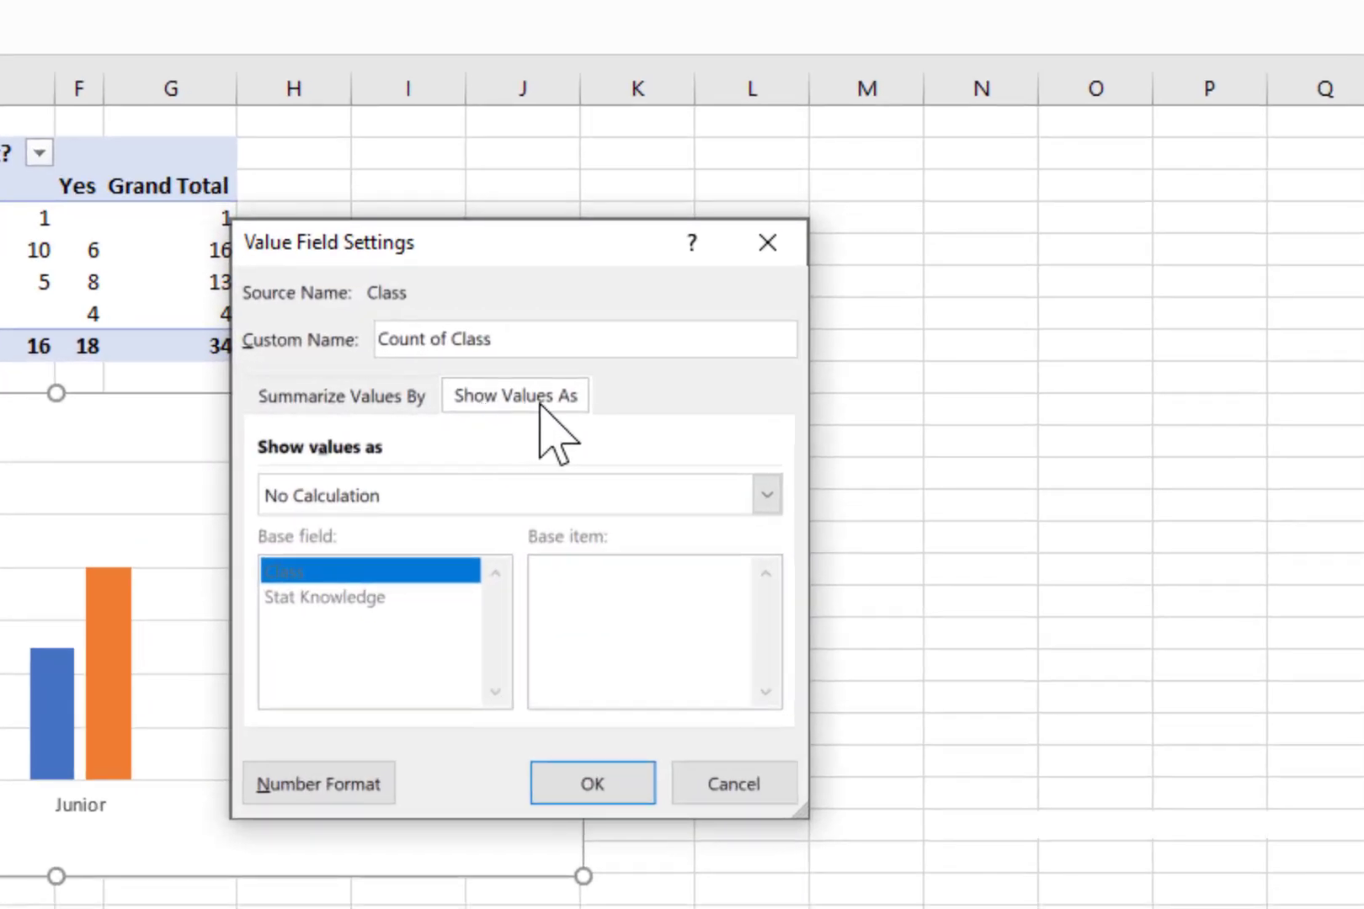
click(435, 495)
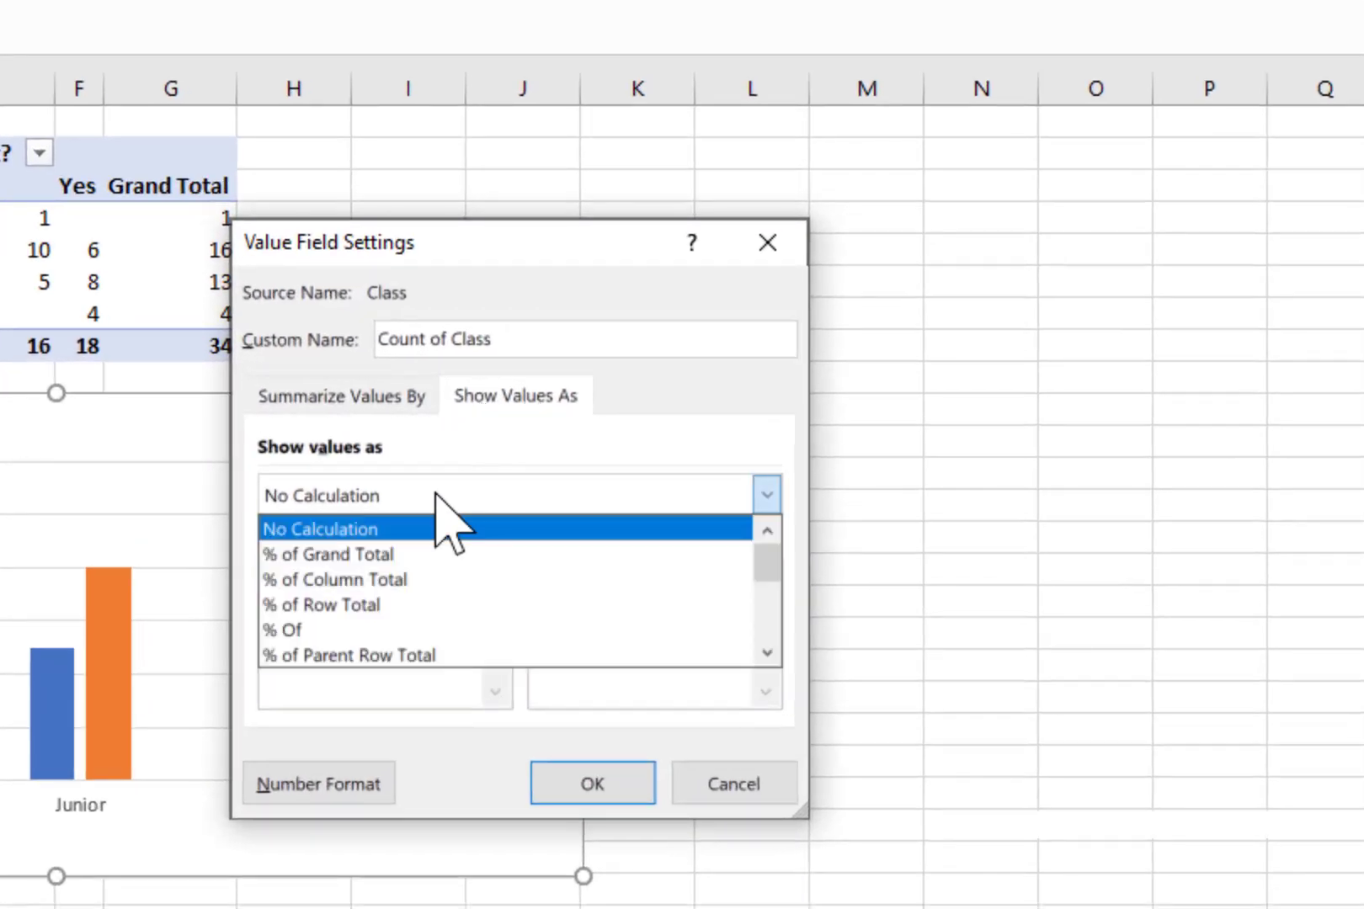
click(340, 556)
click(593, 792)
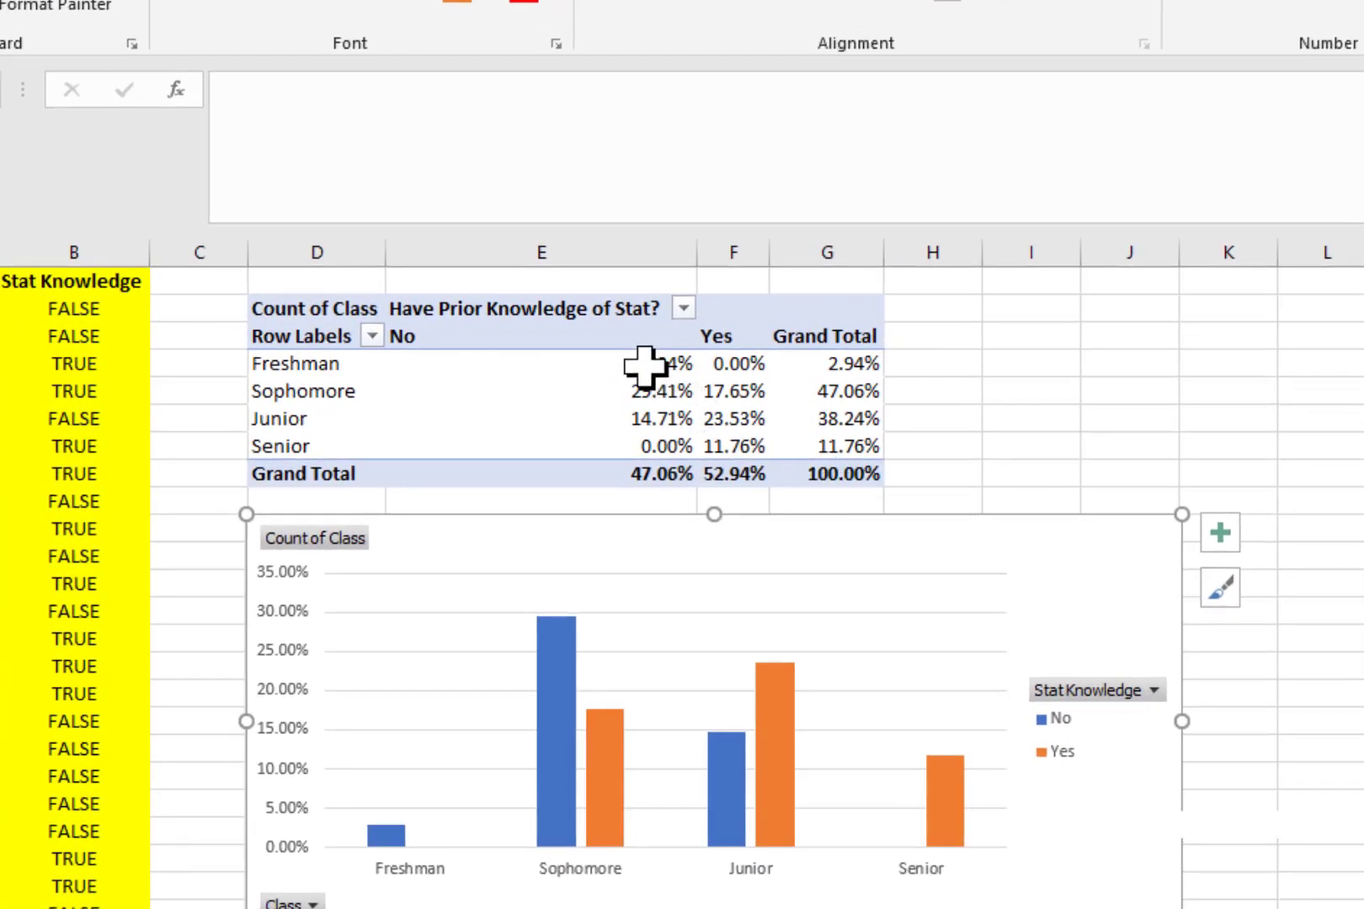
Examine the grand-total percentages for Freshman students without prior knowledge and Junior students with prior knowledge.
mouse_move(639, 360)
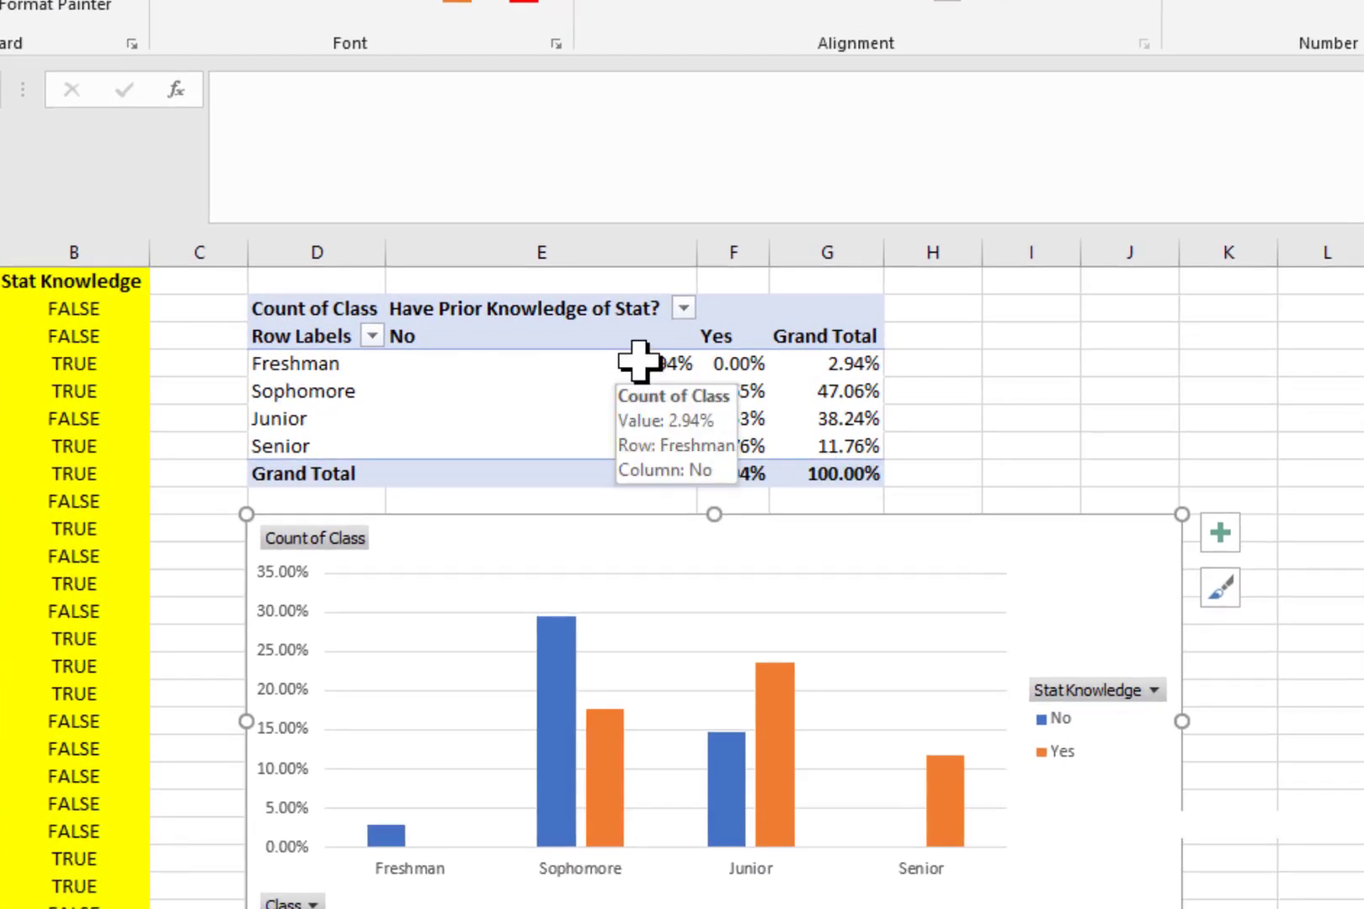
click(612, 365)
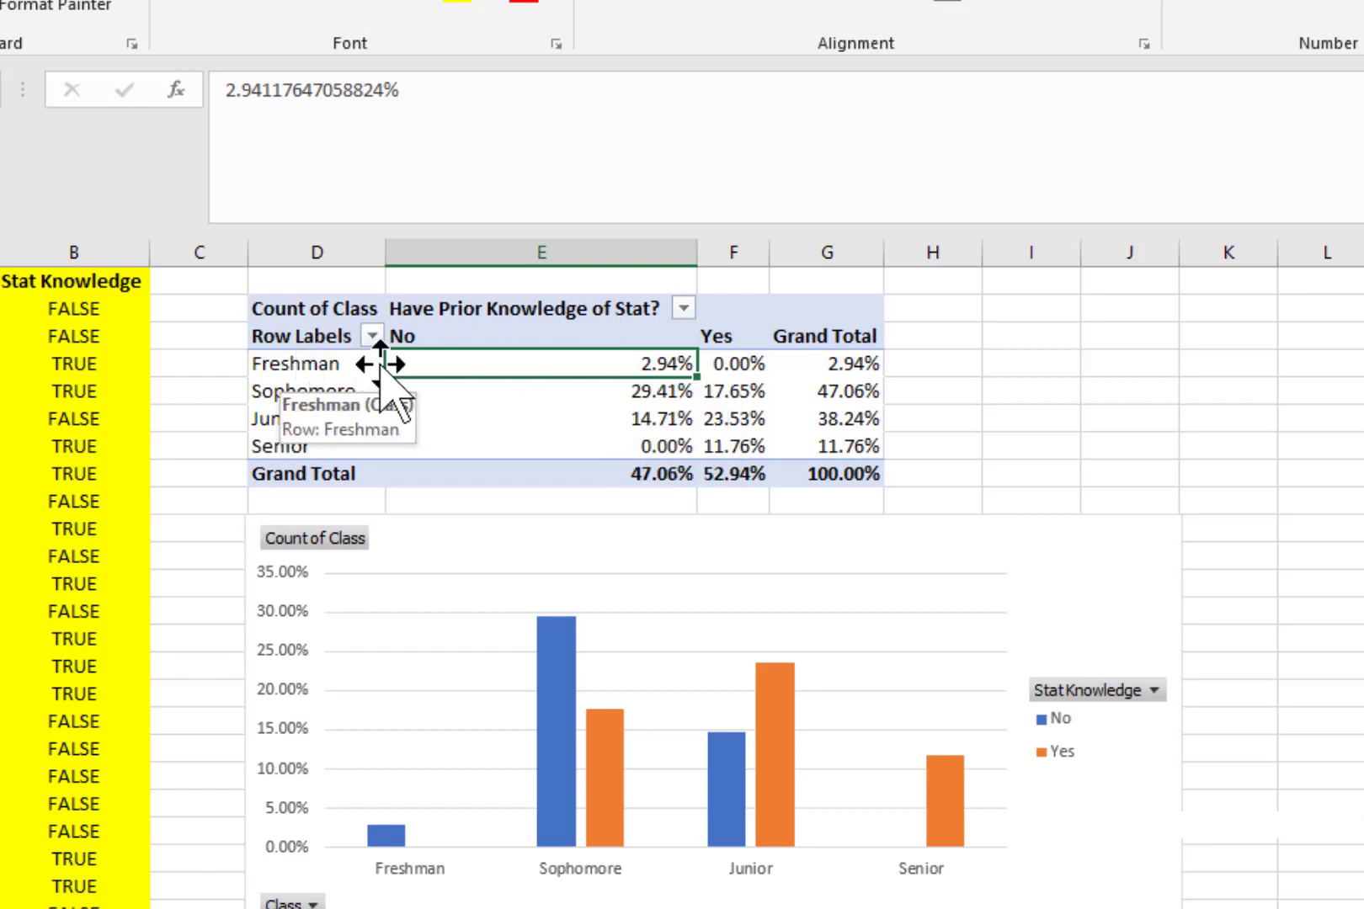
click(561, 336)
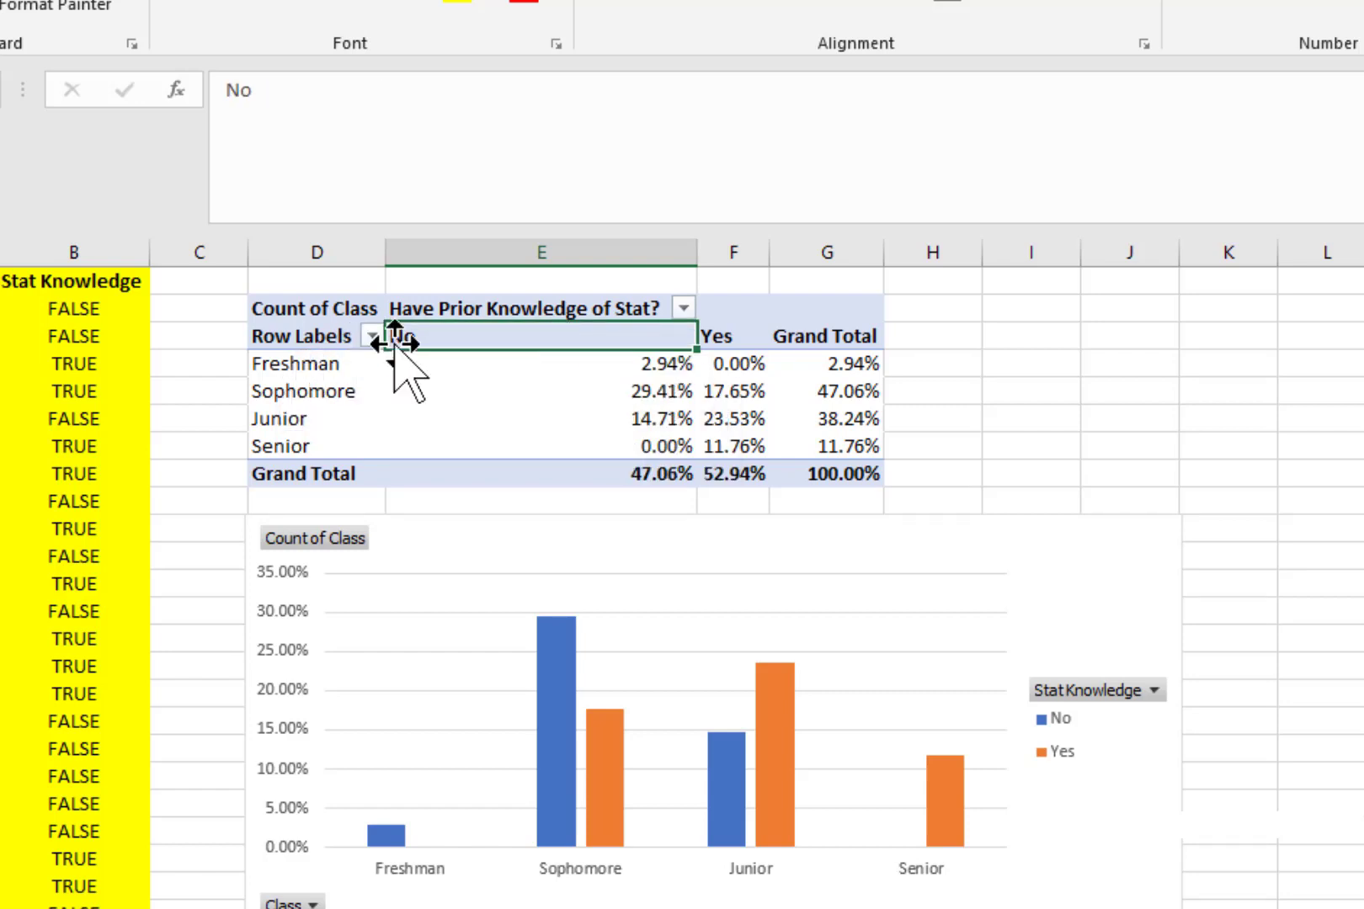
click(601, 373)
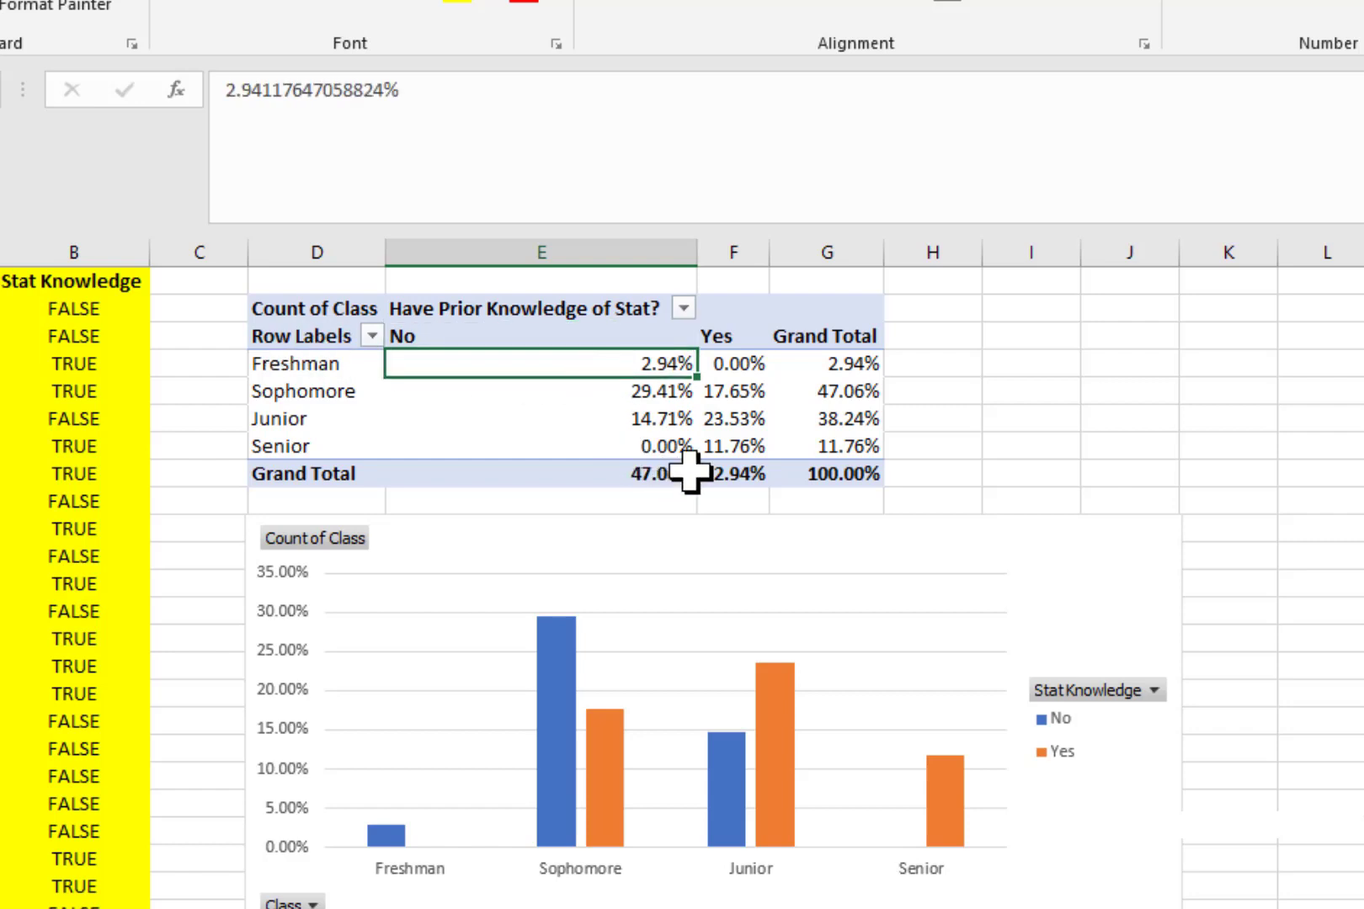
click(726, 418)
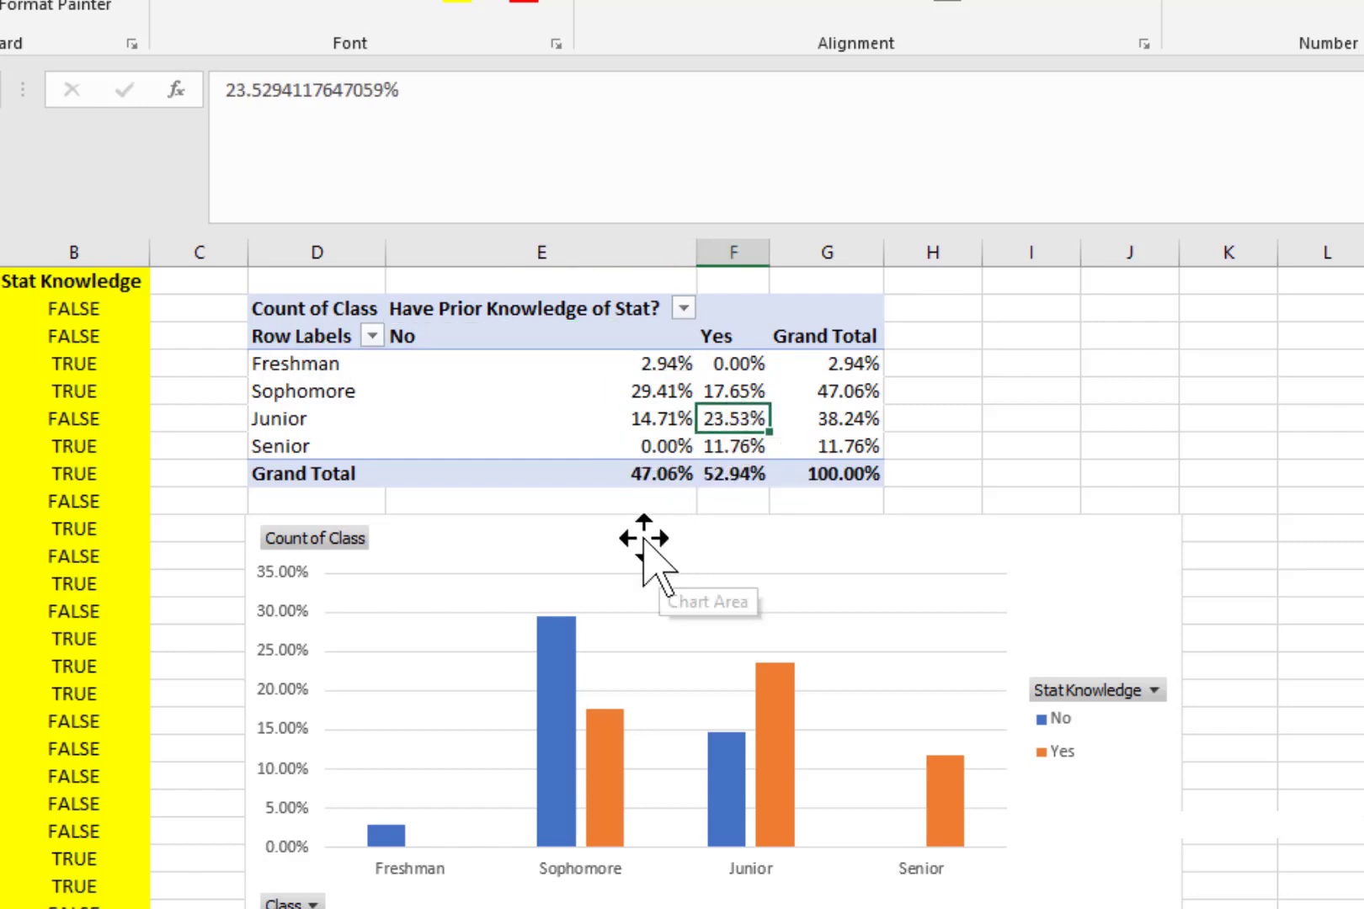
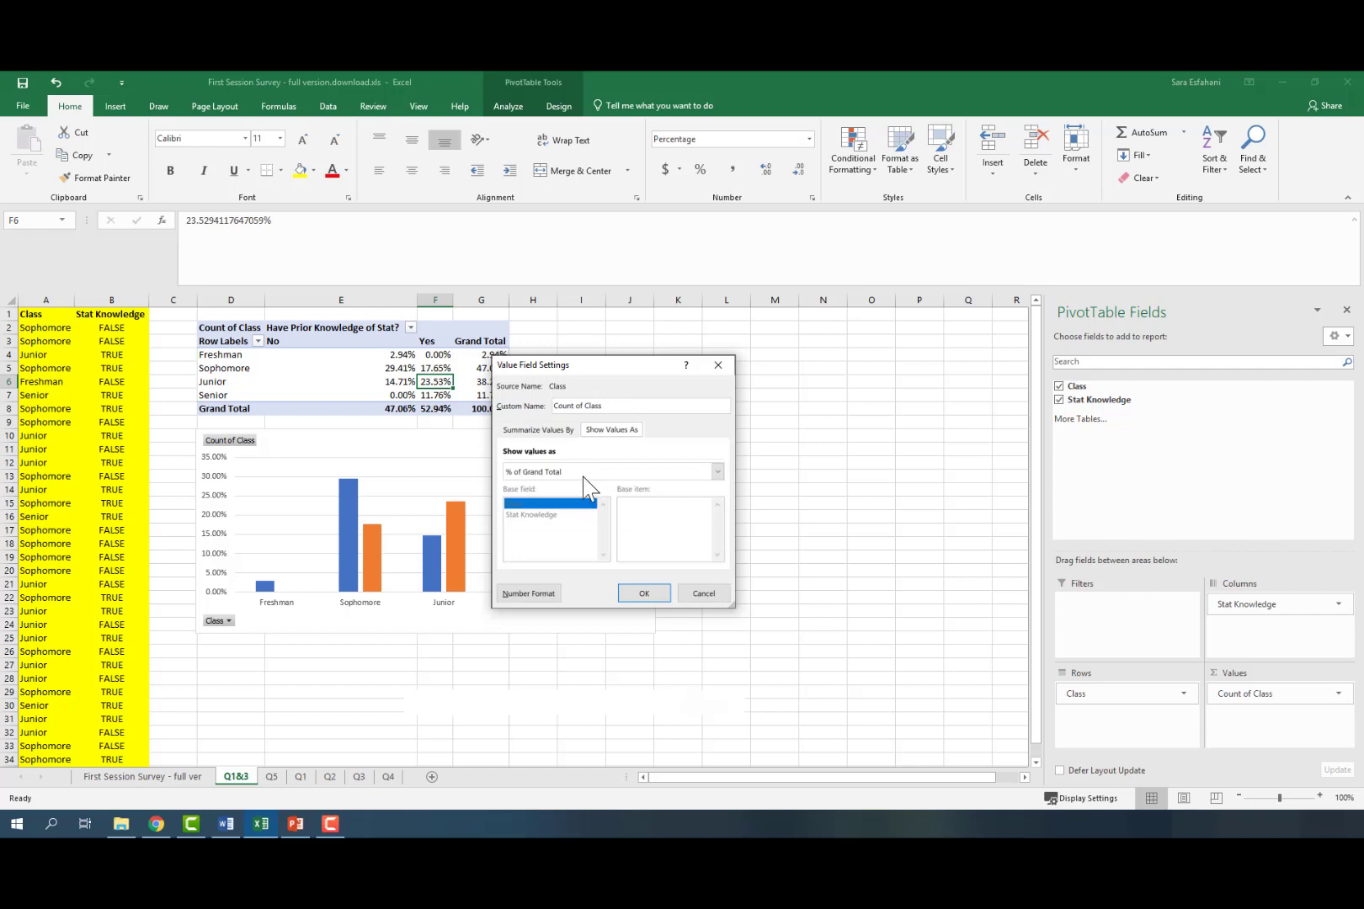
Show the Count of Class values as % of Row Total in the value field settings.
click(587, 476)
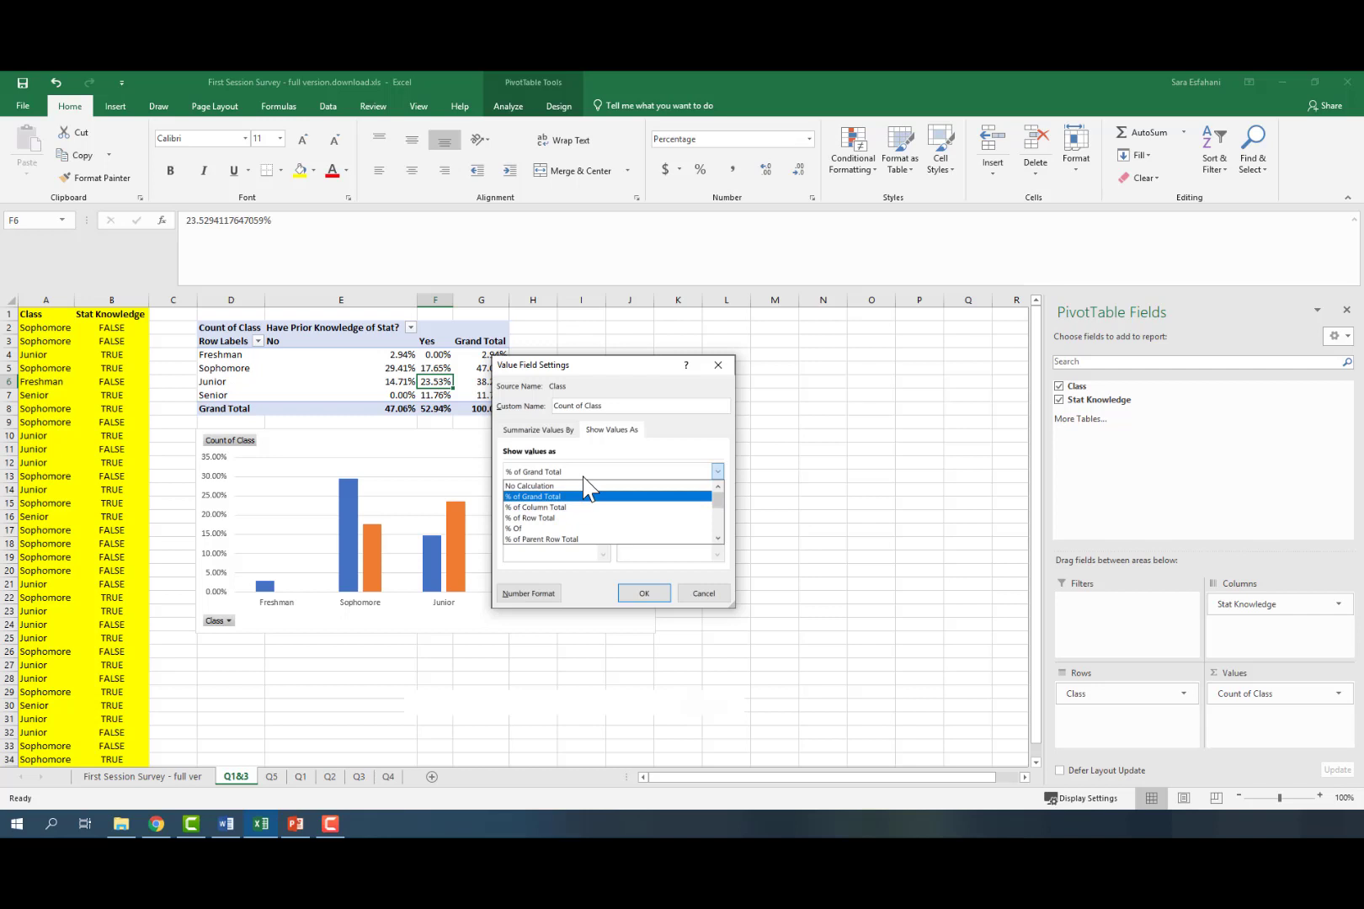
click(530, 521)
click(645, 595)
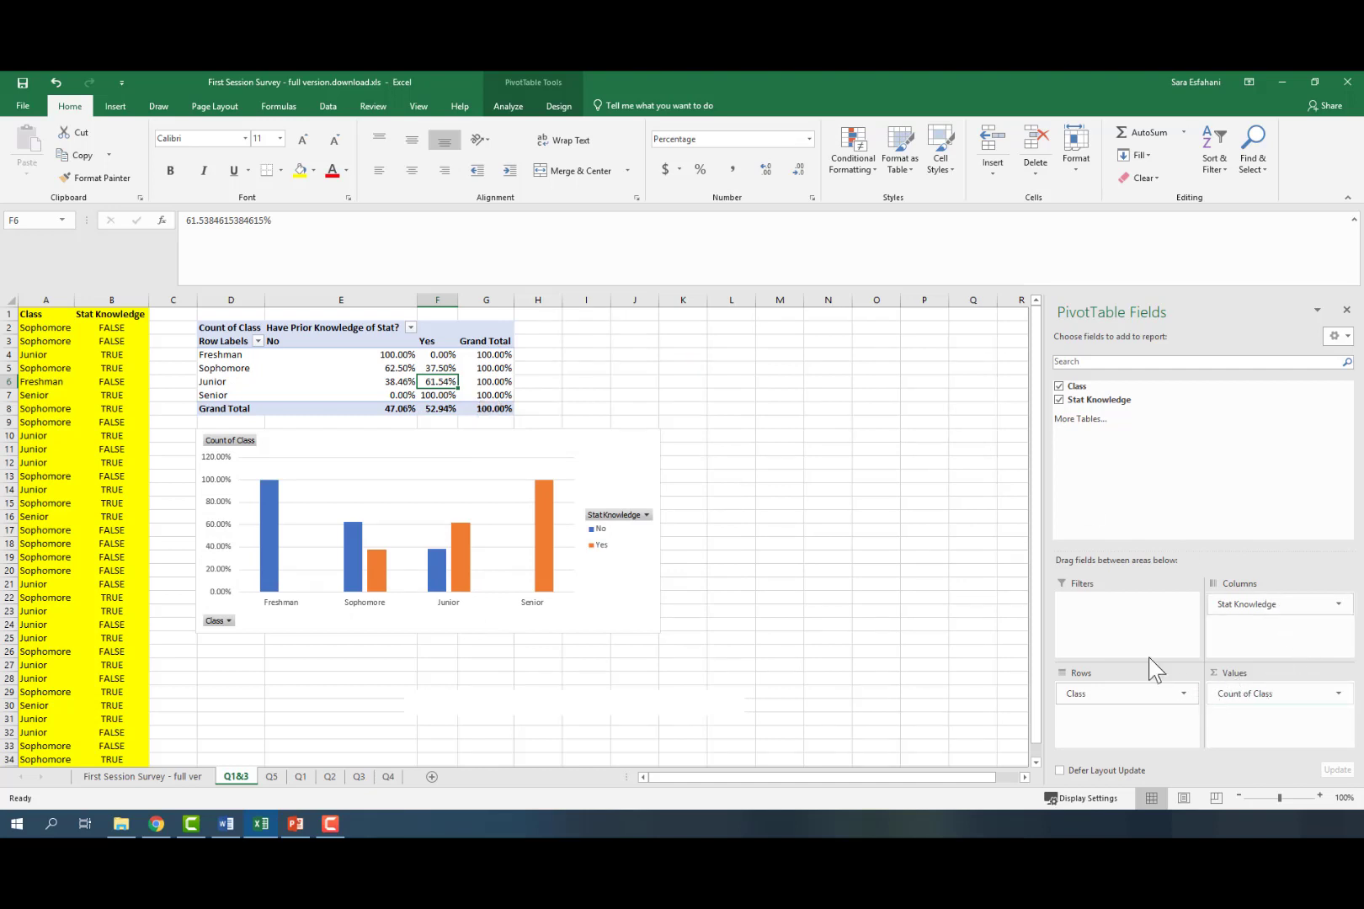
Examine the No and Yes row percentages for the Freshman, Sophomore, Junior and Senior rows.
click(392, 354)
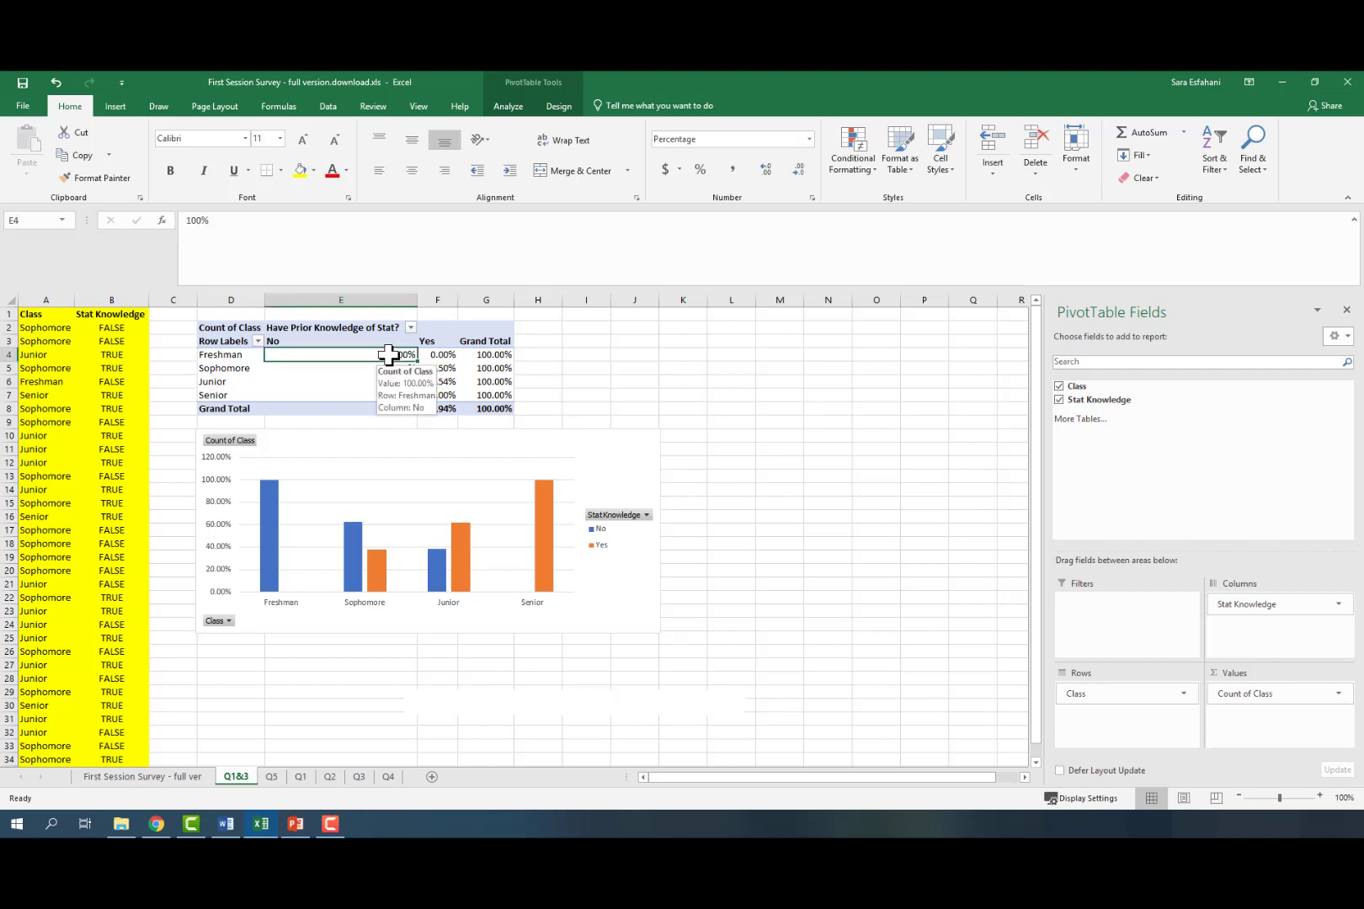
click(227, 355)
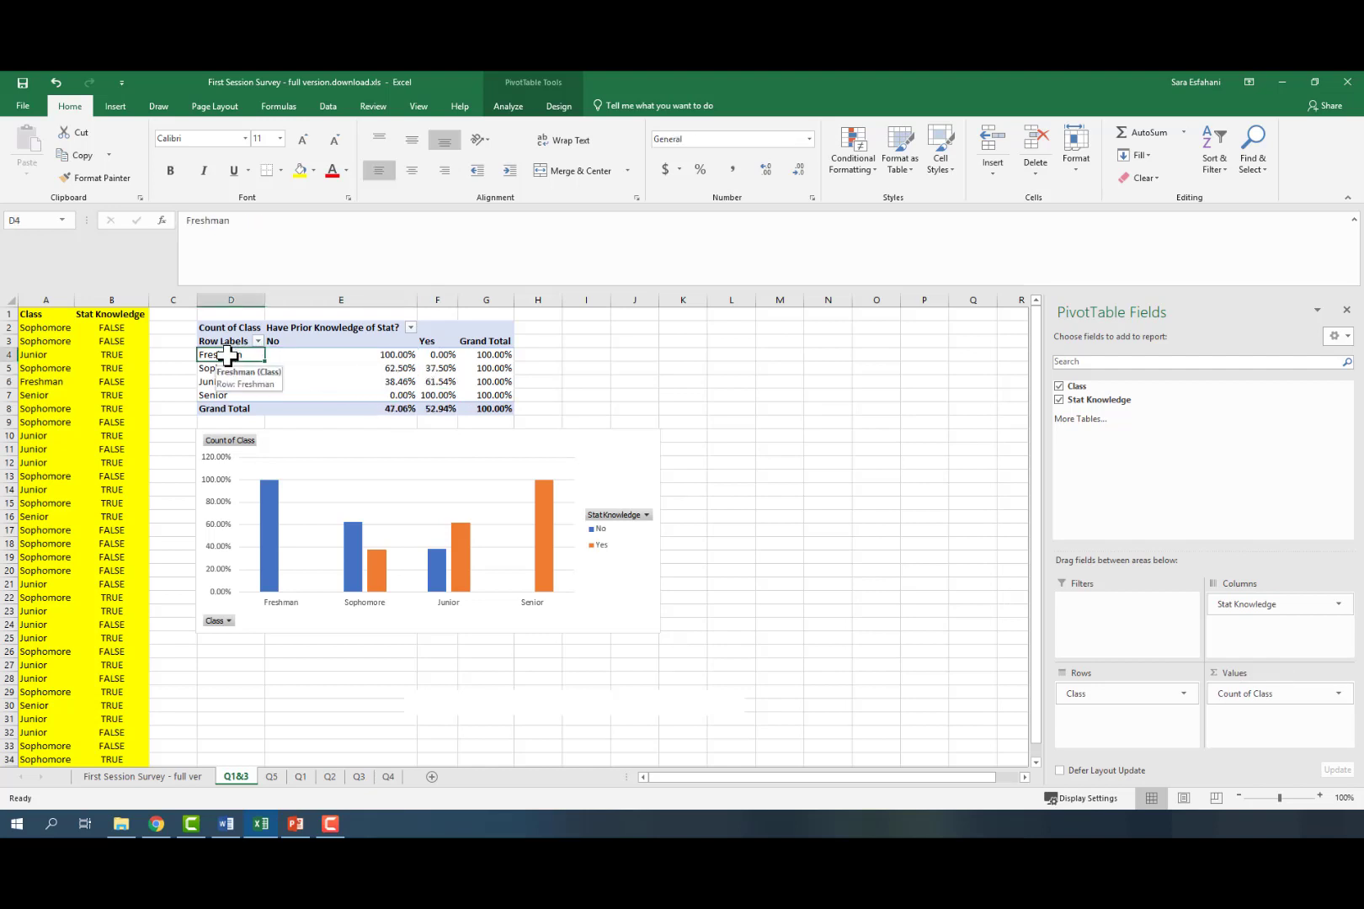
click(386, 355)
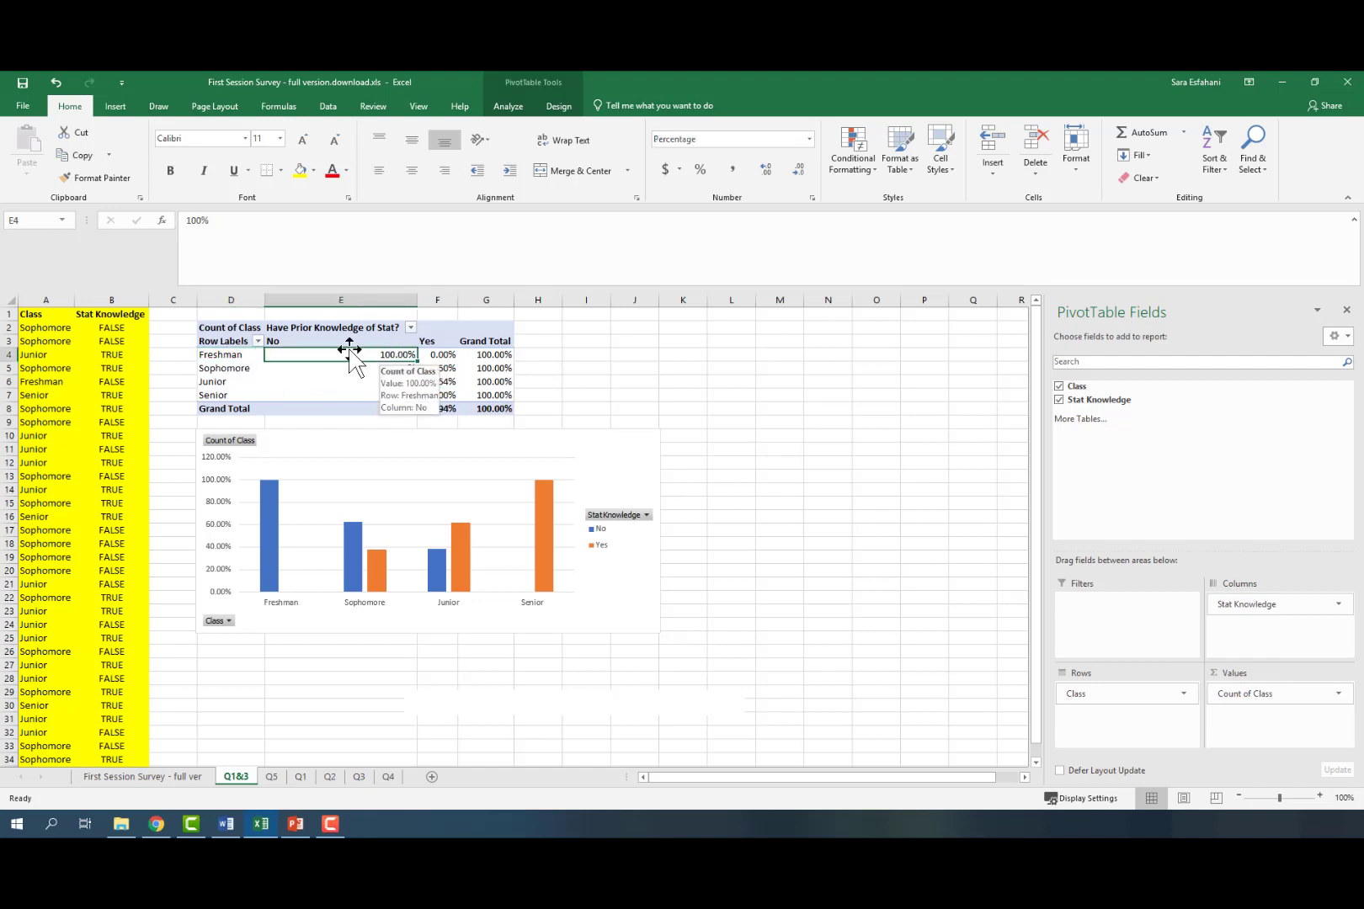
click(303, 340)
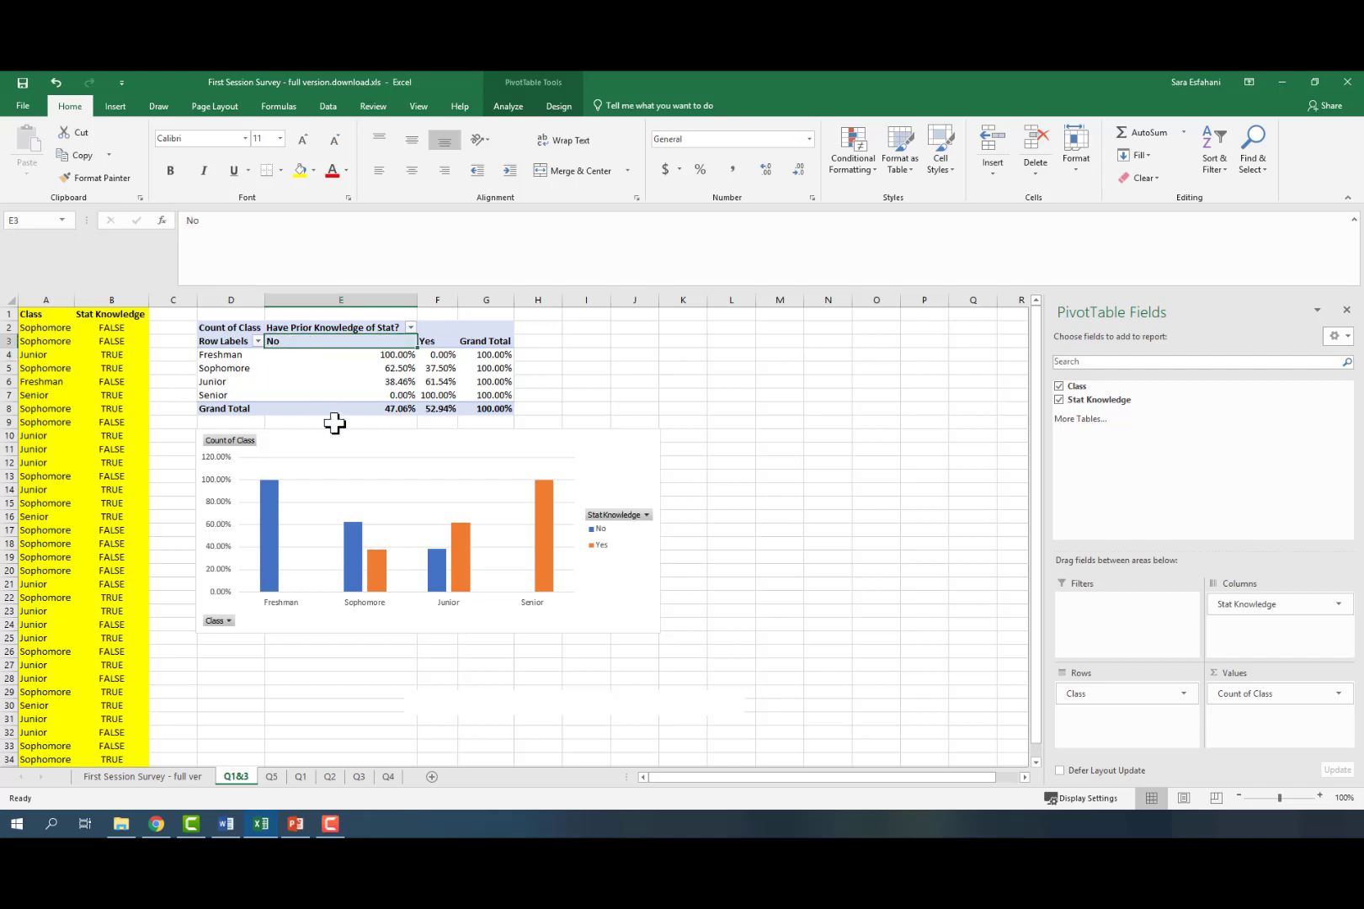
drag(396, 372, 481, 368)
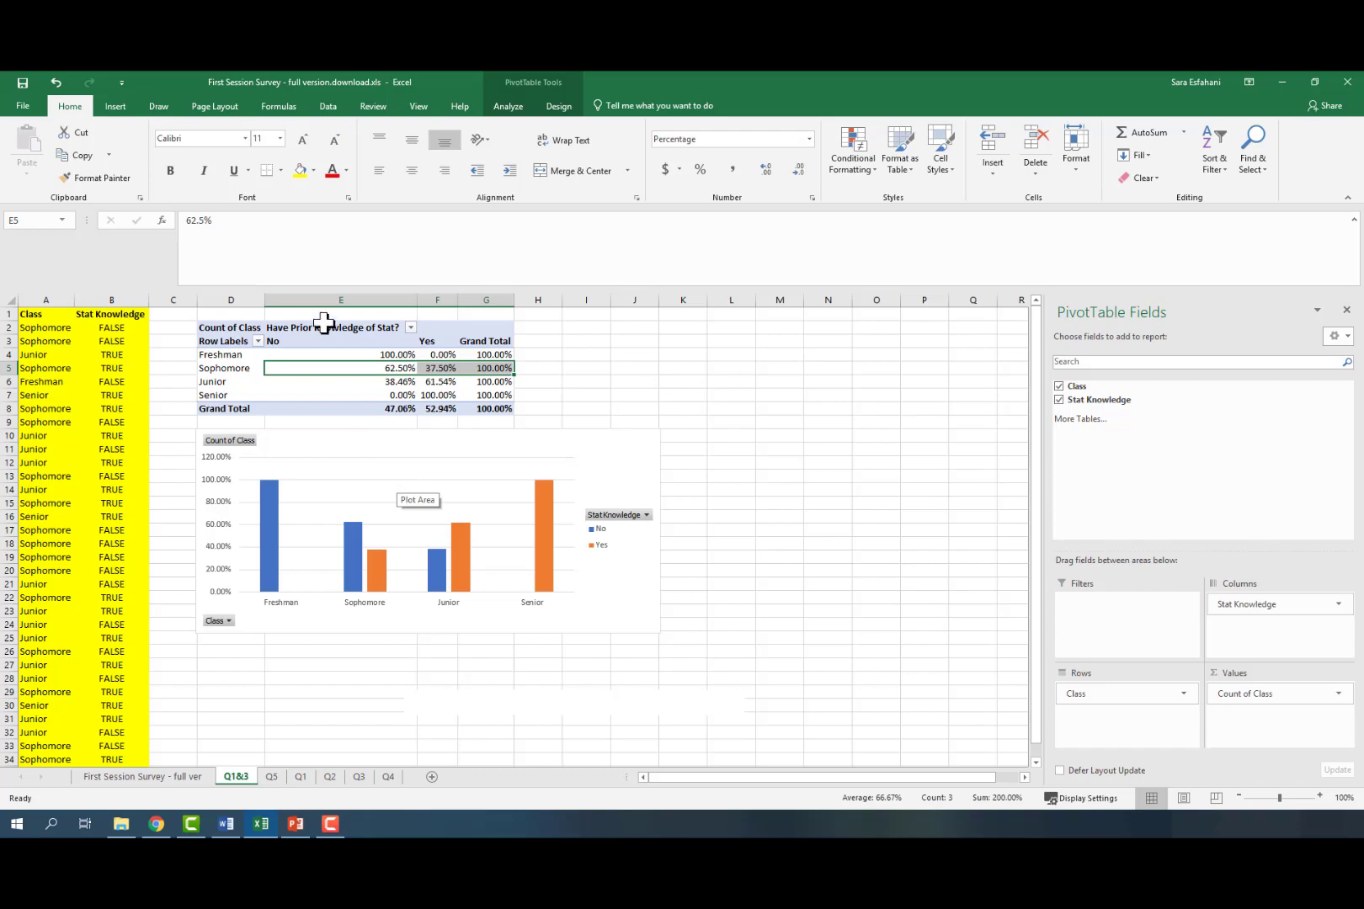
click(379, 383)
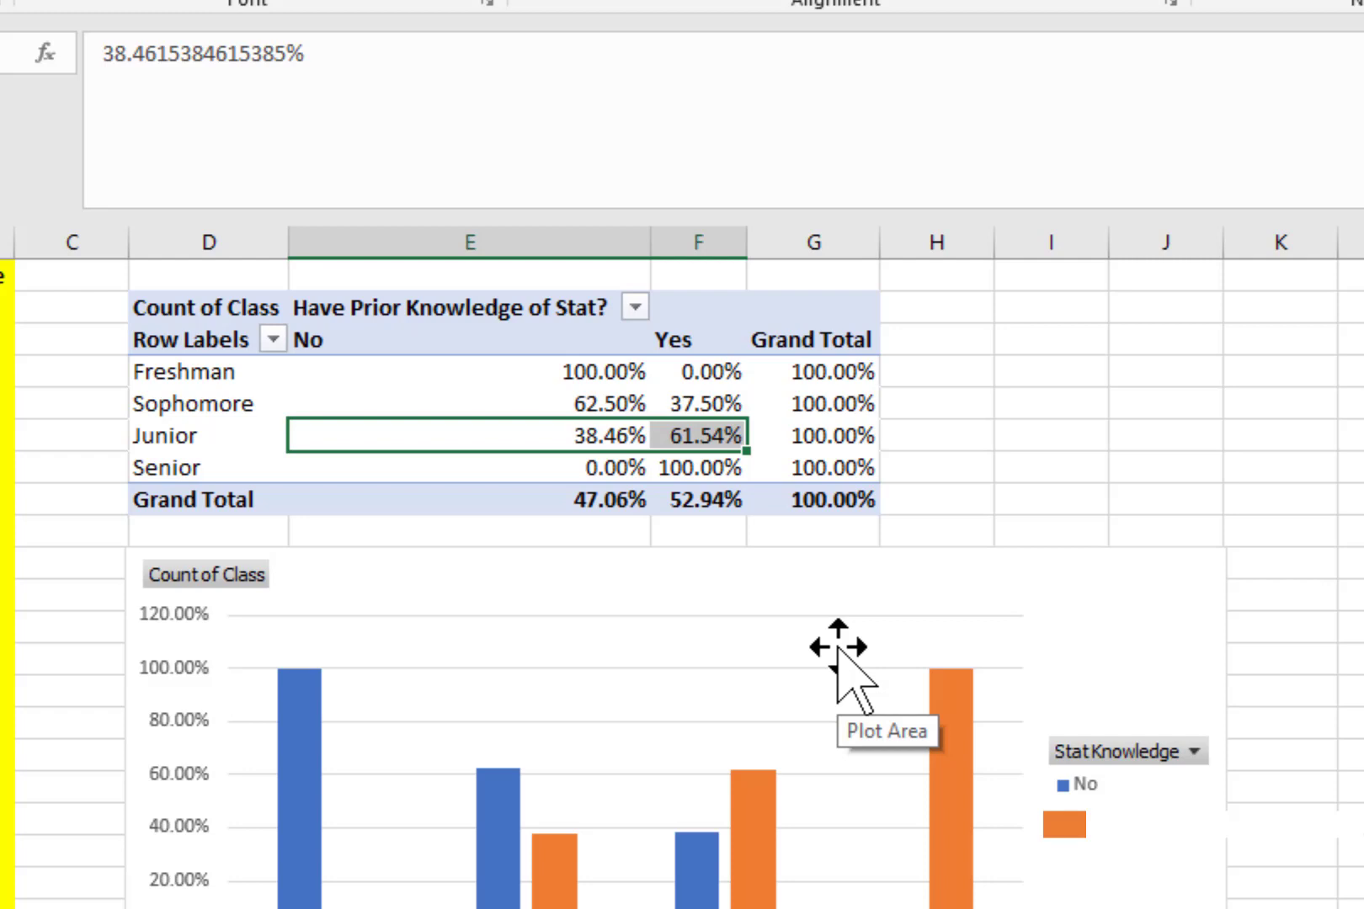
click(689, 465)
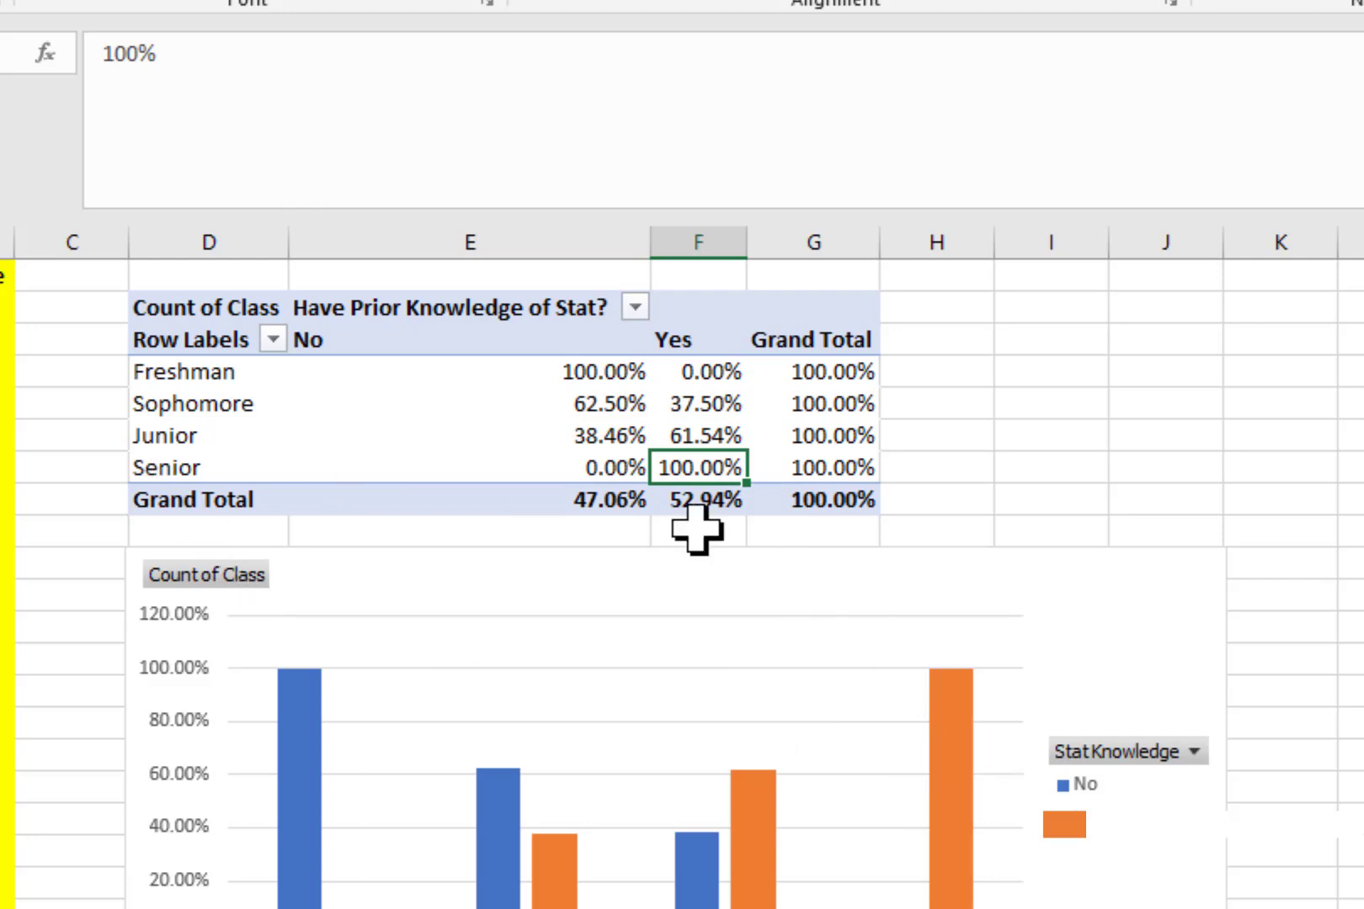
Fill the No percentages for Freshman and Sophomore and the Yes percentages for Junior and Senior with yellow.
click(587, 379)
click(392, 7)
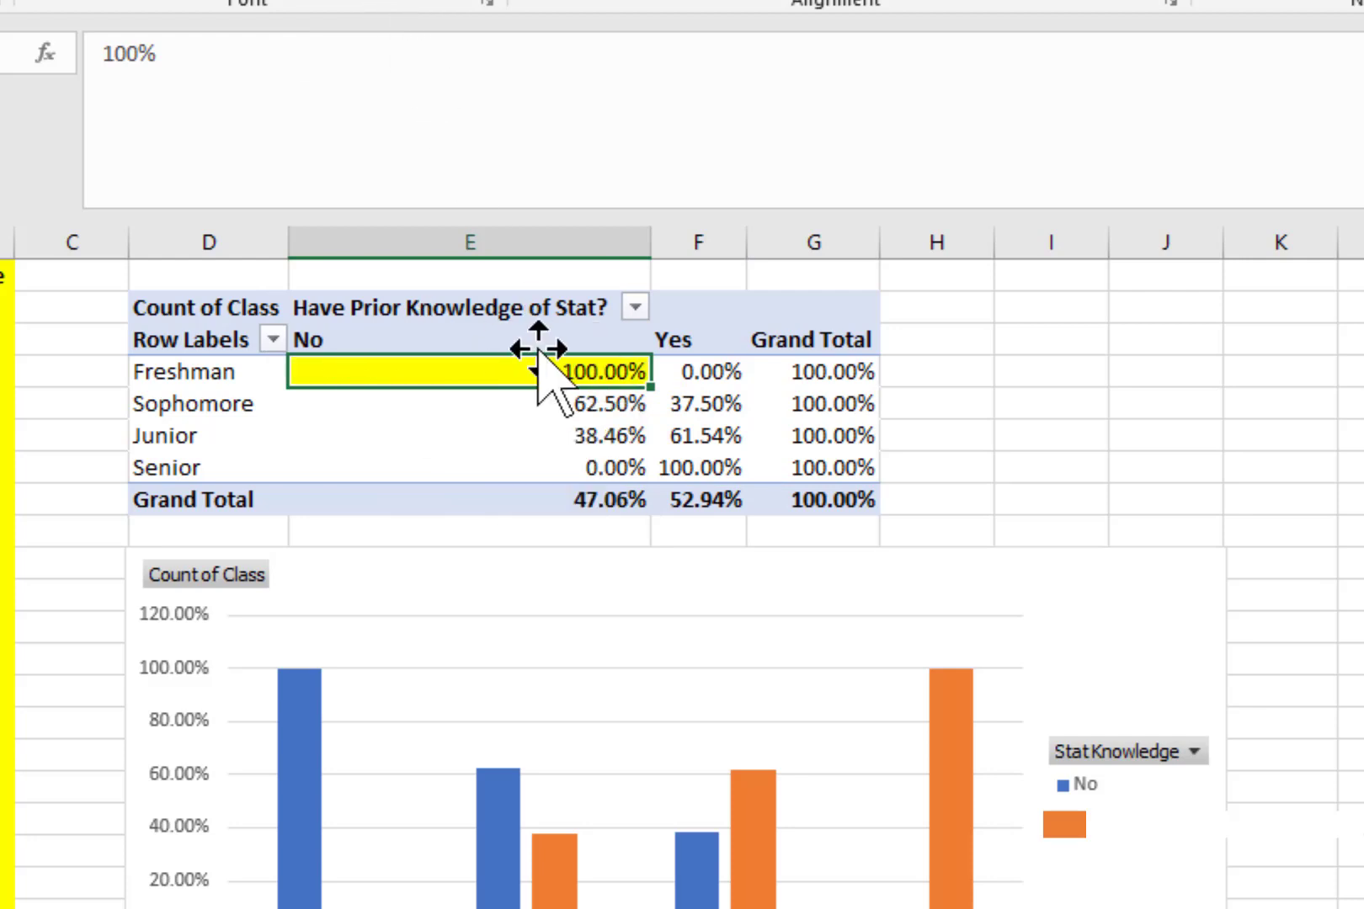
click(603, 402)
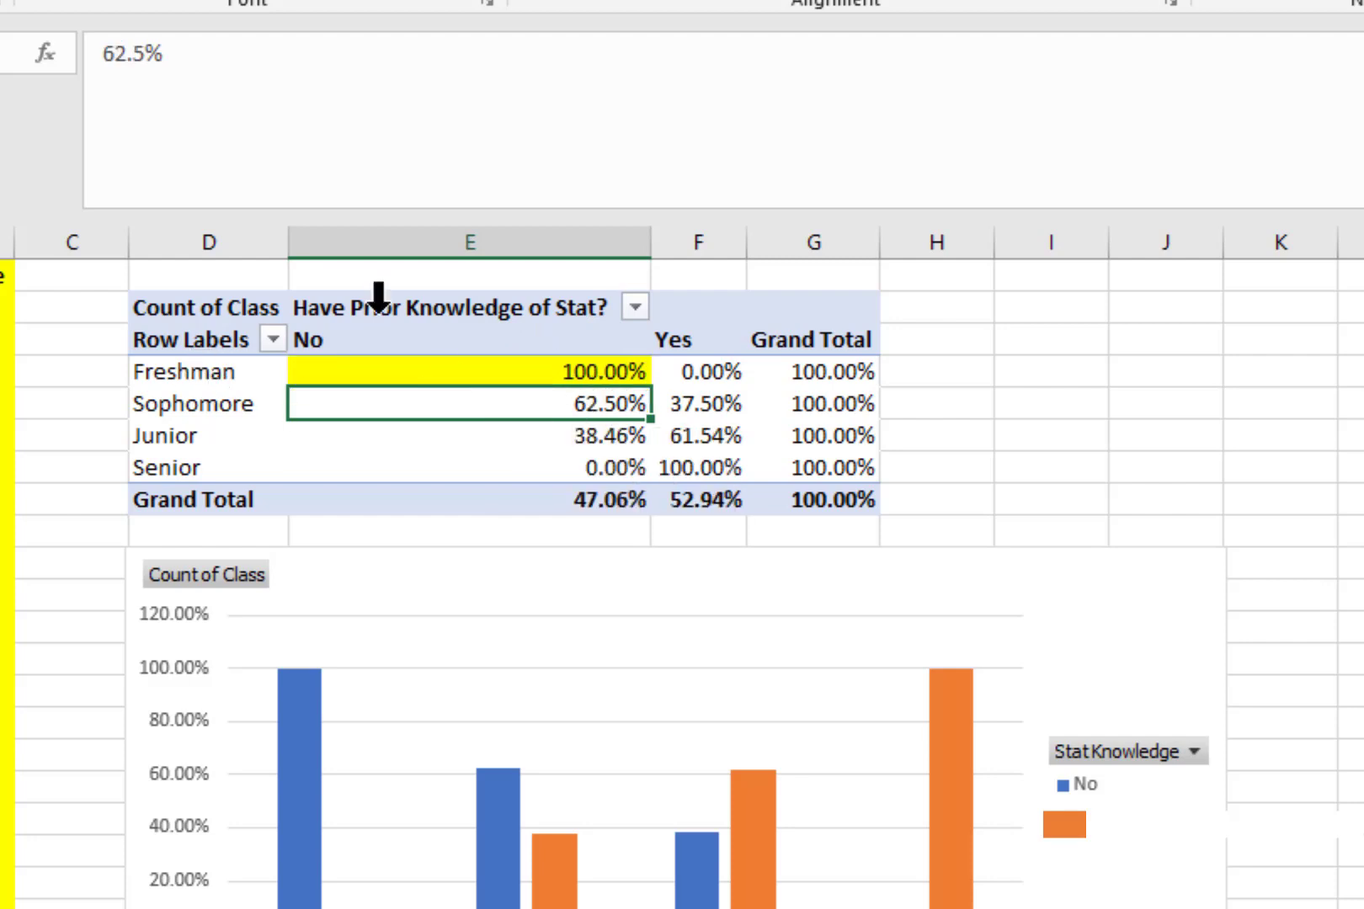
click(371, 3)
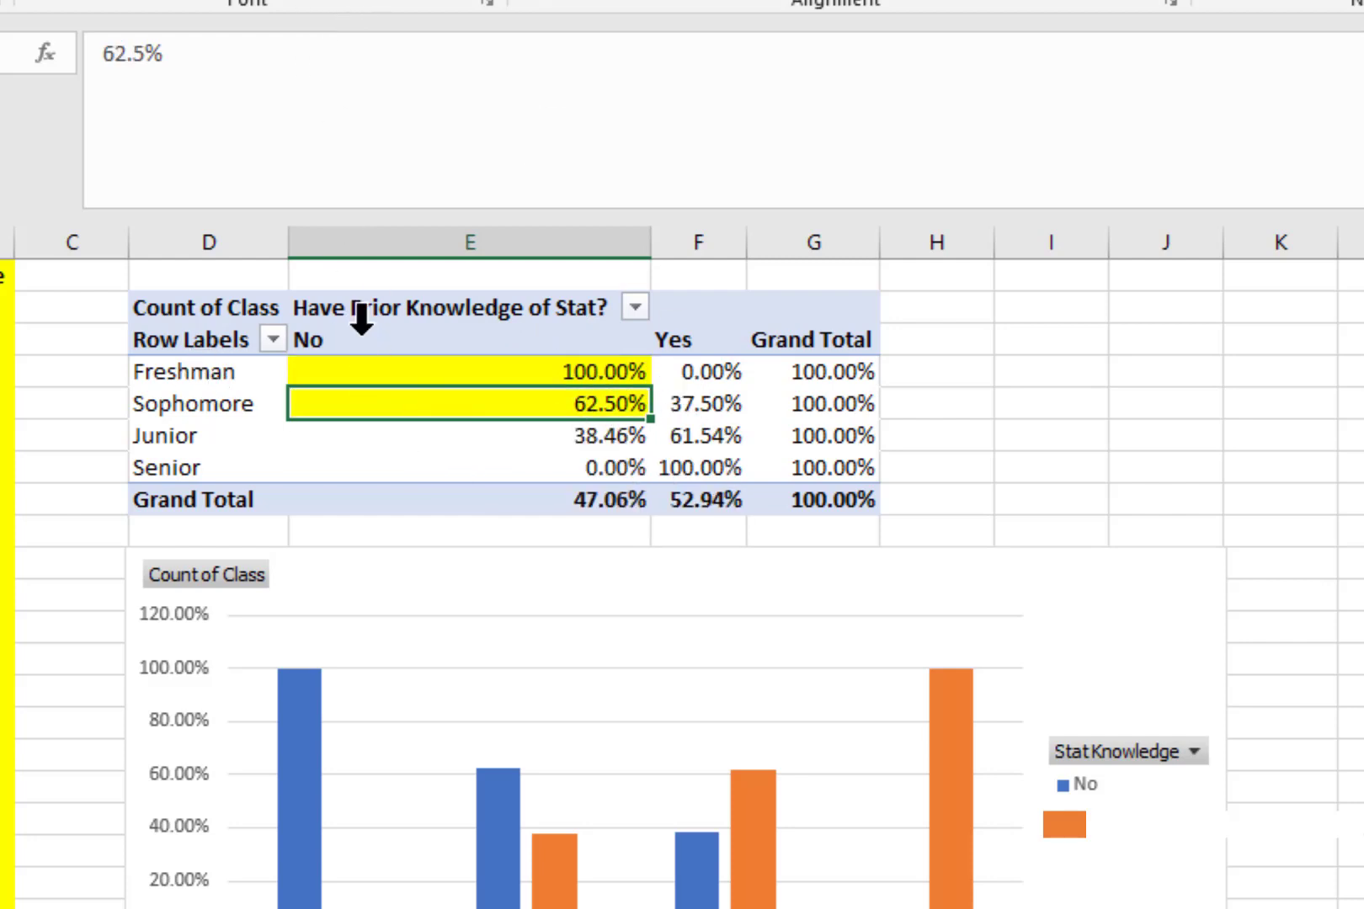
drag(700, 439, 698, 468)
click(370, 2)
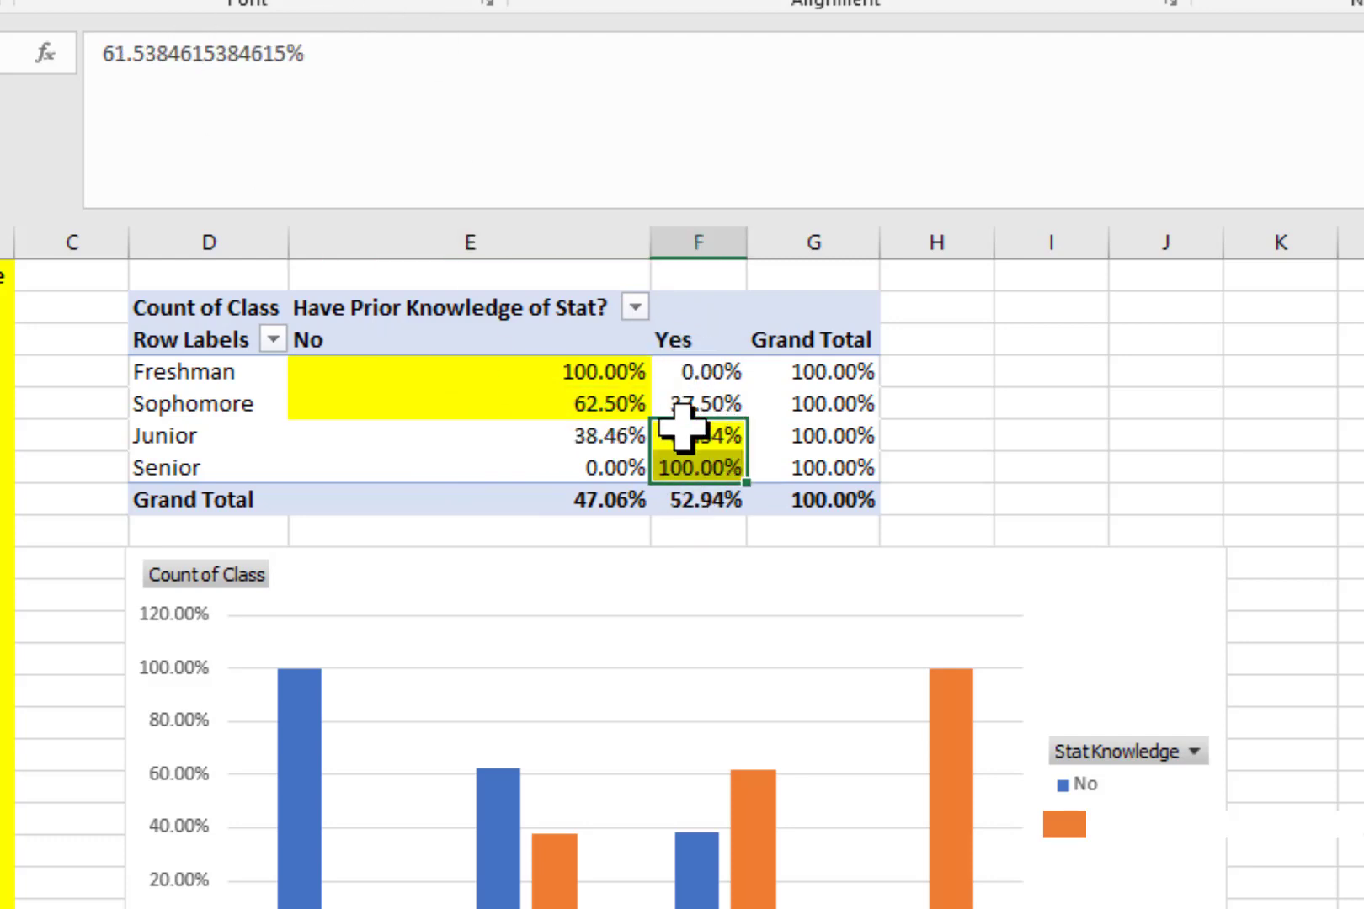
click(1071, 501)
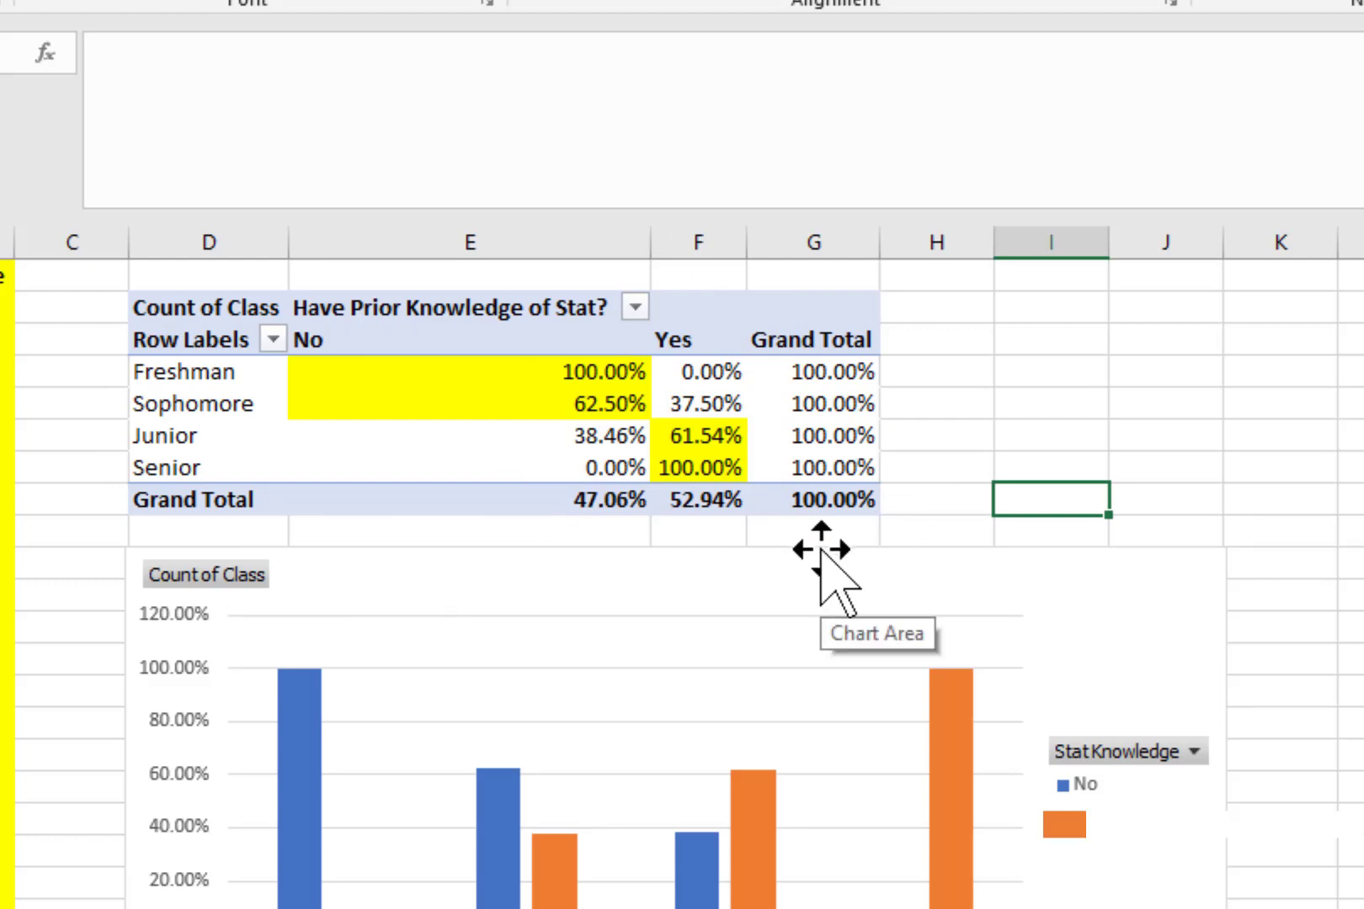
click(1361, 506)
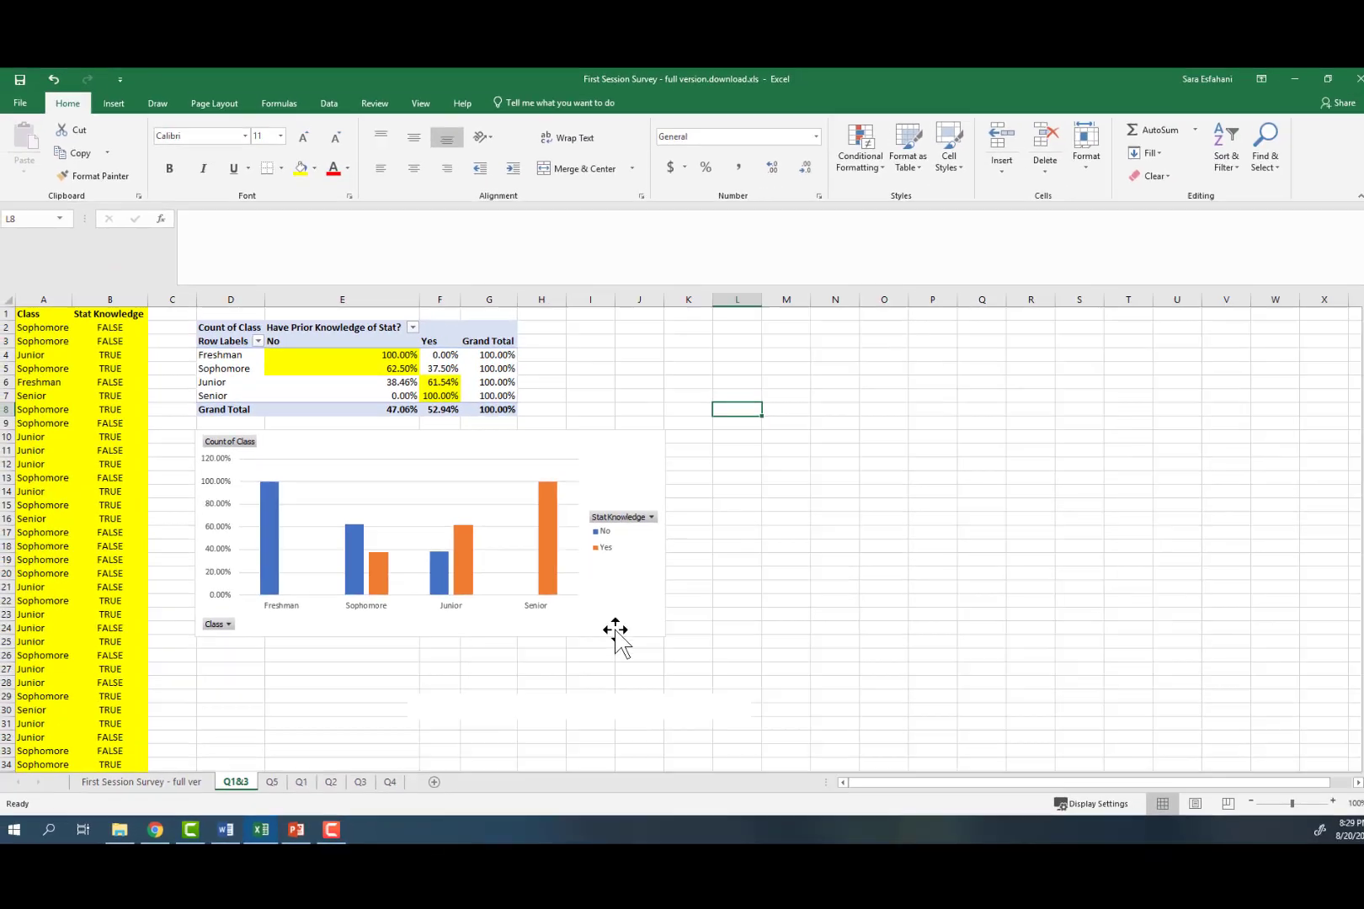